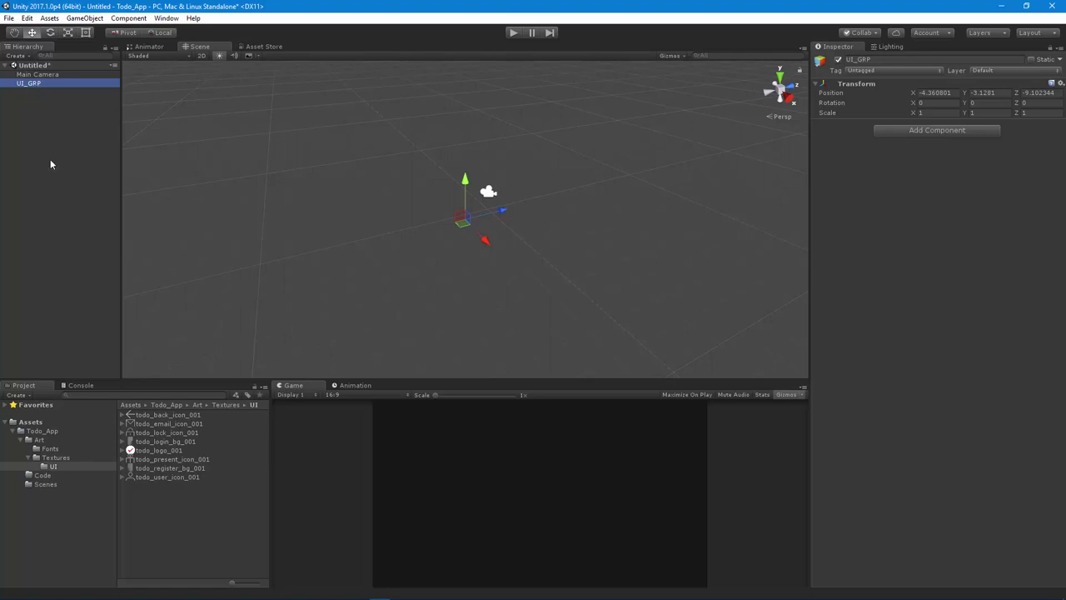
Add a UI Canvas as a child of UI_GRP and frame it in the Scene view.
right_click(30, 88)
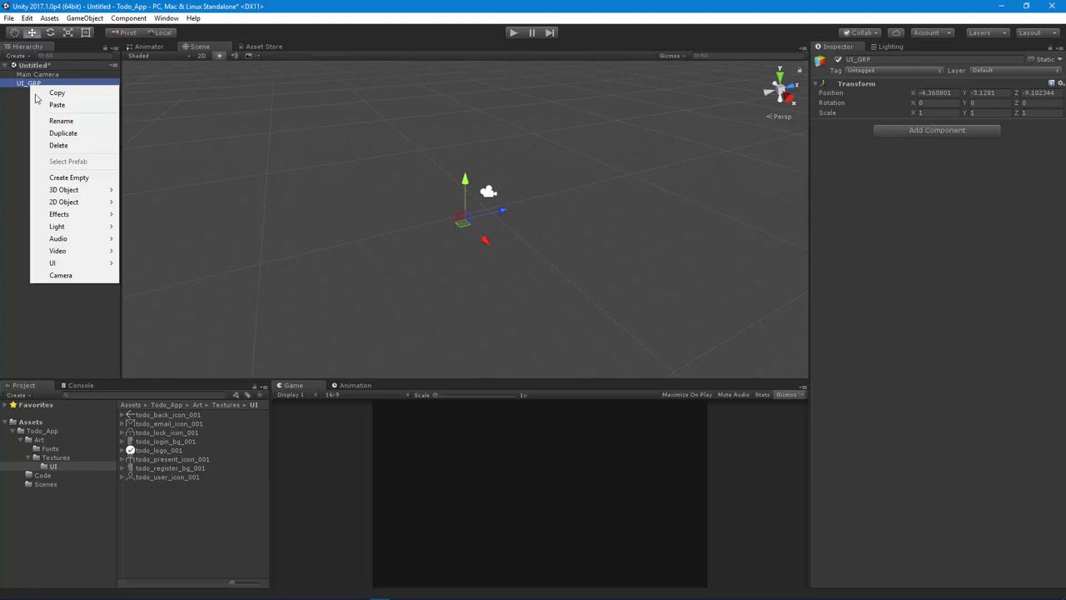
mouse_move(66, 267)
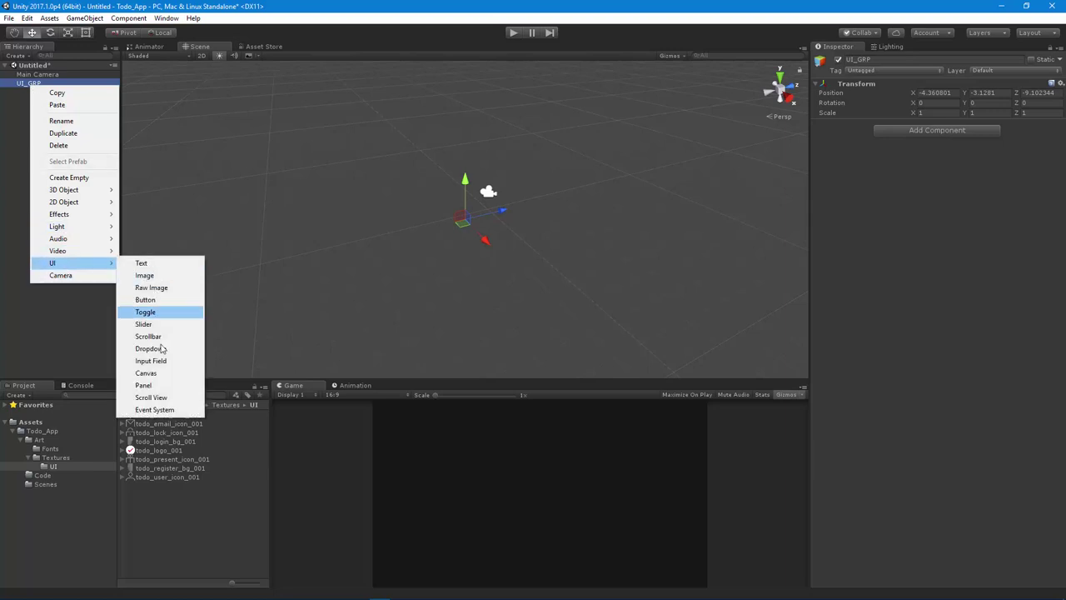
click(146, 372)
key(f)
alt+drag(423, 212, 778, 267)
alt+drag(563, 269, 443, 360)
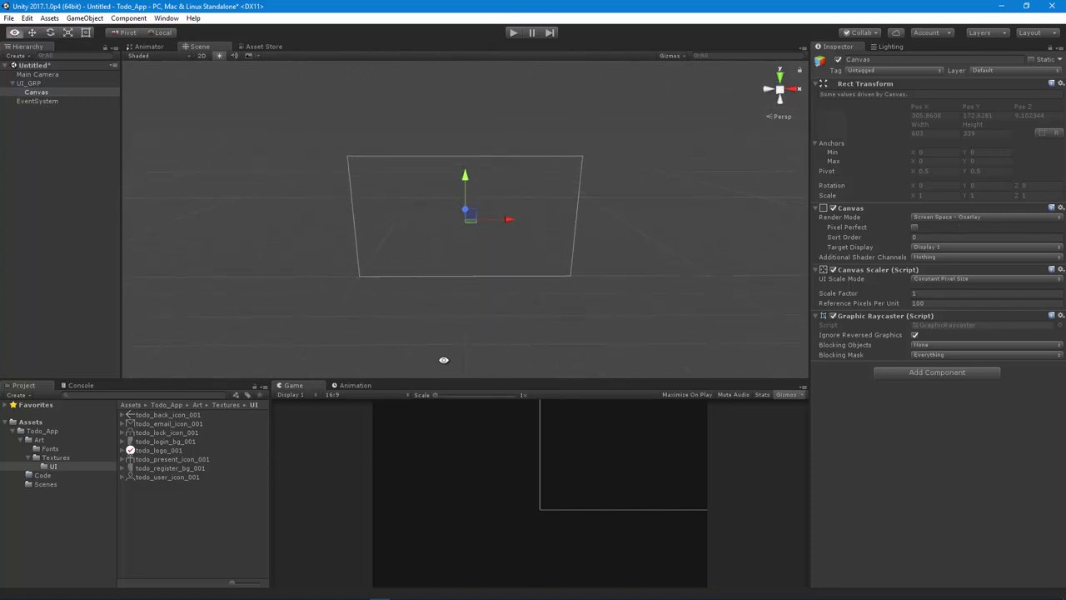
Set the Game view resolution to GalaxyPortrait (1080x1920).
click(348, 395)
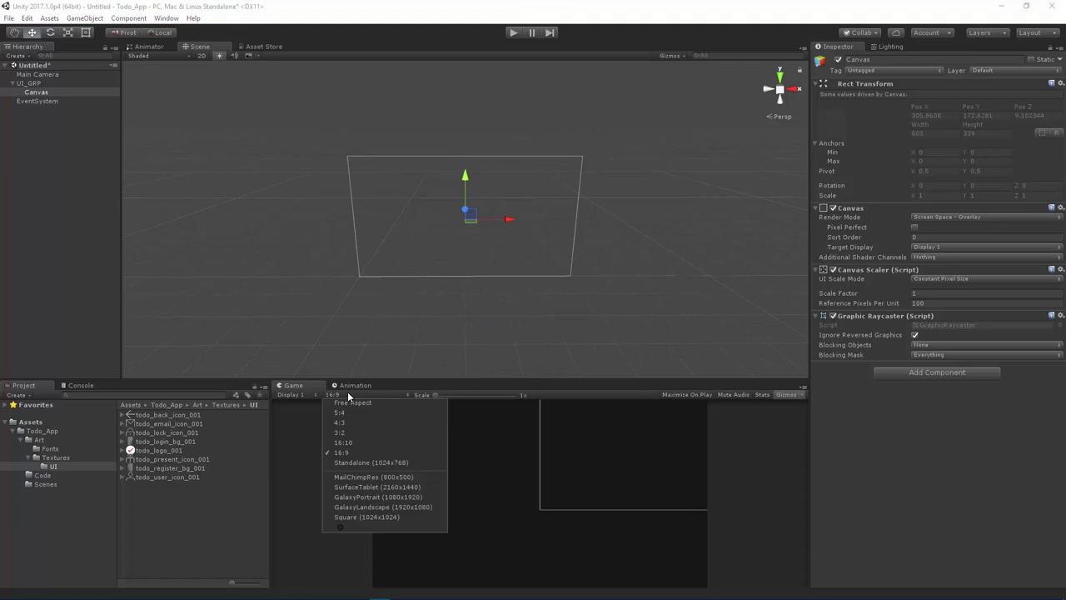
click(379, 497)
drag(526, 381, 527, 370)
alt+right_drag(528, 333, 355, 185)
alt+drag(576, 239, 358, 267)
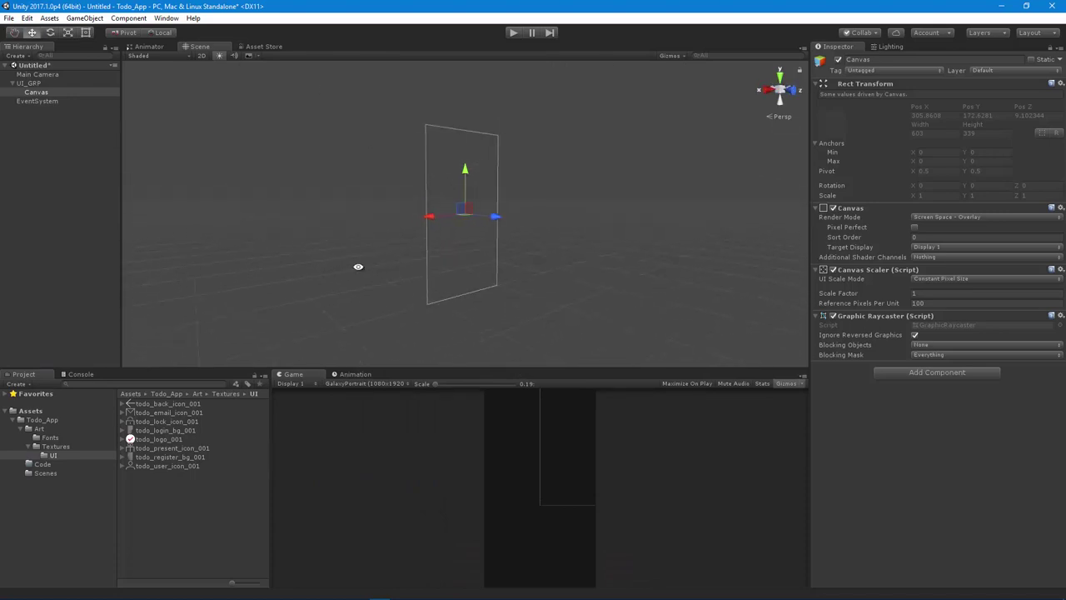
alt+drag(576, 259, 592, 282)
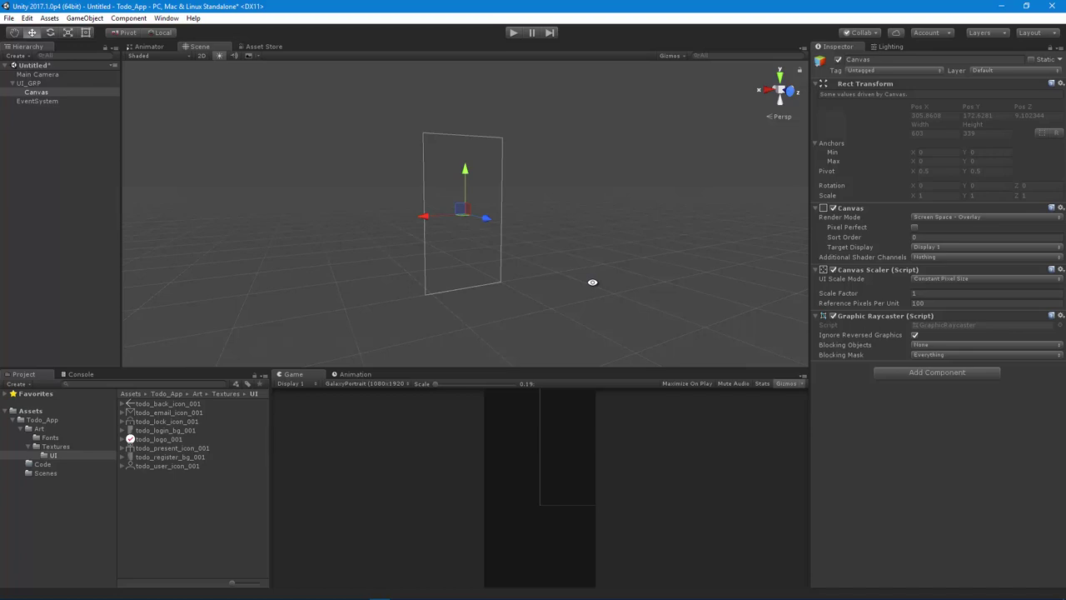
click(371, 384)
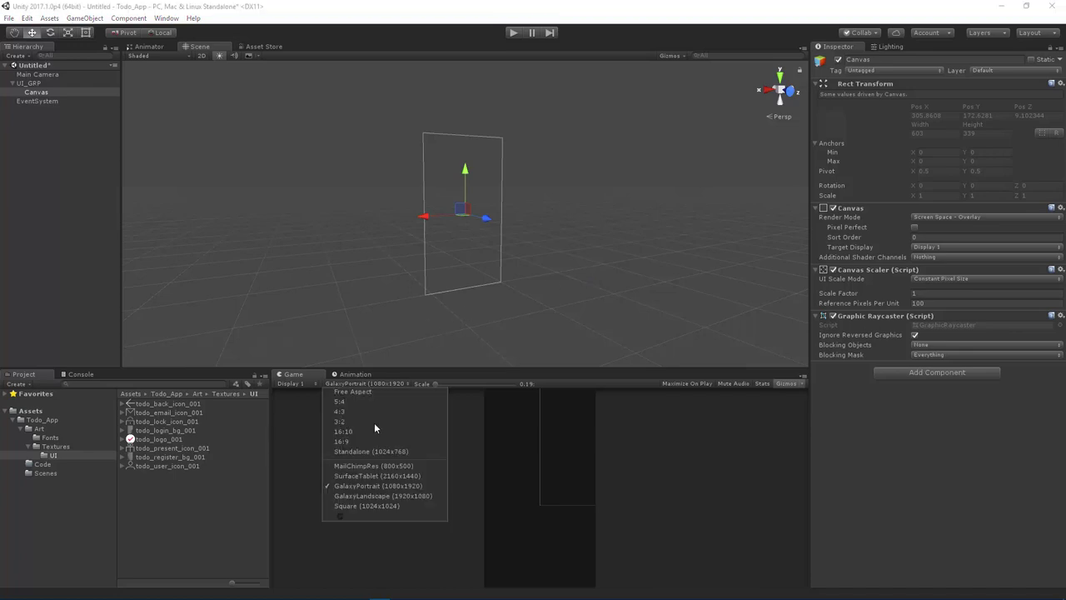
click(383, 488)
Dock the Game view beside the Scene view and enlarge both for the portrait layout.
drag(295, 376, 678, 167)
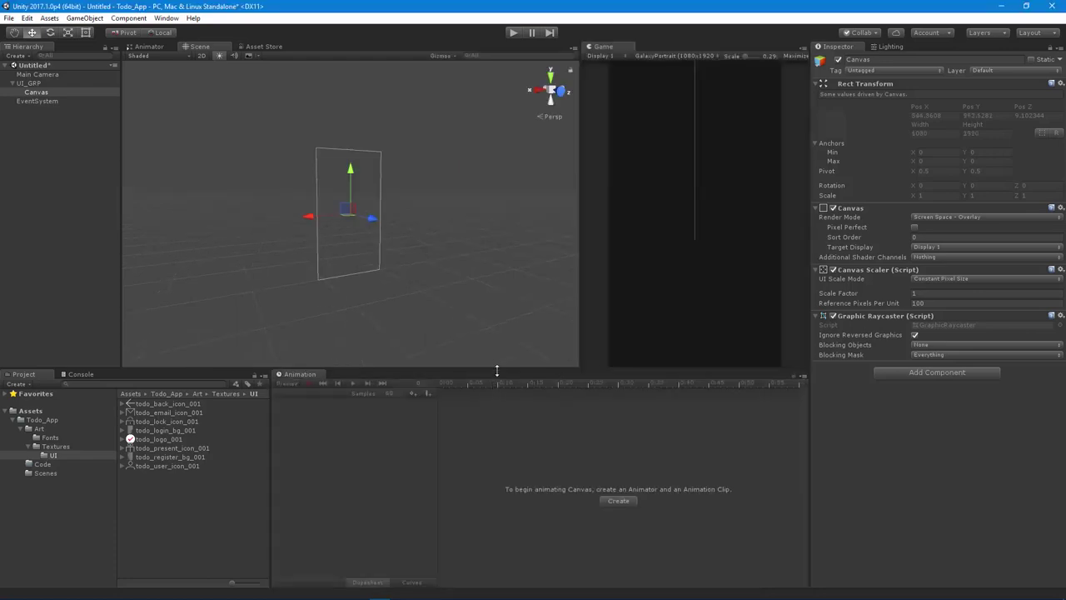
drag(497, 369, 497, 438)
drag(579, 311, 581, 317)
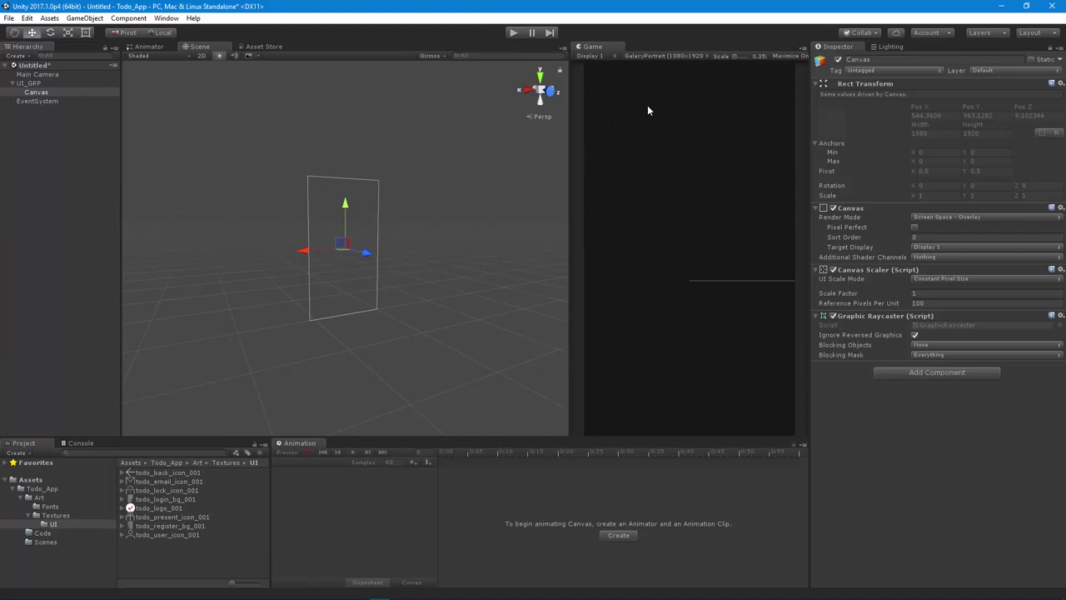
drag(569, 173, 574, 172)
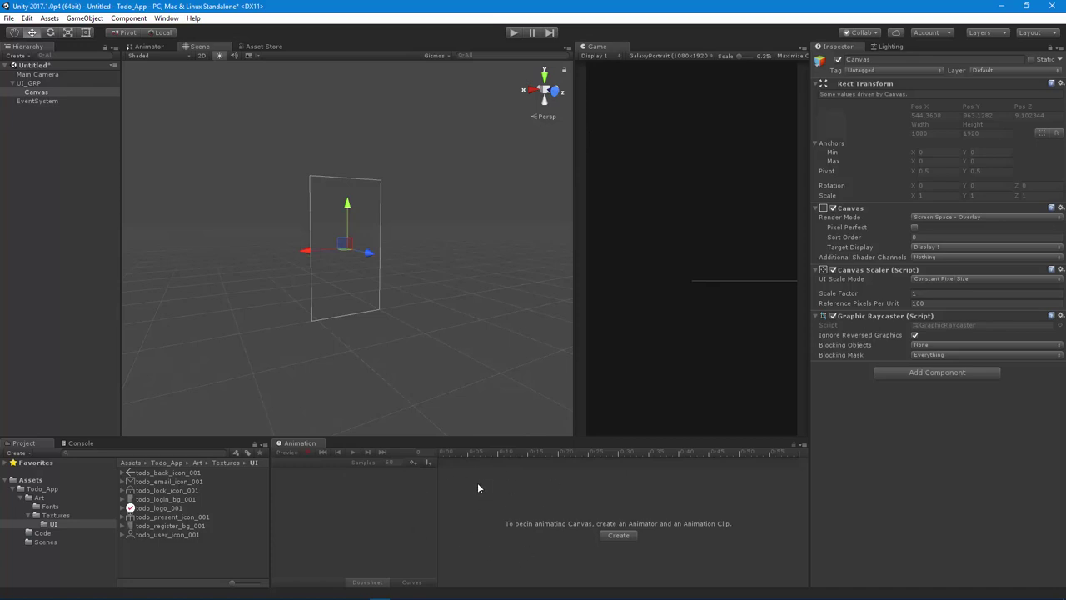
Set the Canvas Scaler to Scale With Screen Size with a reference resolution of 1080 x 1920.
click(945, 278)
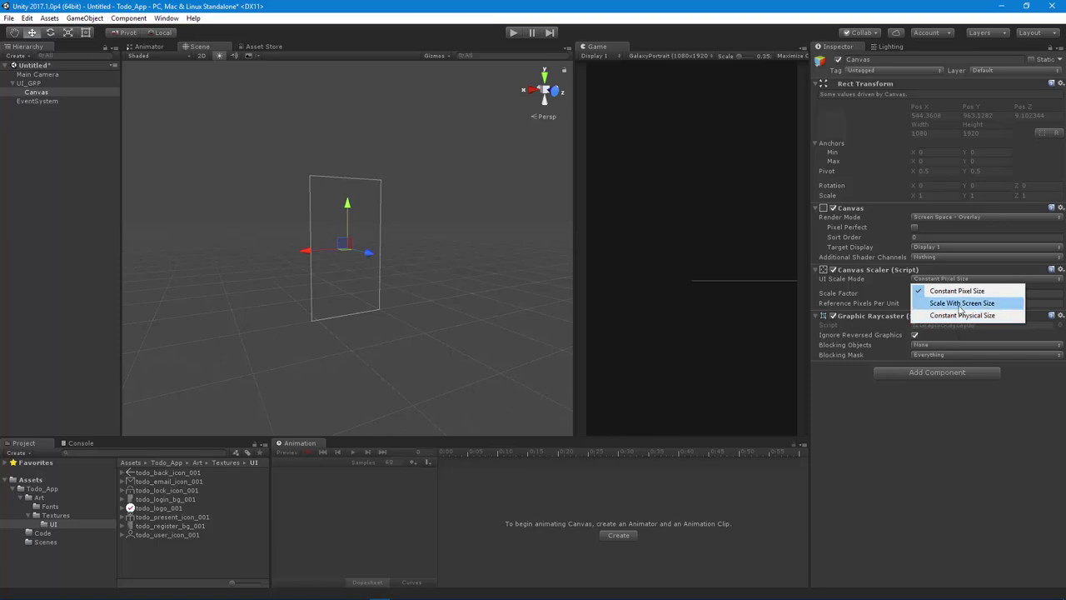
click(960, 305)
click(939, 293)
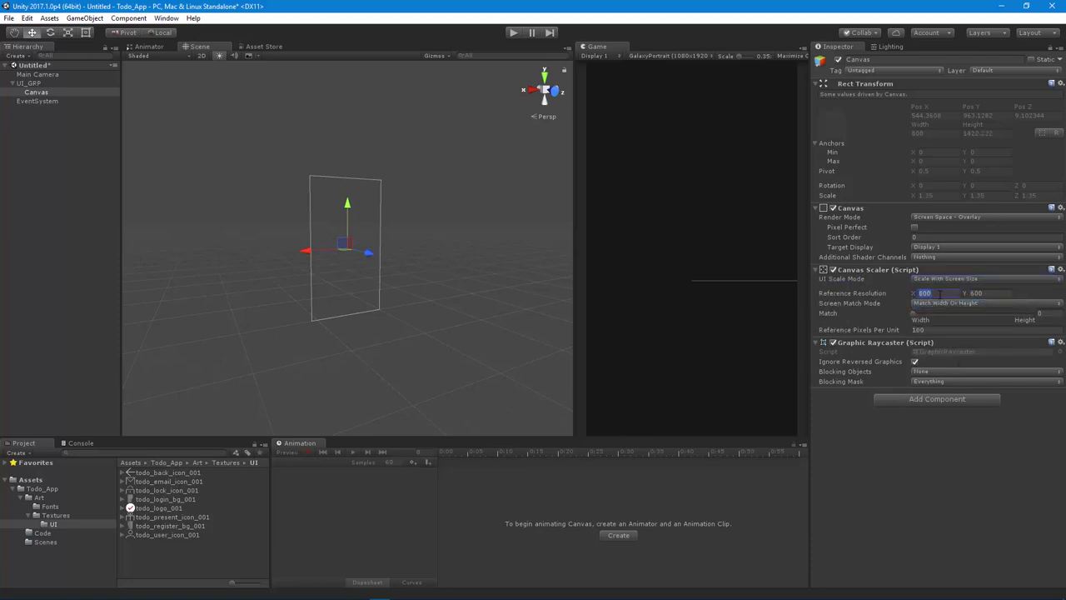
text(1080)
key(Tab)
text(1920)
alt+drag(397, 322, 379, 322)
alt+drag(421, 264, 383, 291)
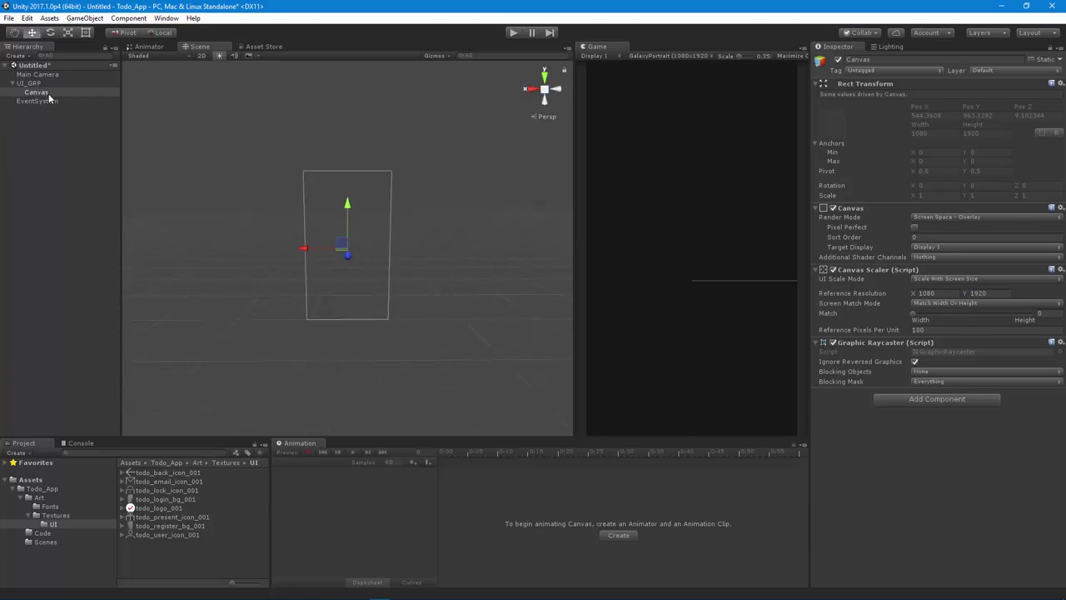
Nest EventSystem under UI_GRP in the hierarchy and collapse the Todo_App project folder.
mouse_move(25, 102)
mouse_down()
mouse_move(40, 108)
mouse_move(37, 85)
mouse_up()
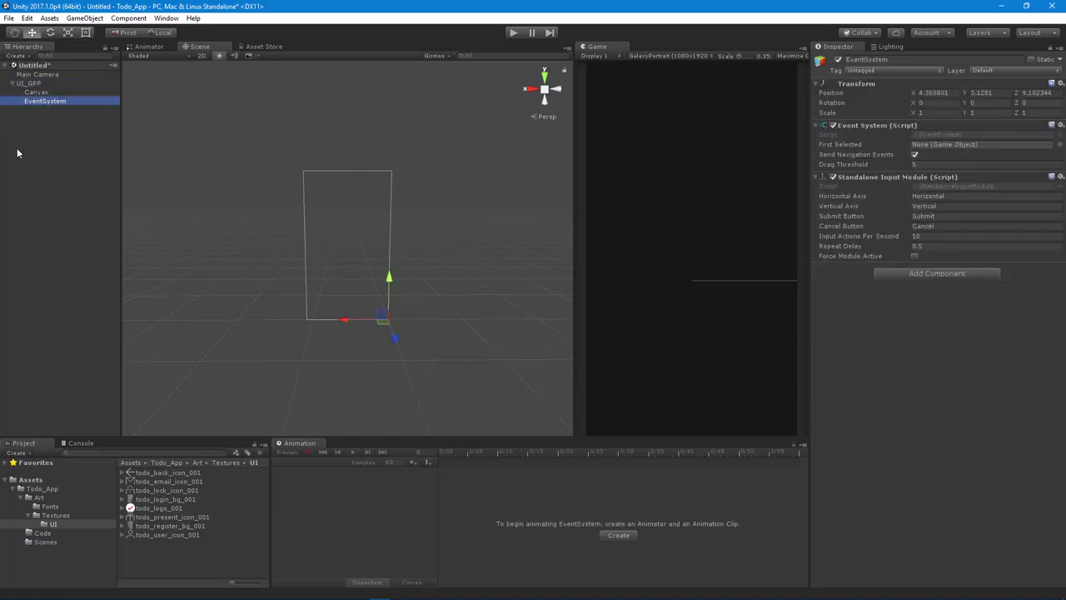
click(13, 84)
click(13, 489)
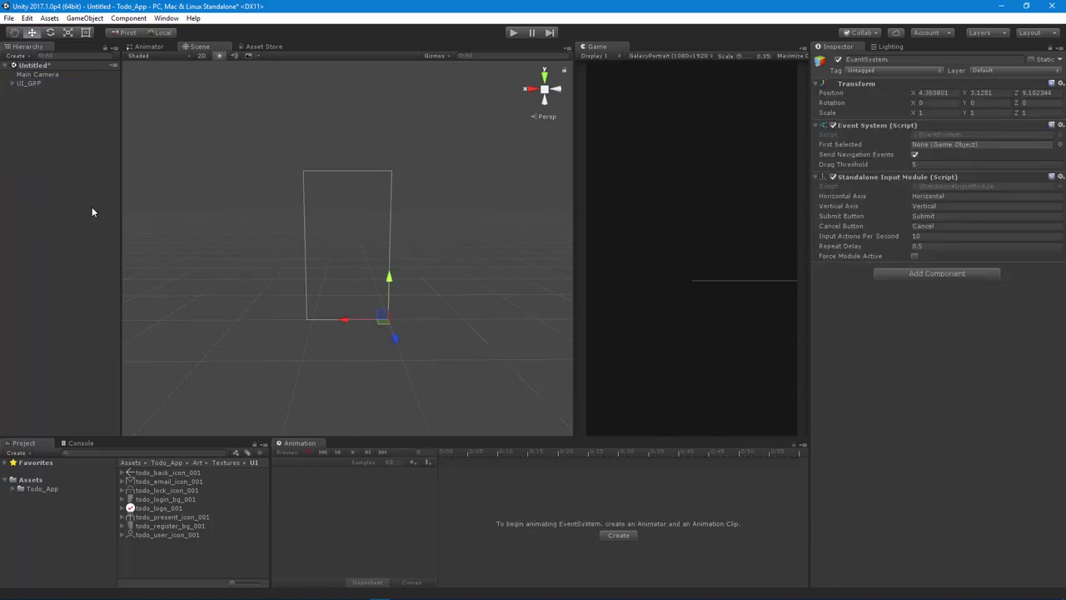
click(26, 84)
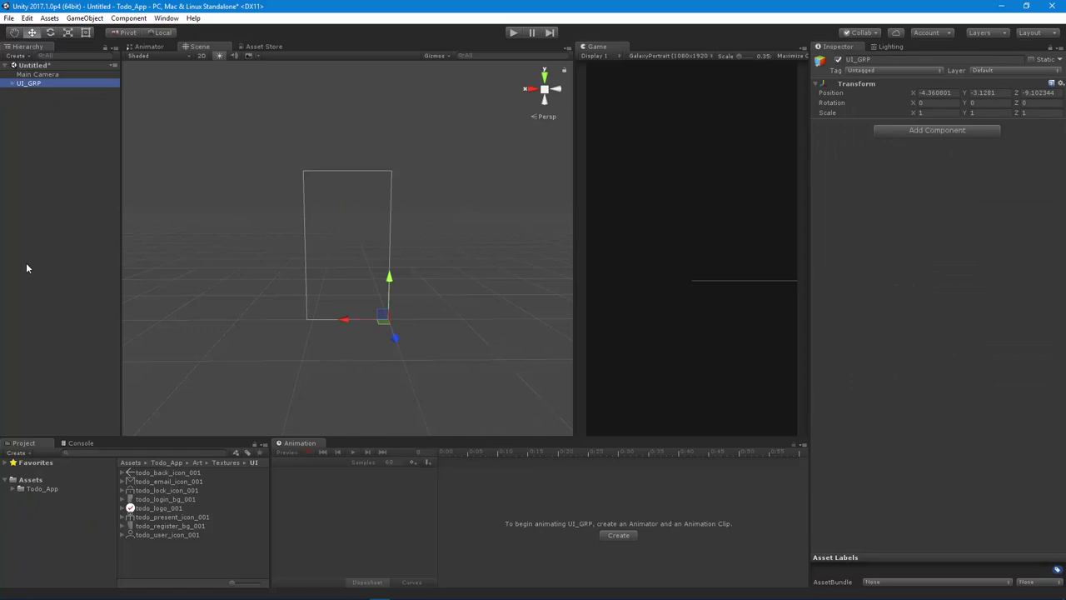
click(12, 84)
click(45, 101)
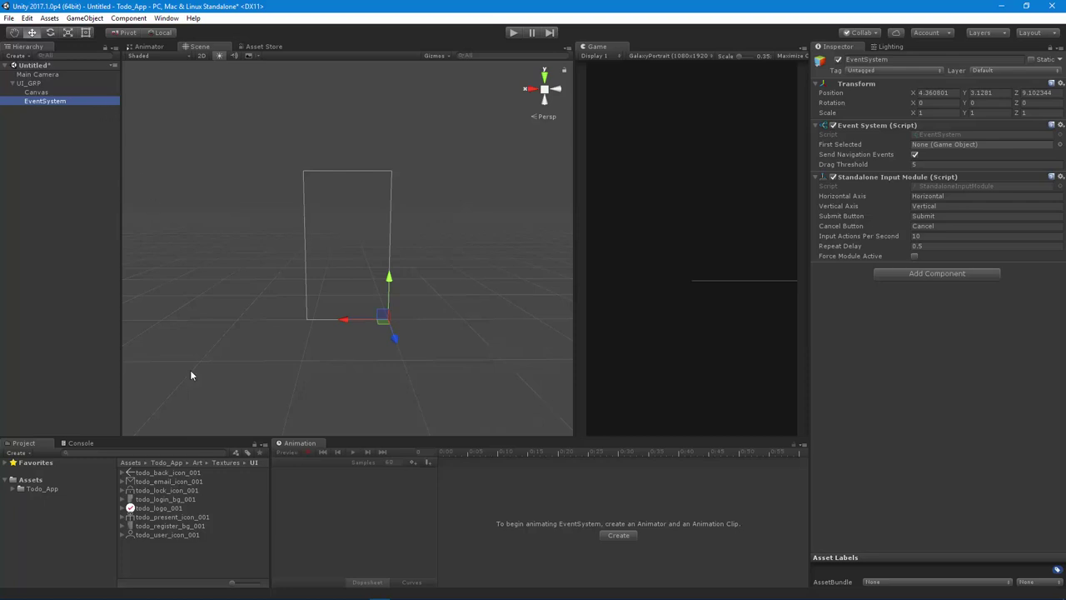
alt+drag(249, 370, 297, 349)
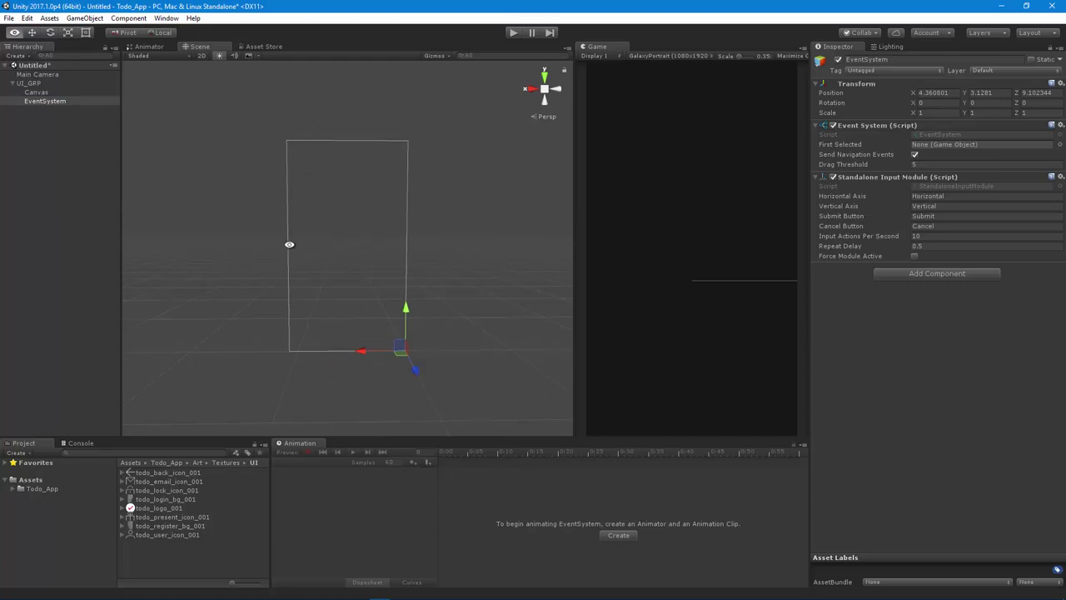
Switch to Firefox and look through the DO free UI kit page on invisionapp.com, including its sample app screens.
key(alt+Tab)
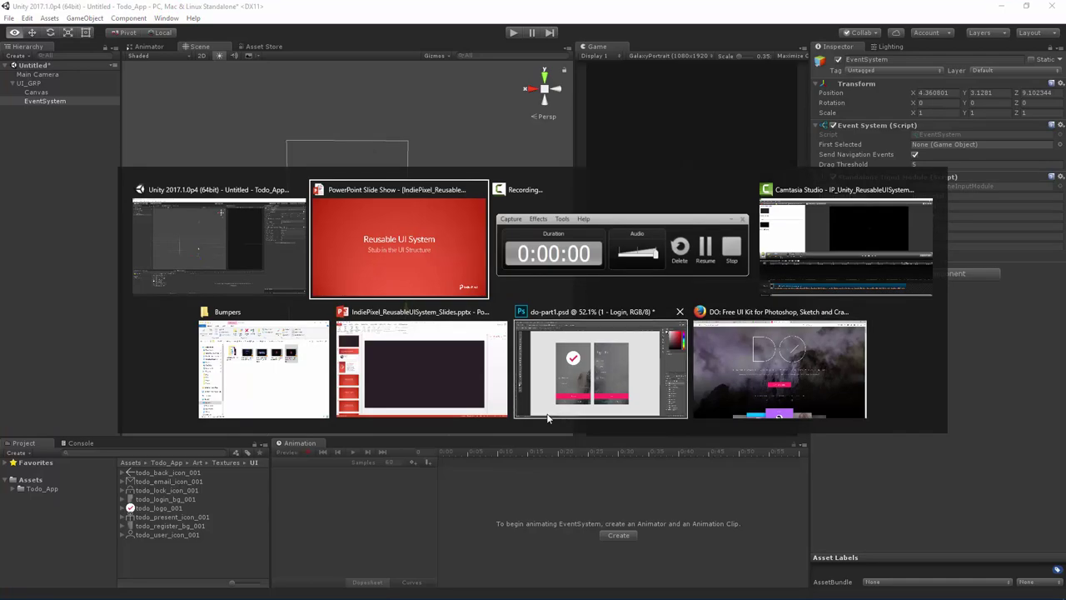
click(752, 368)
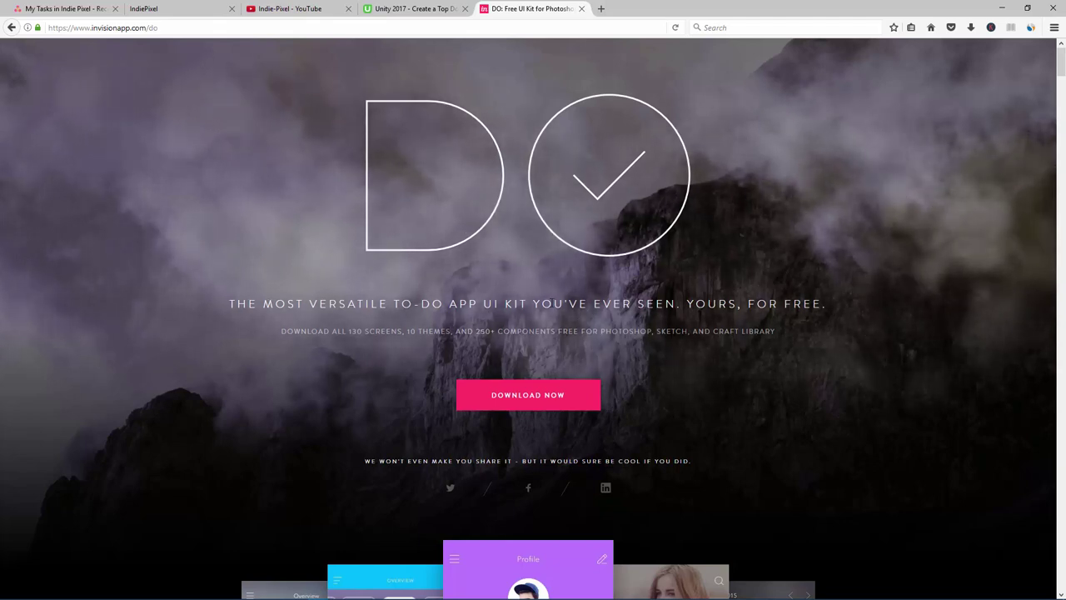
scroll(577, 306, down, 3)
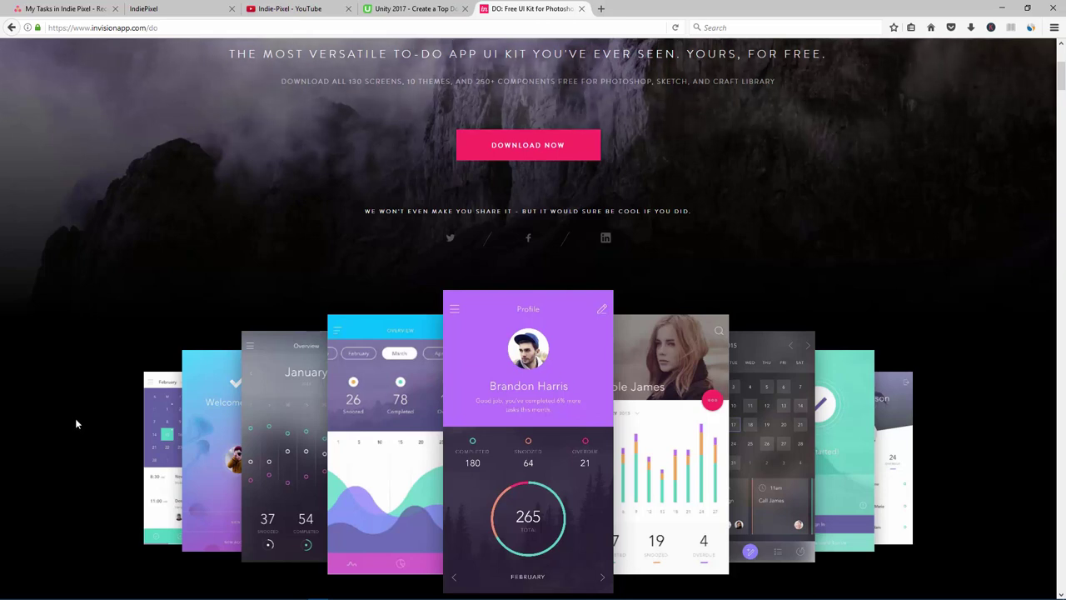
scroll(141, 434, down, 2)
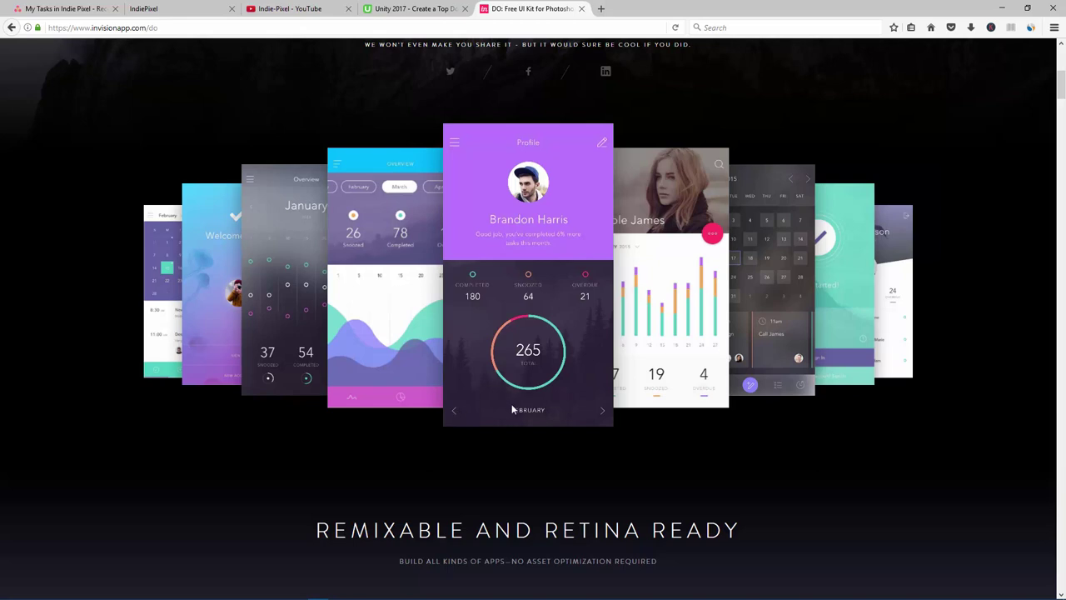
scroll(560, 429, up, 5)
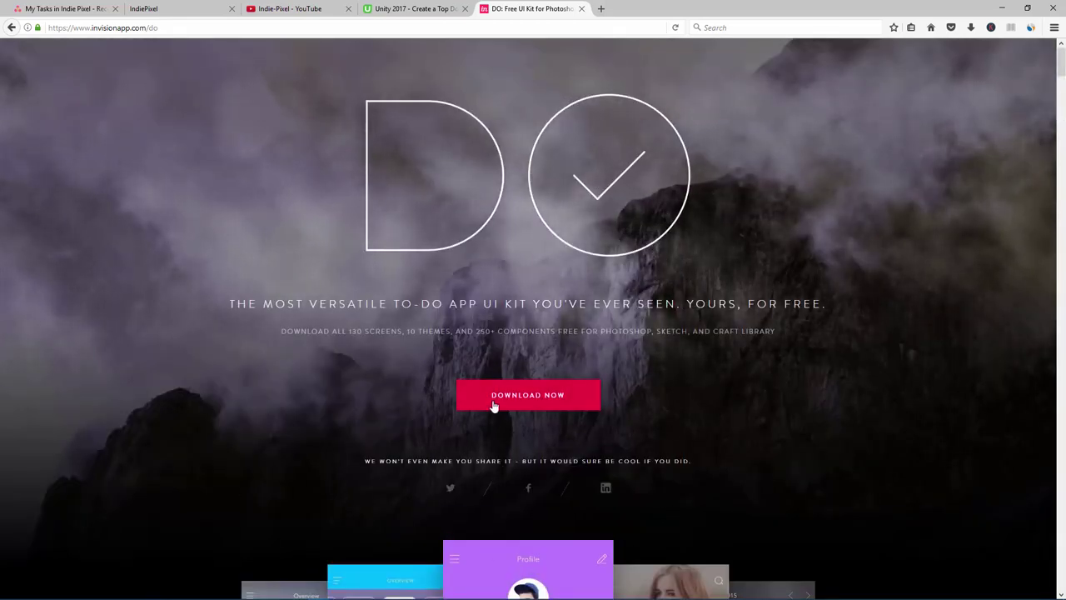
scroll(691, 433, down, 1)
scroll(617, 448, down, 1)
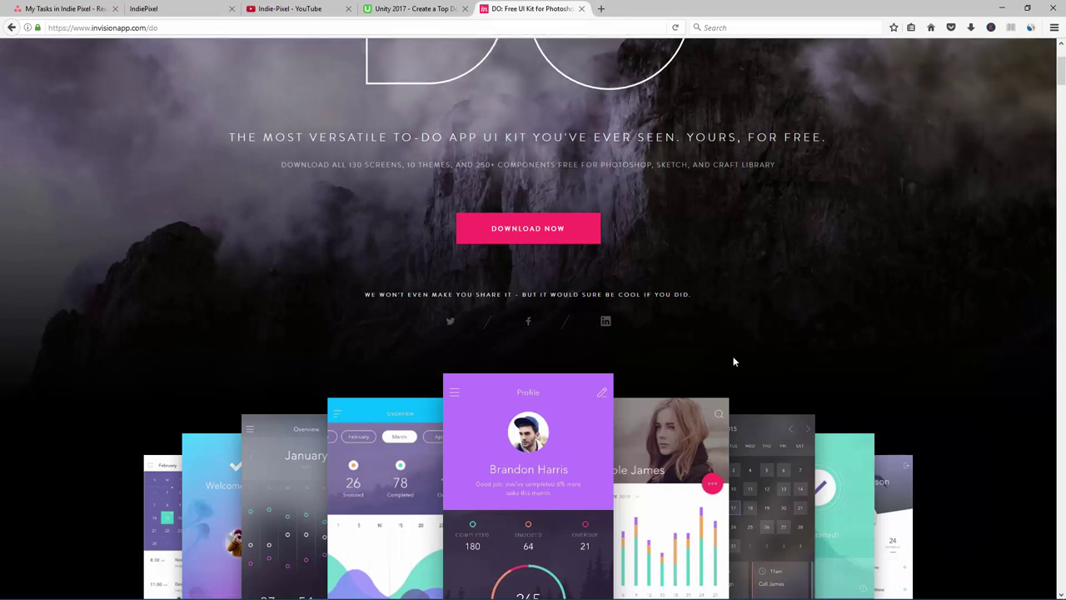
scroll(733, 364, down, 2)
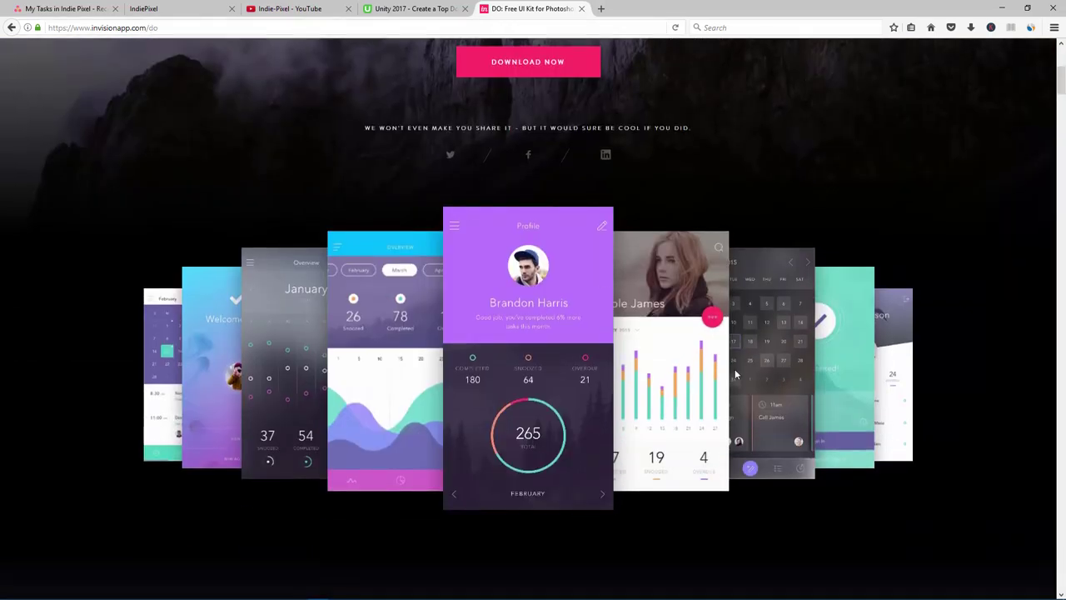
scroll(735, 370, up, 4)
Examine the Login and Sign Up mockups of do-part1.psd in Photoshop and compare them with the empty canvas in Unity.
key(alt+Tab)
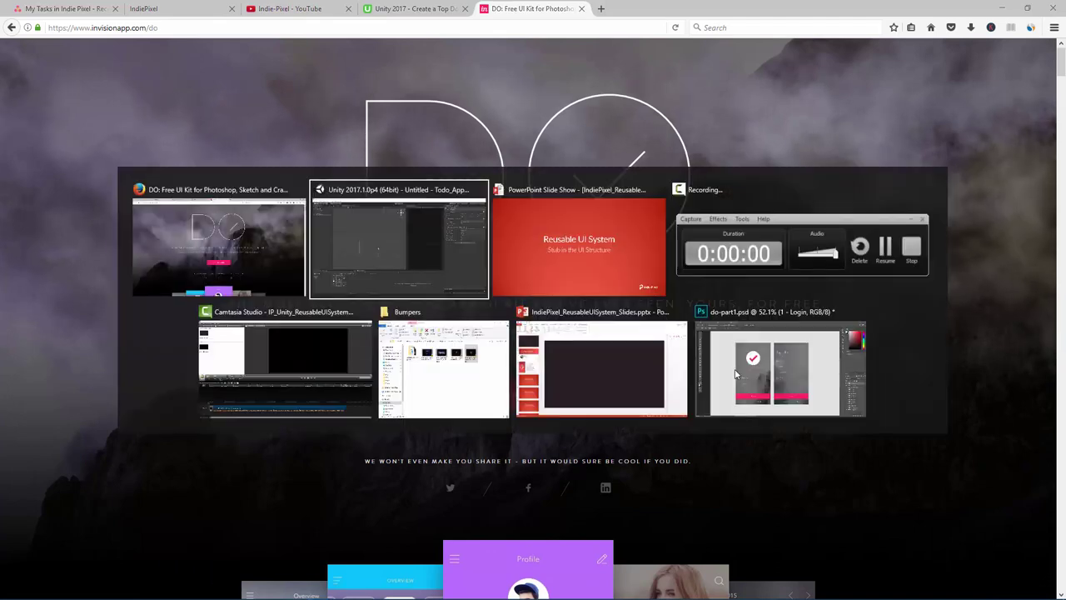
click(780, 368)
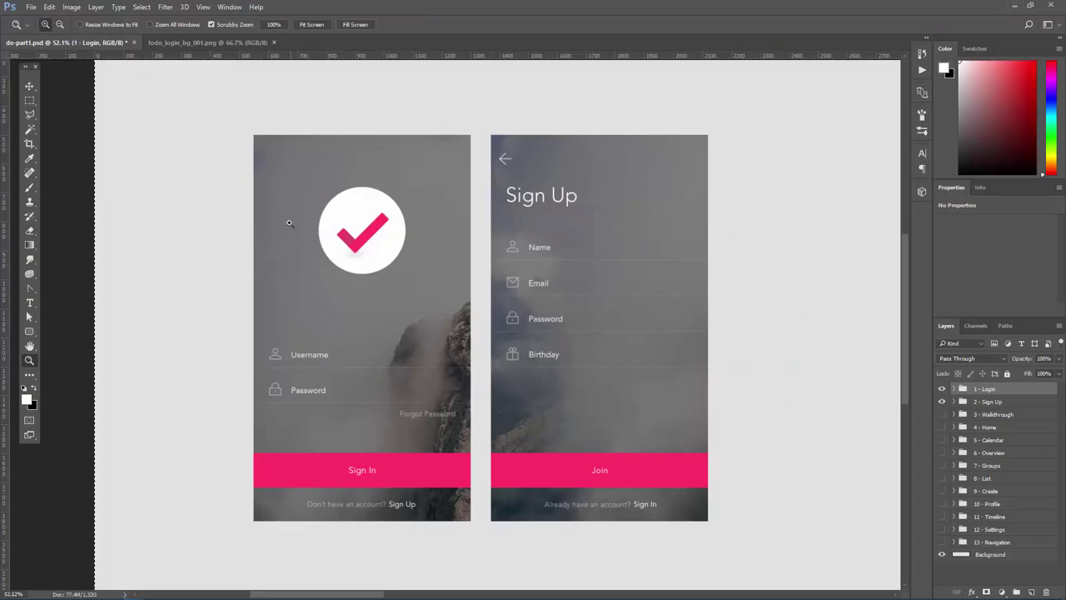
mouse_move(268, 383)
mouse_down()
mouse_move(287, 382)
mouse_move(269, 382)
mouse_up()
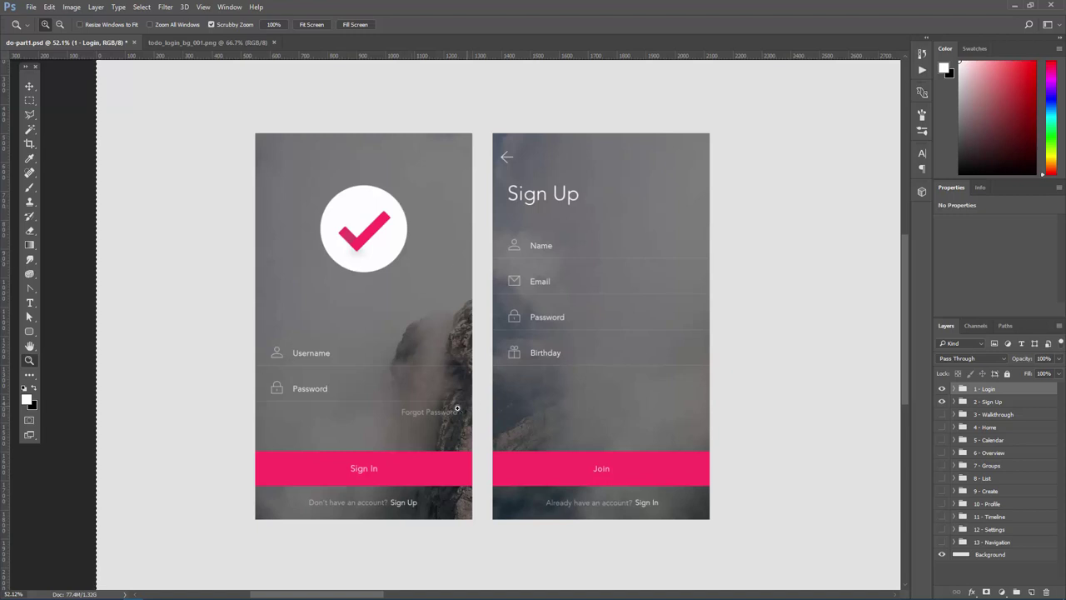
drag(410, 249, 421, 255)
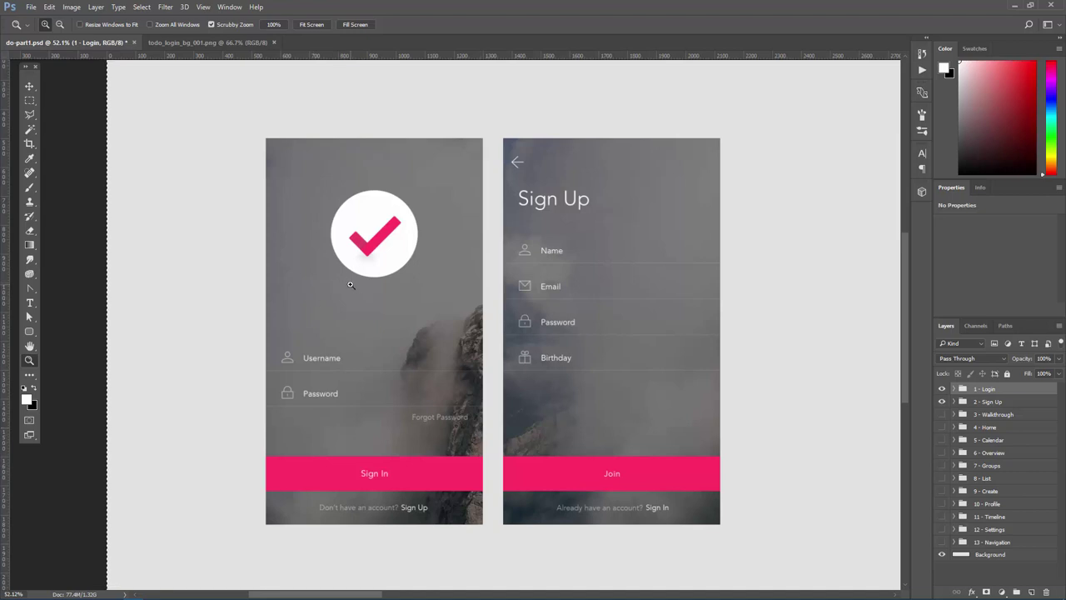
key(alt+Tab)
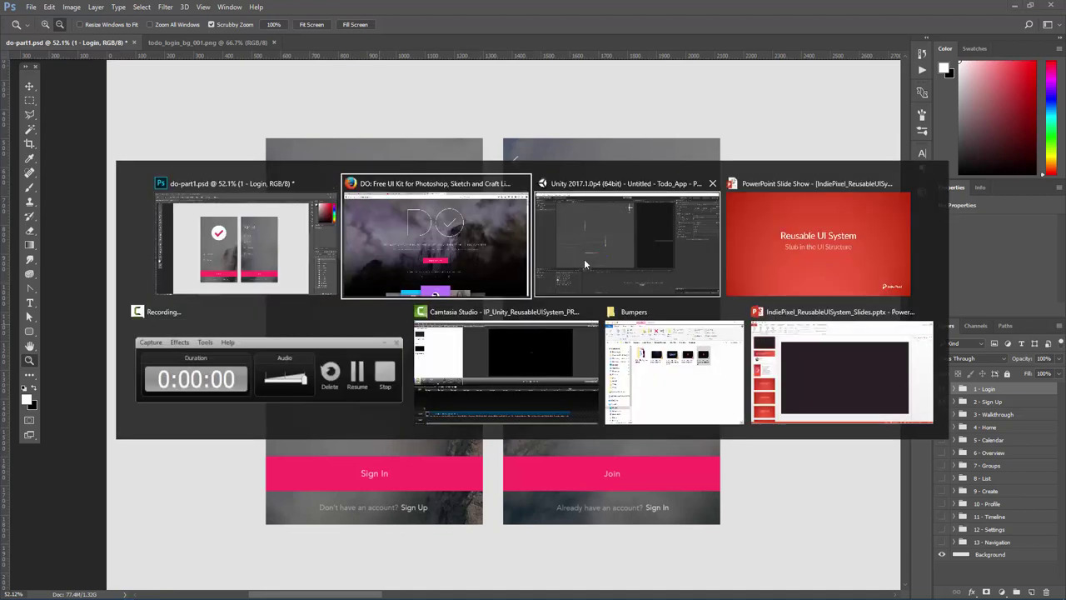
click(612, 238)
alt+drag(360, 319, 326, 376)
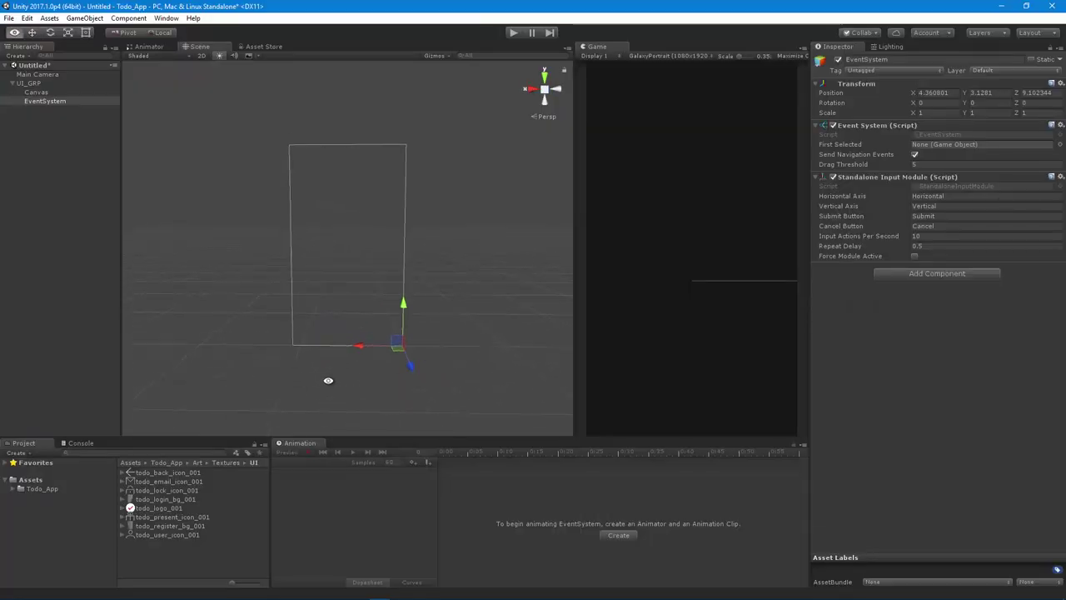
key(alt+Tab)
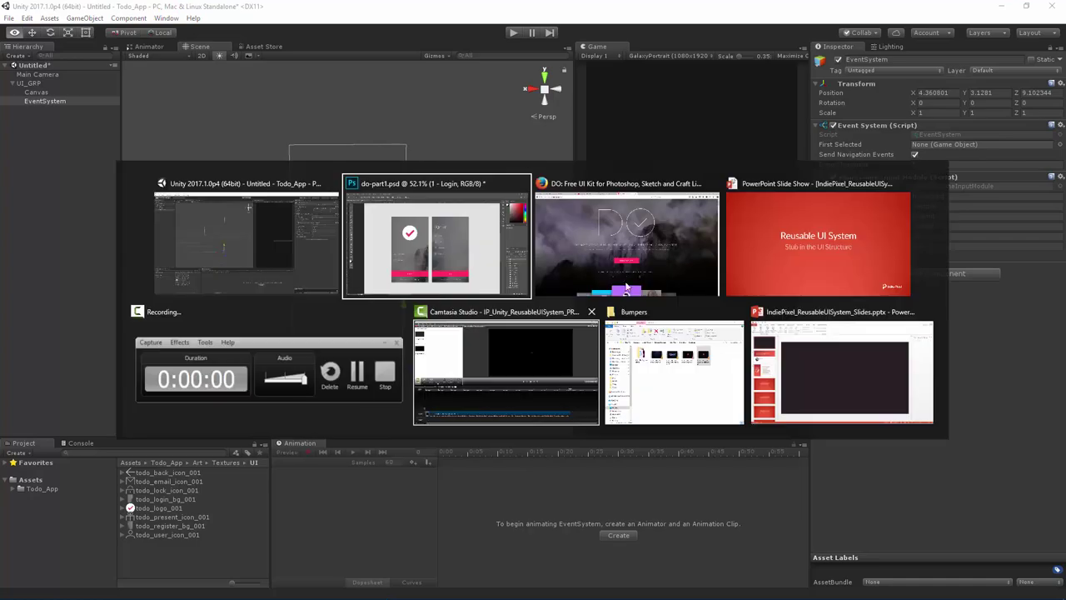
click(396, 237)
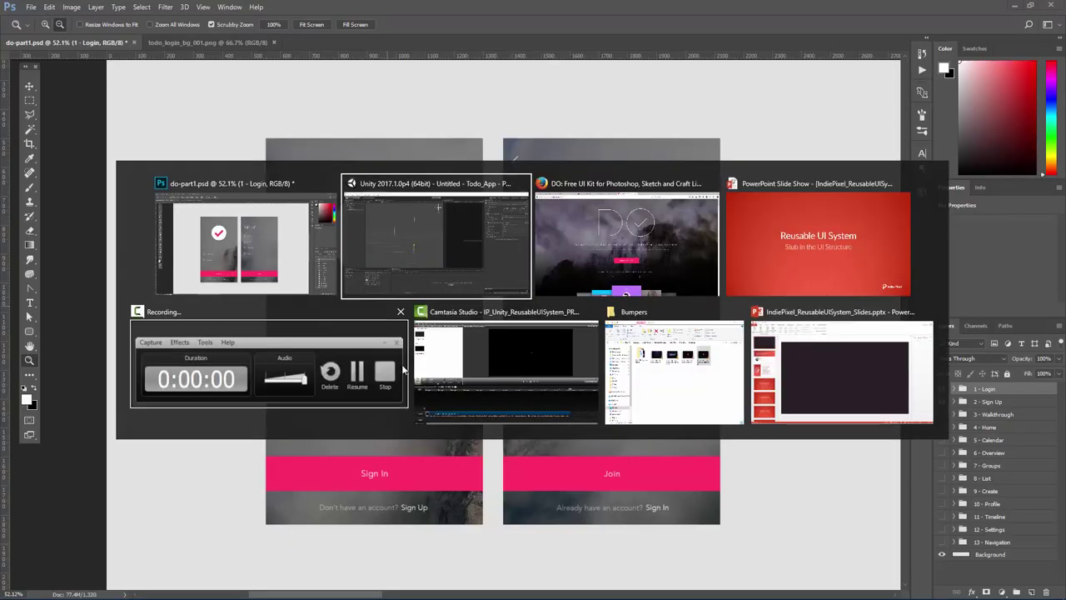
Switch to Unity and add a UI Image named BG under Canvas.
key(alt+Tab)
click(404, 226)
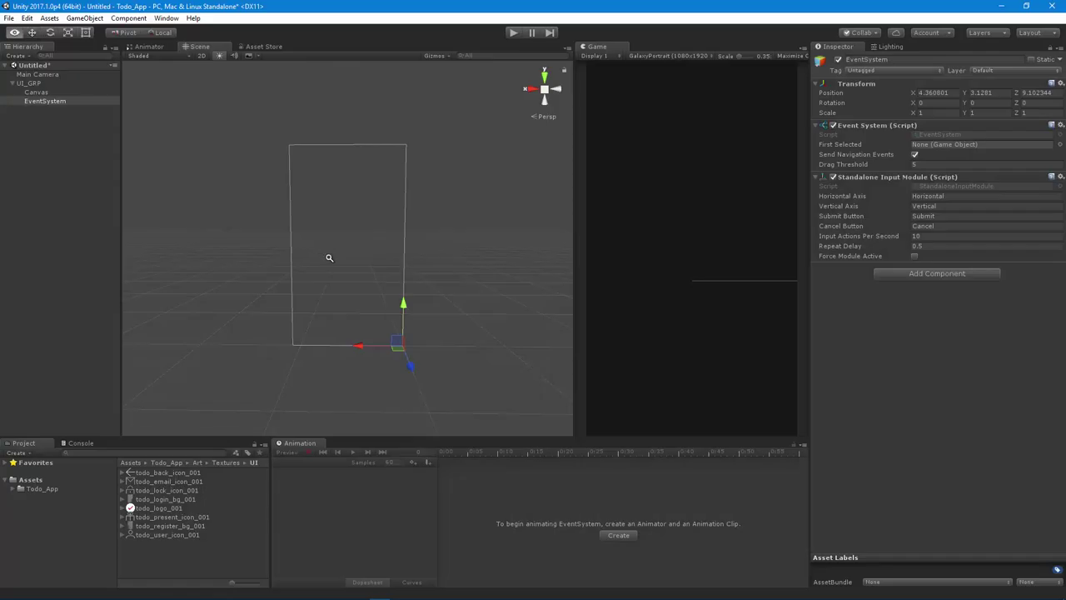
right_click(47, 94)
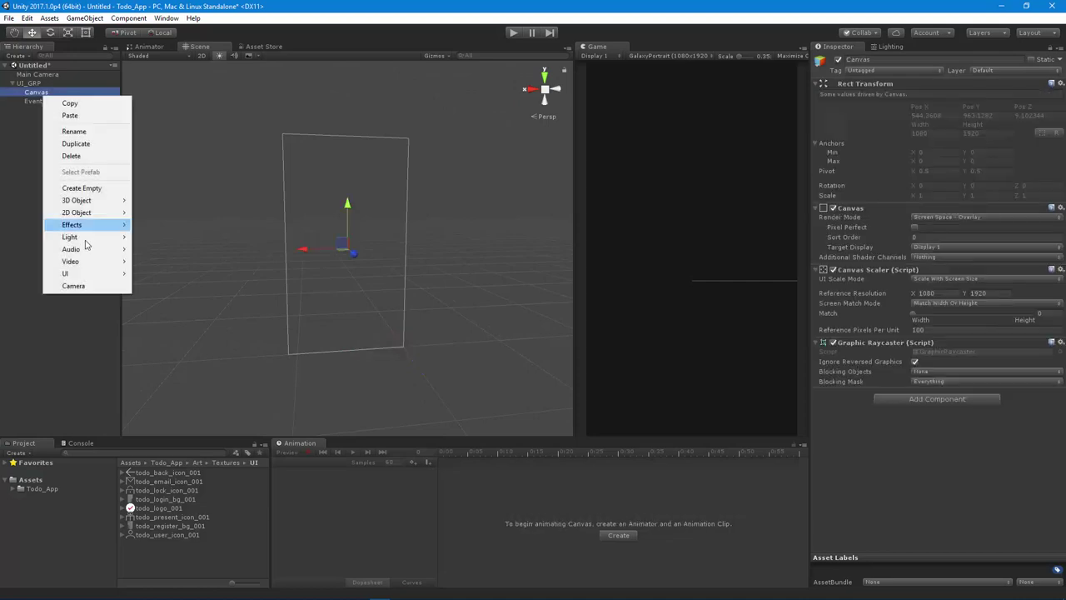
mouse_move(88, 274)
click(183, 287)
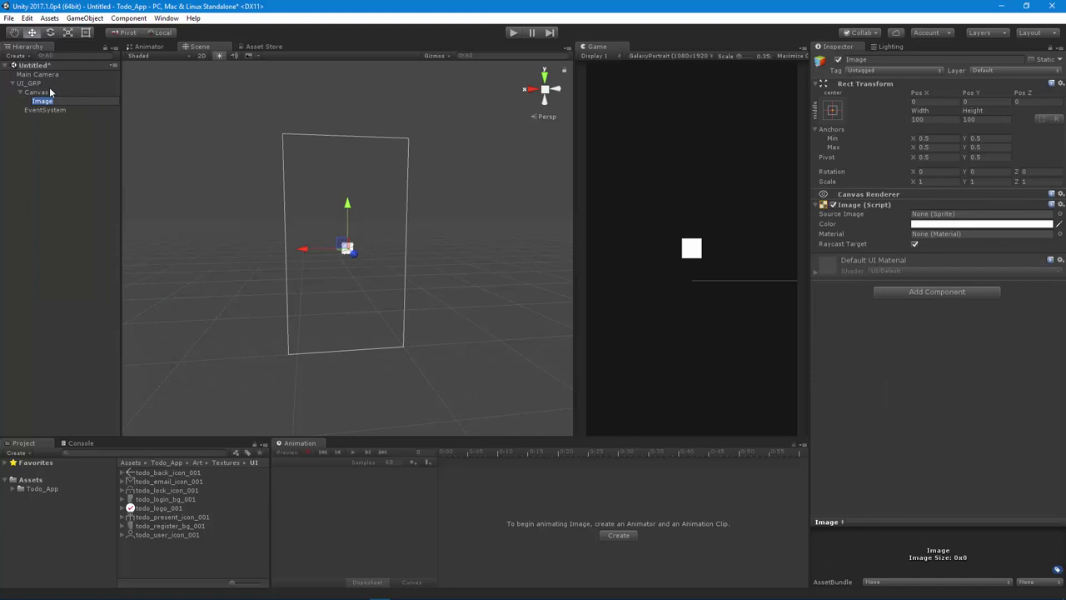
text(BG)
key(Return)
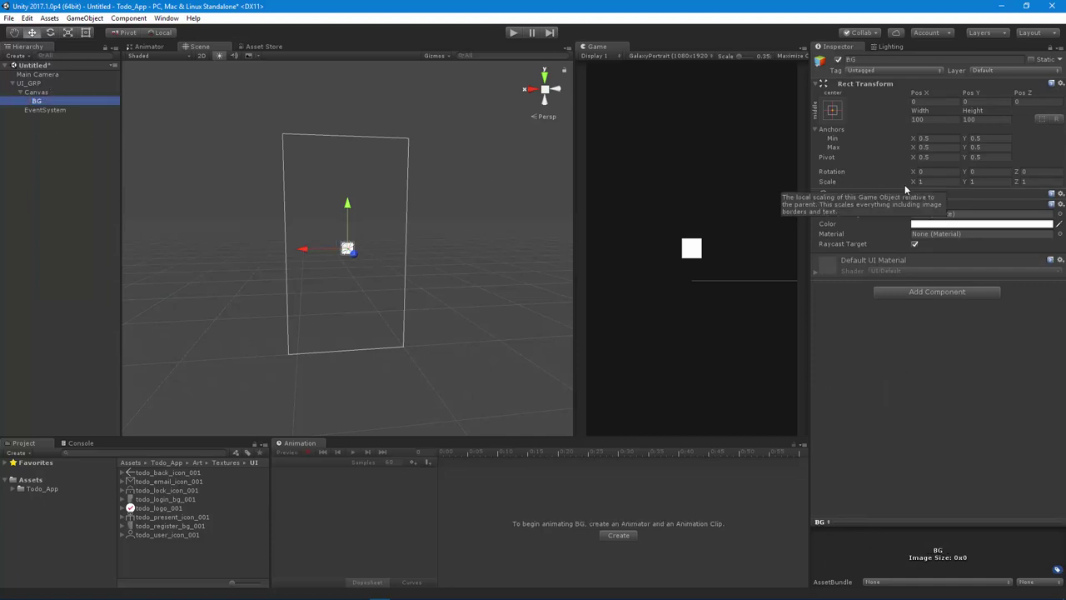
Anchor BG to stretch in both directions, snapping its position and size to fill the whole canvas.
click(835, 113)
alt+click(956, 282)
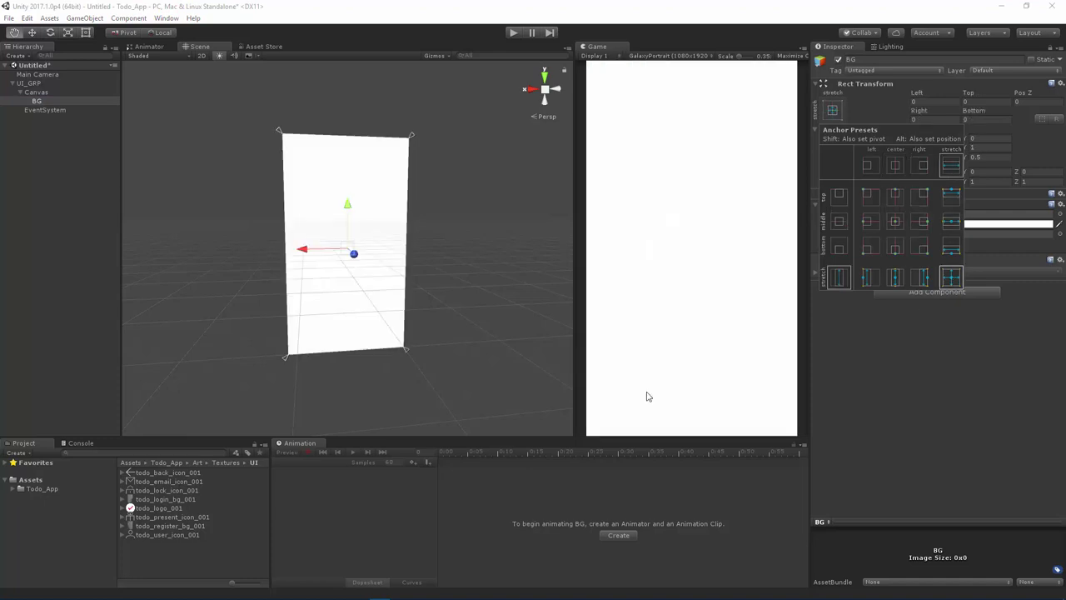
alt+drag(472, 300, 225, 120)
alt+drag(304, 306, 428, 289)
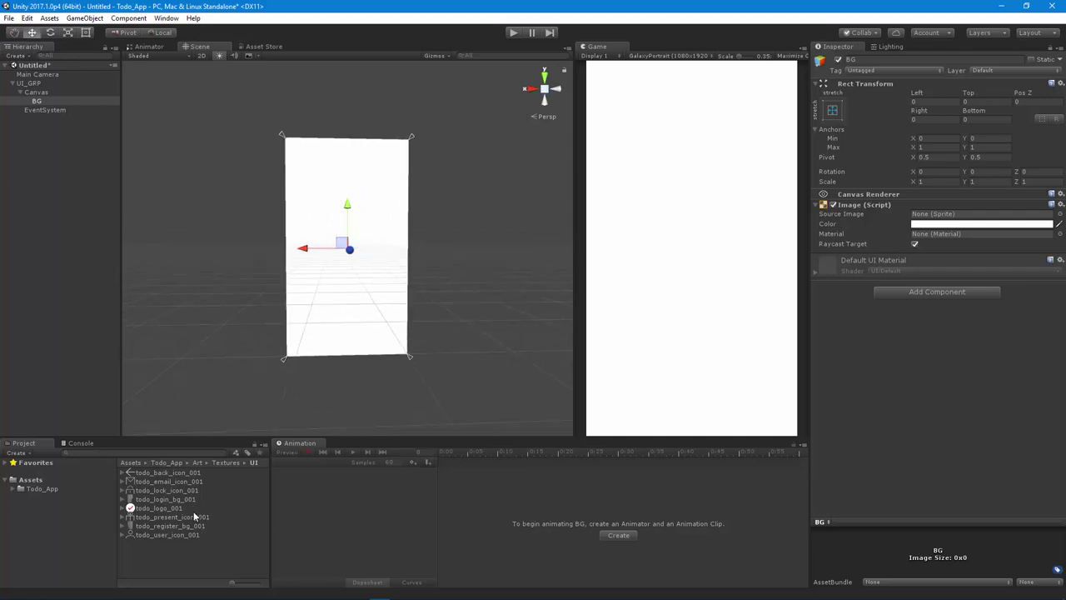
Assign todo_login_bg_001 as BG's source image and switch the Scene view to 2D.
drag(162, 499, 935, 215)
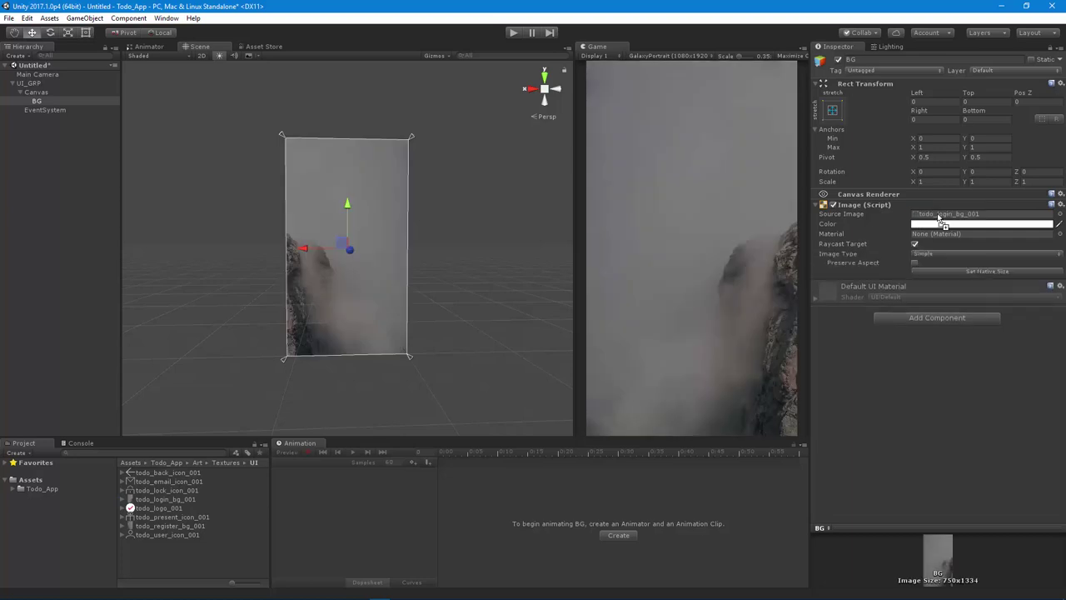
alt+drag(381, 291, 456, 303)
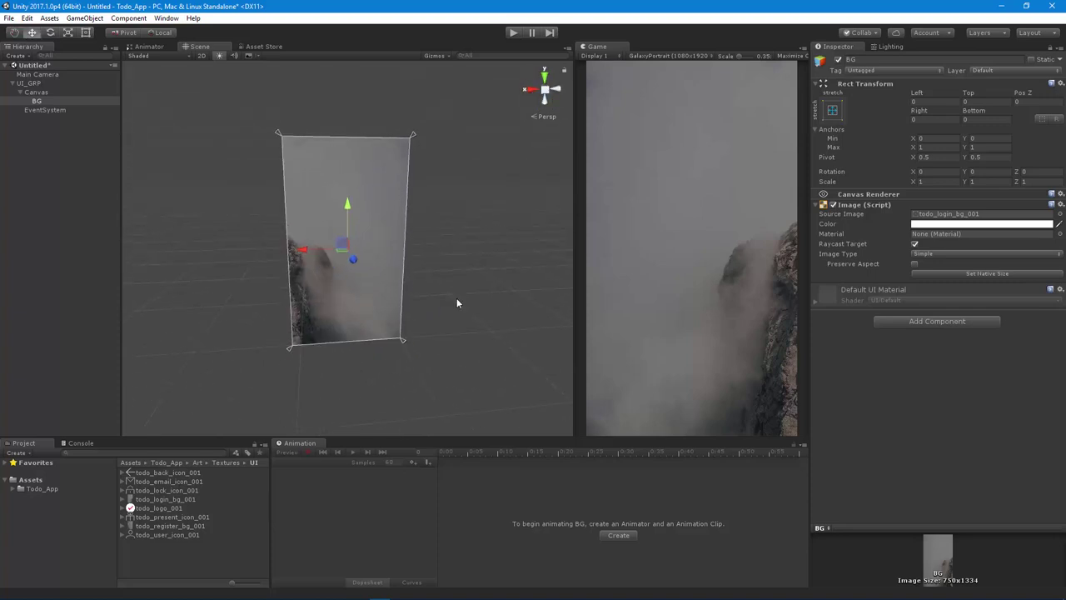
key(2)
alt+right_drag(402, 332, 350, 345)
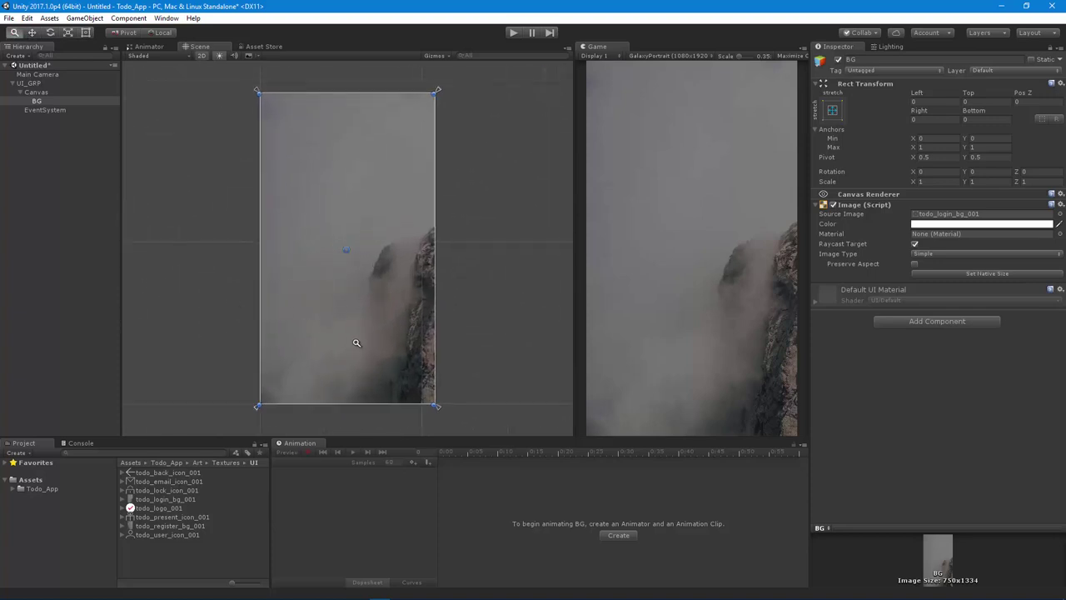
middle_drag(286, 247, 291, 272)
alt+right_drag(291, 276, 315, 298)
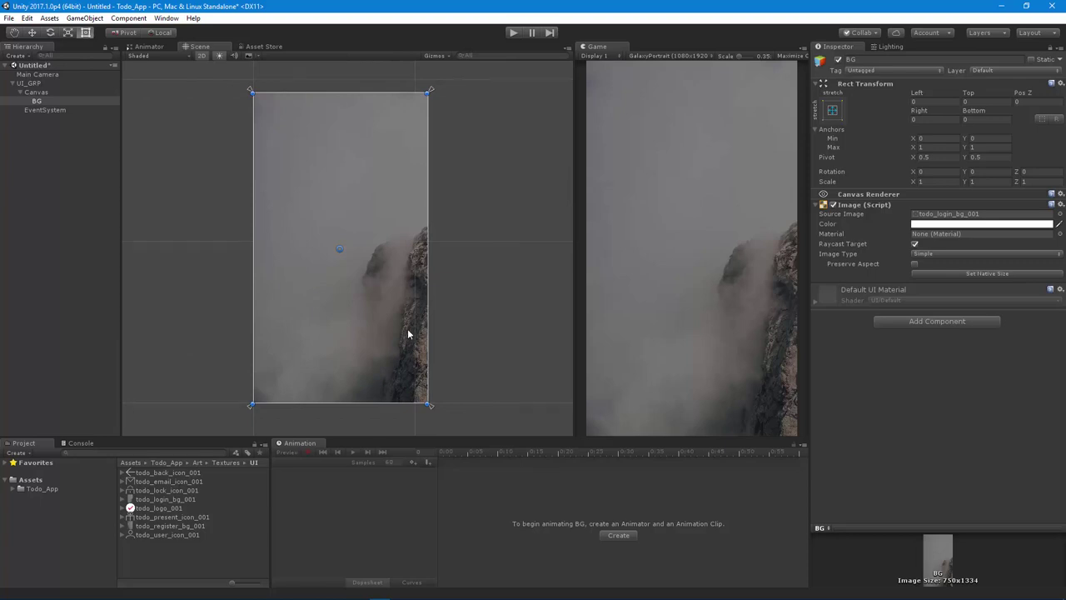
Add a UI Image under Canvas showing todo_logo_001, with Preserve Aspect enabled and the sprite's native size applied.
key(alt+Tab)
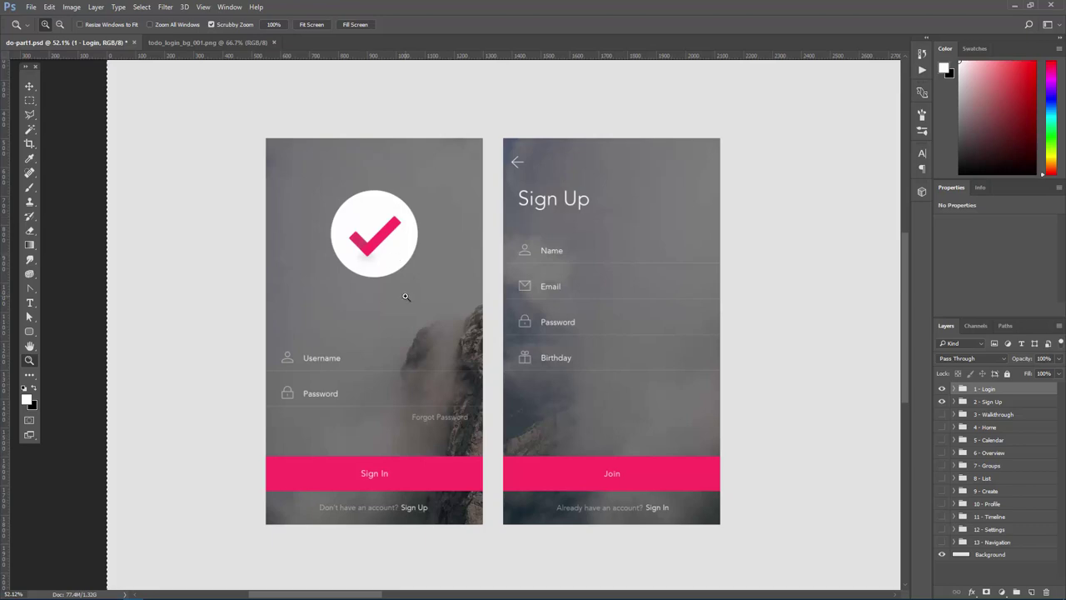
key(alt+Tab)
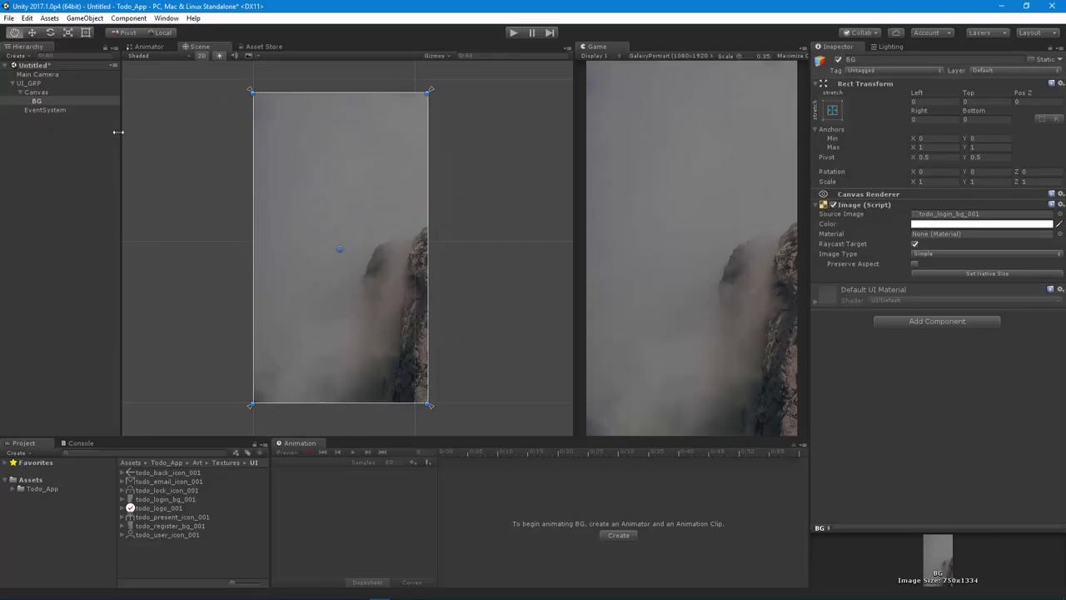
right_click(52, 93)
mouse_move(100, 270)
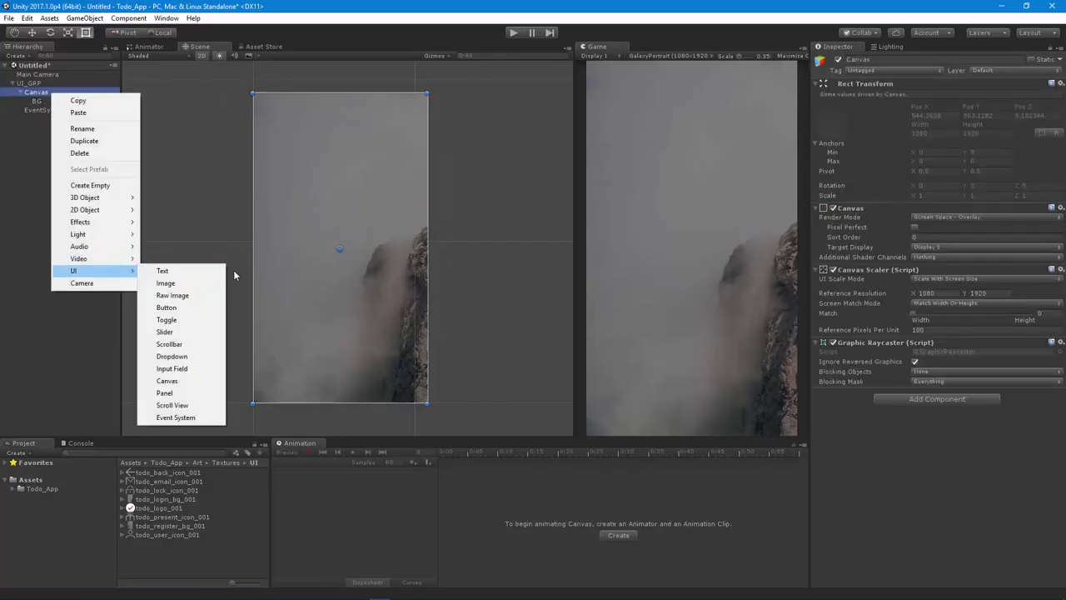
click(165, 284)
scroll(262, 309, up, 1)
drag(179, 508, 942, 214)
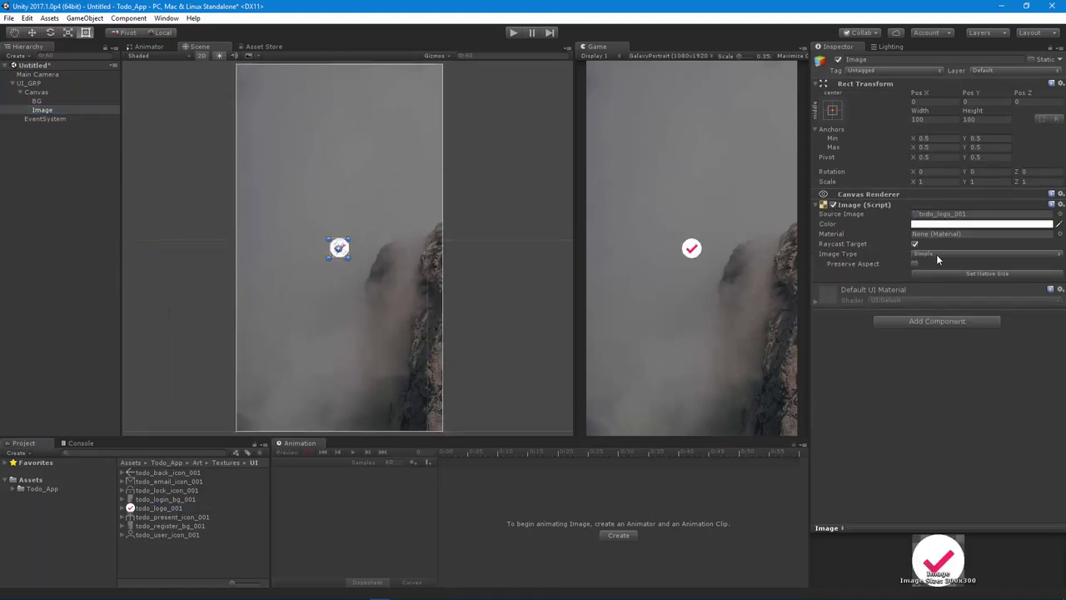
click(914, 265)
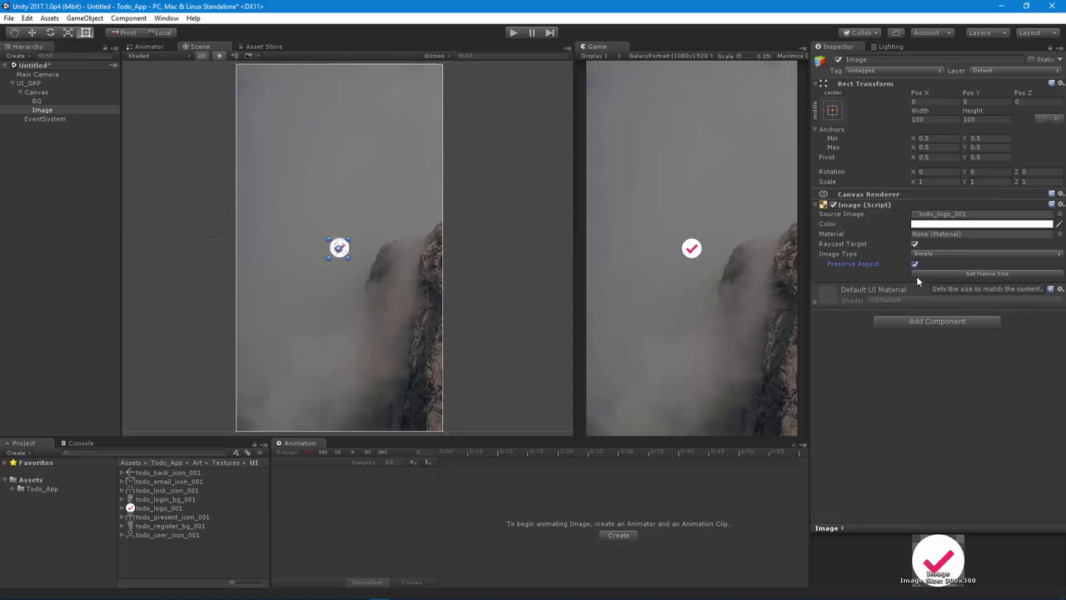
click(959, 273)
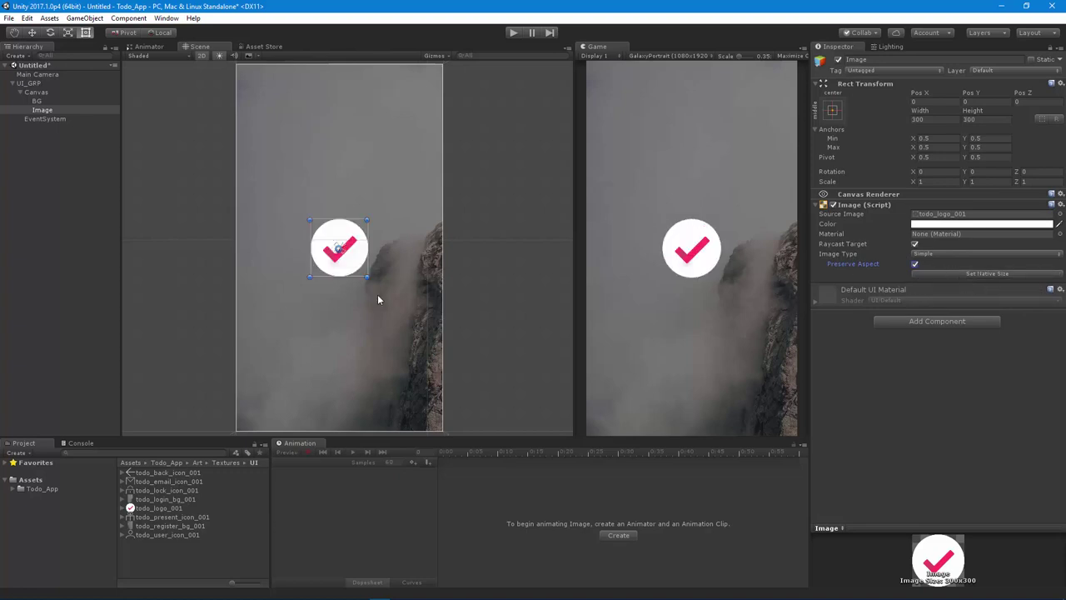
Enlarge the logo image to about 432 x 432 and move it up to Pos Y 470, following the Photoshop login mockup.
scroll(375, 286, down, 2)
scroll(375, 286, up, 1)
drag(375, 285, 360, 310)
key(alt+Tab)
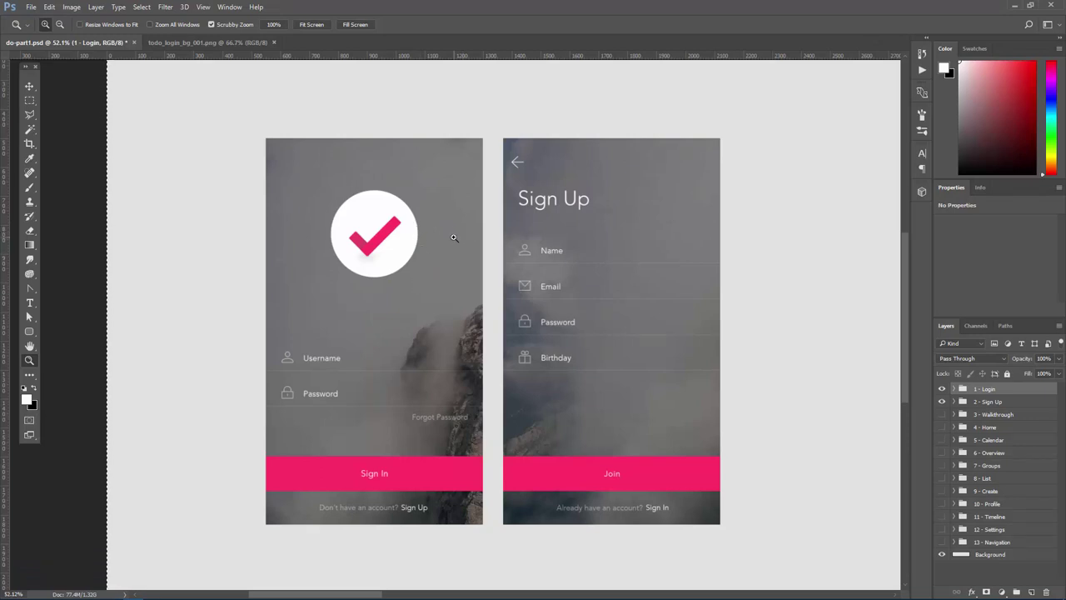
key(alt+Tab)
drag(350, 259, 357, 185)
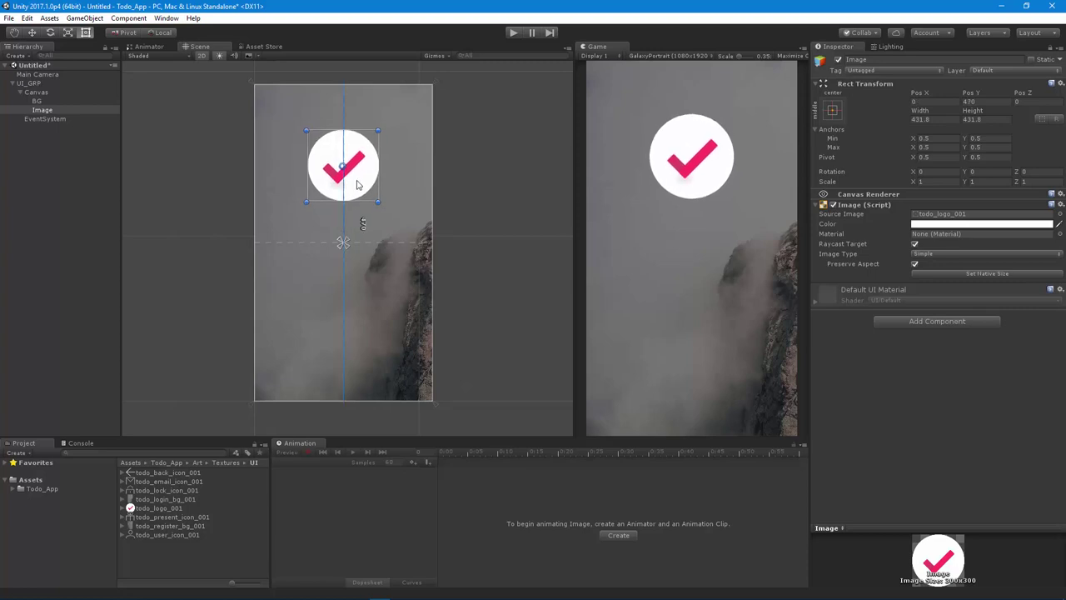
alt+right_drag(366, 291, 377, 316)
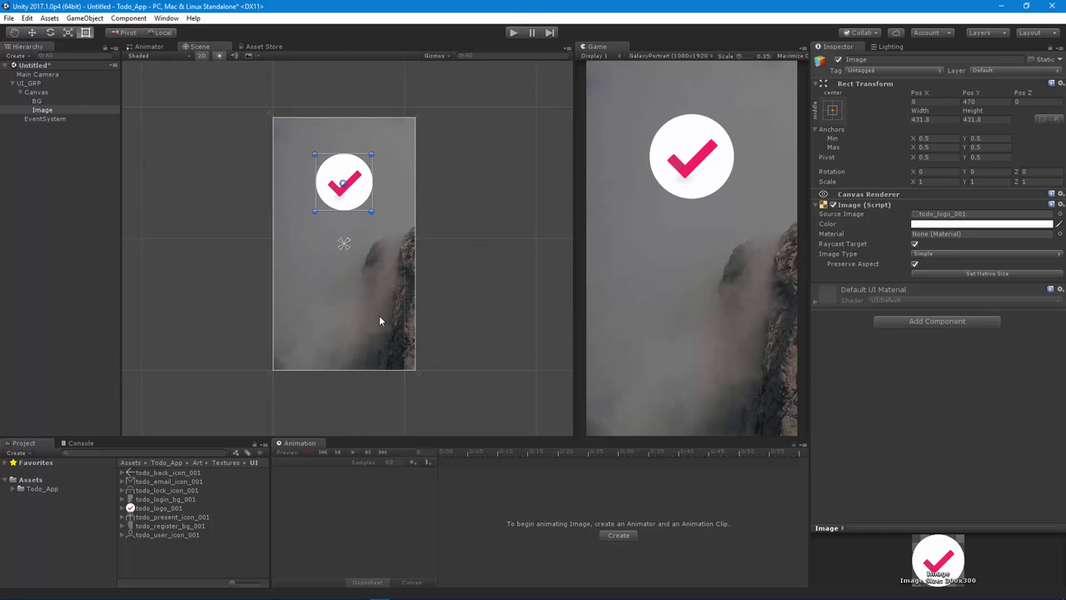
key(alt+Tab)
Rename the checkmark image under Canvas as Logo.
click(34, 178)
click(48, 111)
click(49, 111)
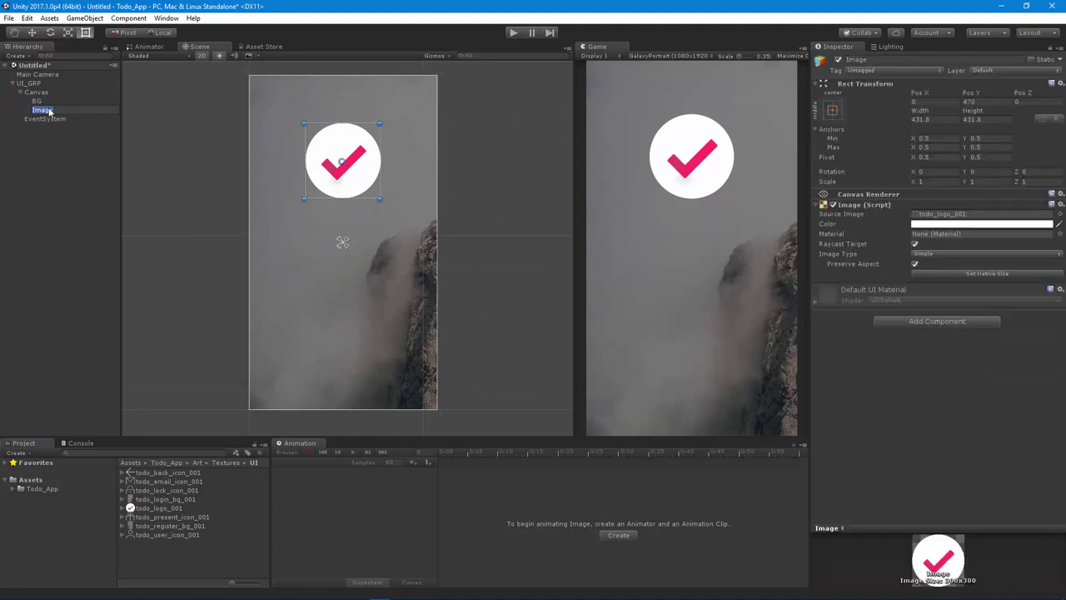
text(Logo)
key(Return)
Add a UI Input Field under Canvas and anchor it to stretch horizontally across the middle.
click(37, 93)
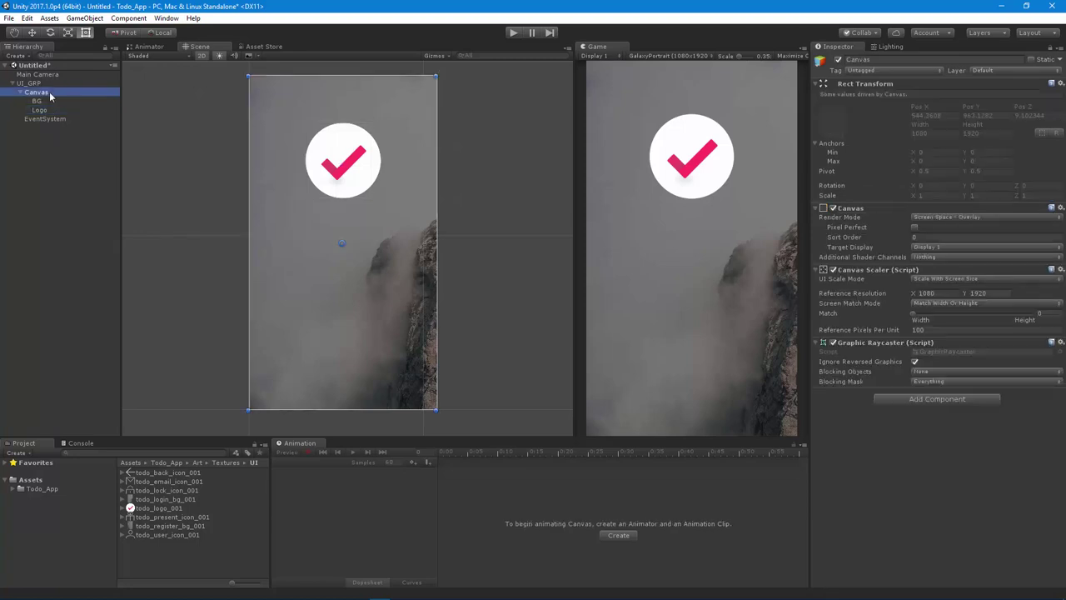
right_click(37, 92)
mouse_move(83, 270)
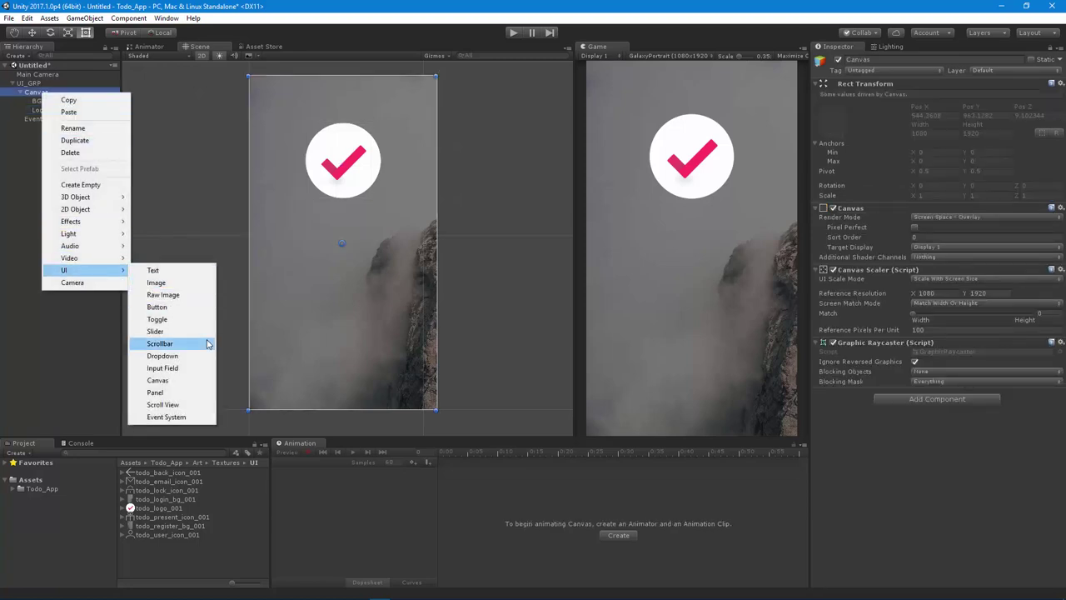
click(165, 368)
key(t)
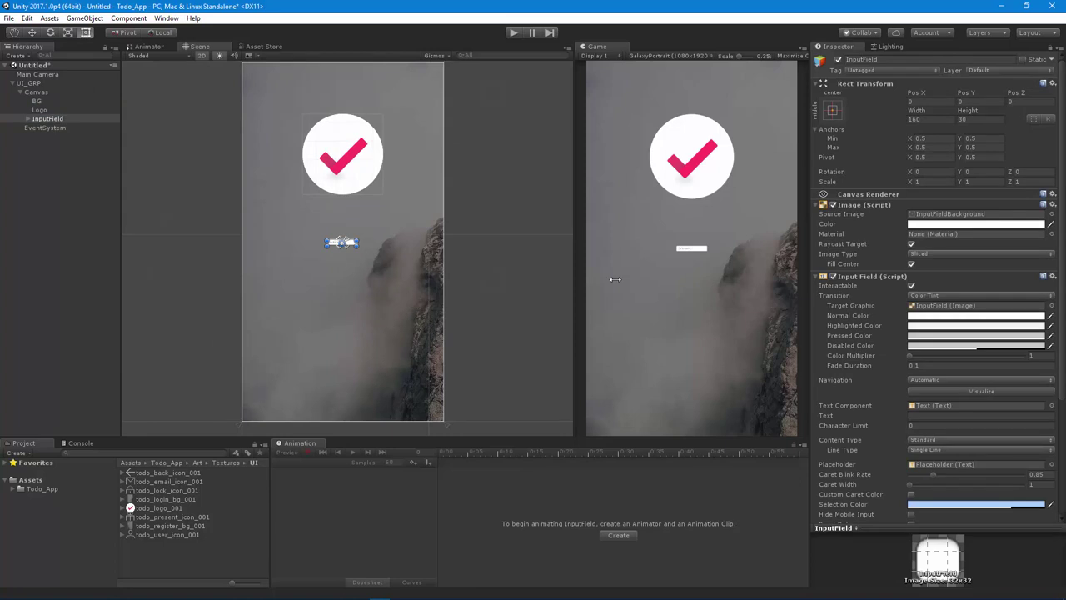
alt+click(834, 115)
alt+click(952, 224)
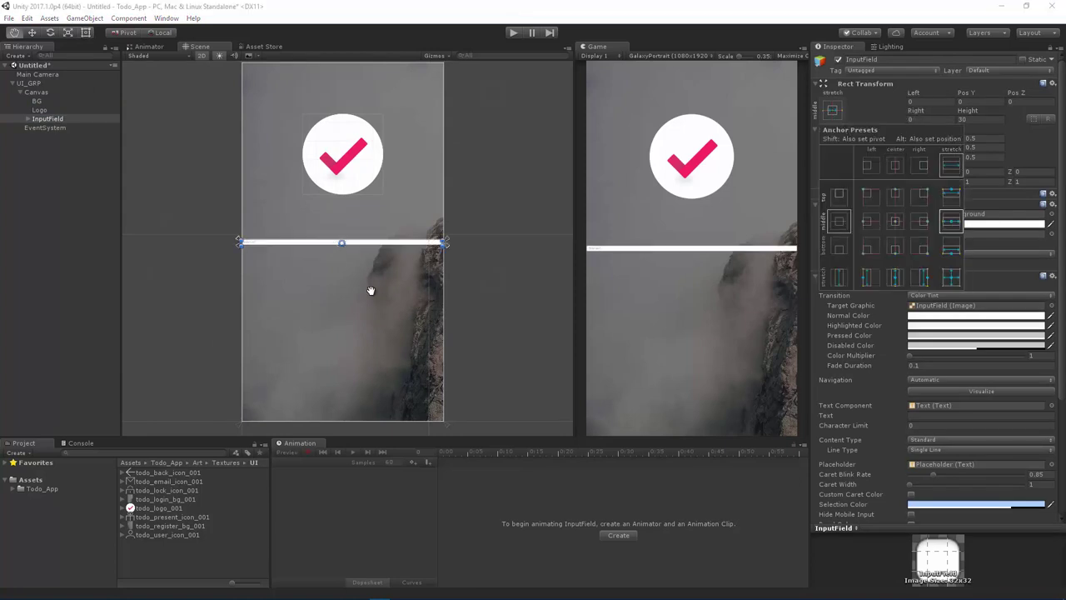
Resize the input field to a height of about 198 and place it below the canvas centre at about Pos Y -214.
scroll(367, 259, up, 3)
drag(392, 242, 383, 289)
scroll(342, 286, down, 3)
scroll(343, 287, down, 2)
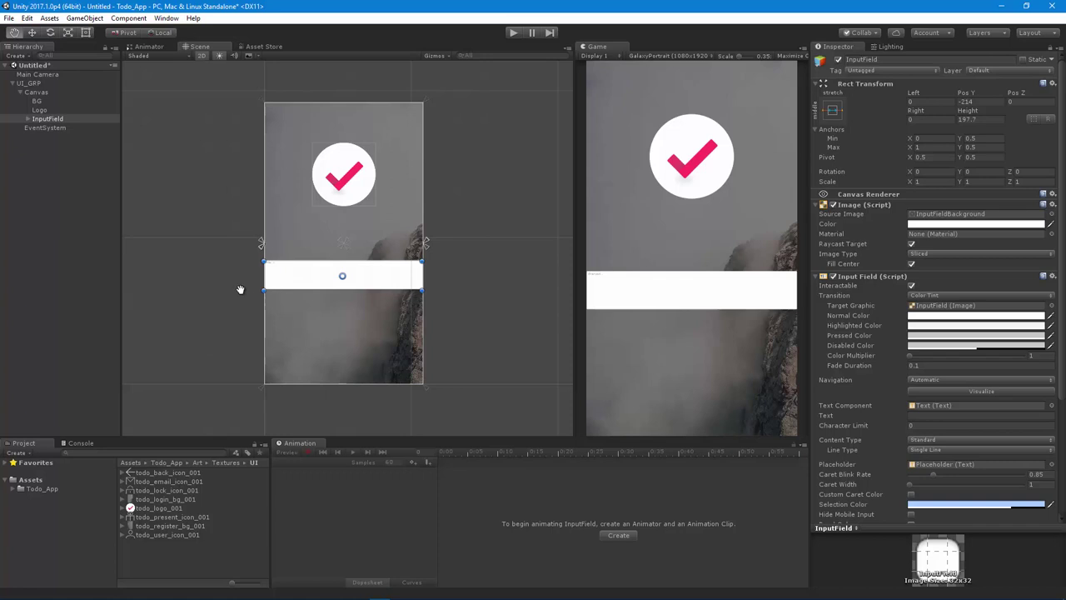
scroll(309, 324, up, 3)
Rename the input field as Username_InputField and expand its children in the hierarchy.
click(63, 122)
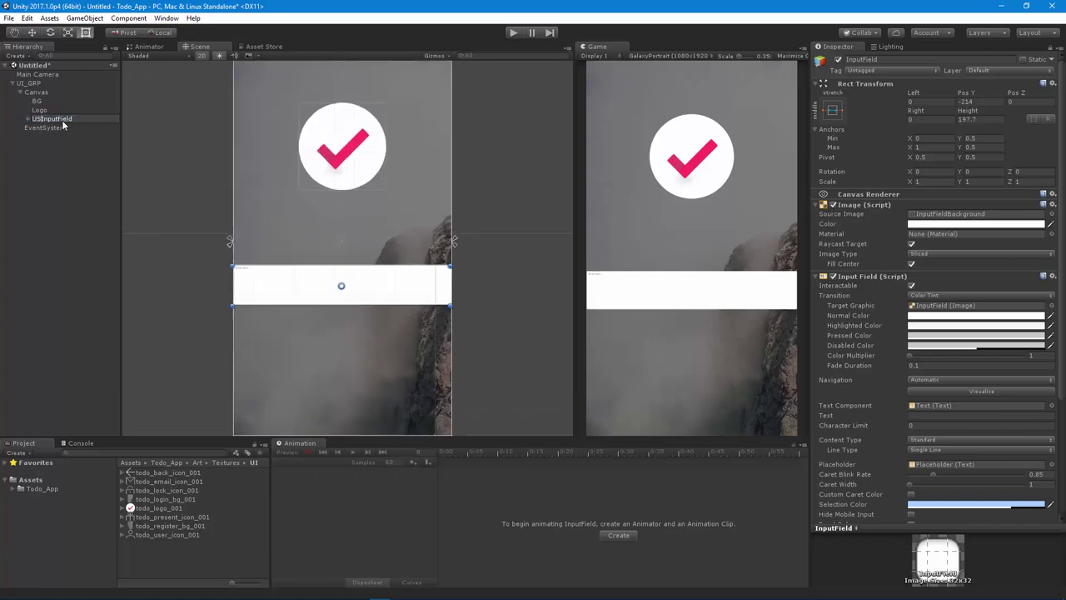
key(Return)
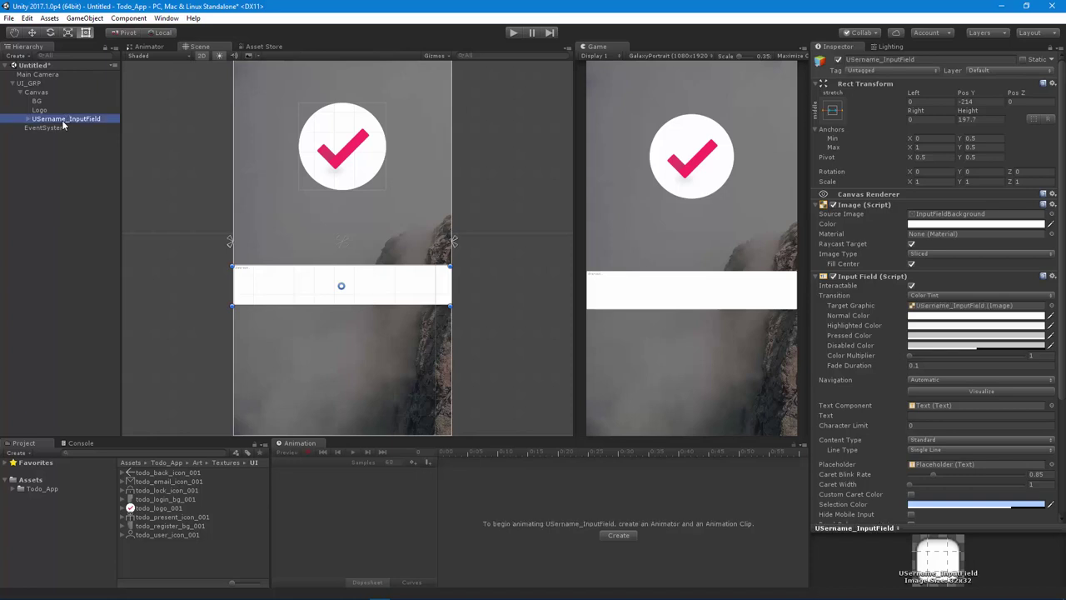
click(63, 121)
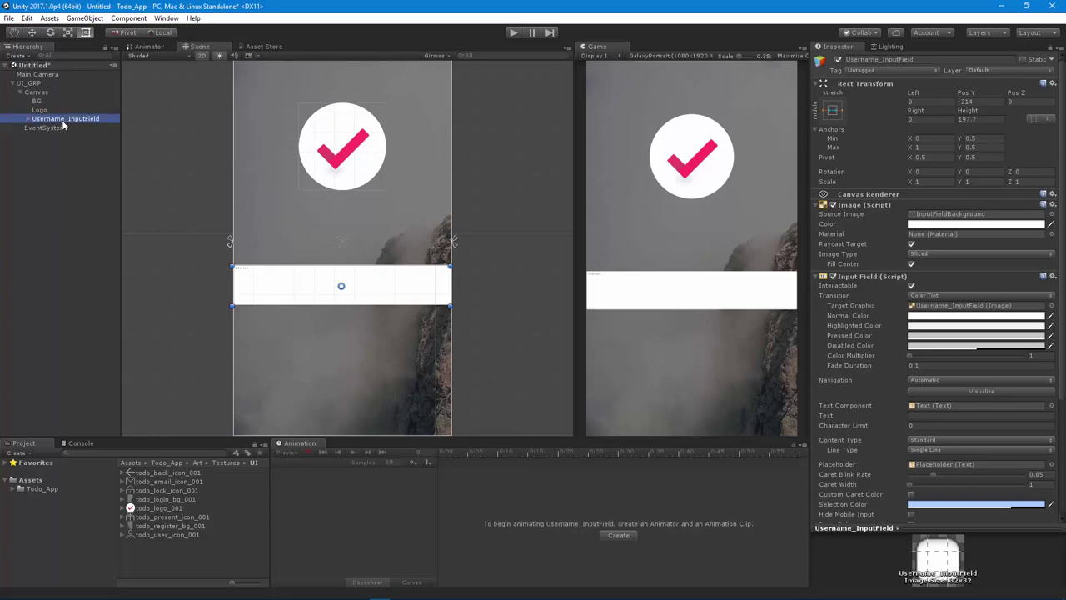
click(30, 120)
Check the username field in the Photoshop mockup and remove the Image component from Username_InputField in Unity.
key(alt+Tab)
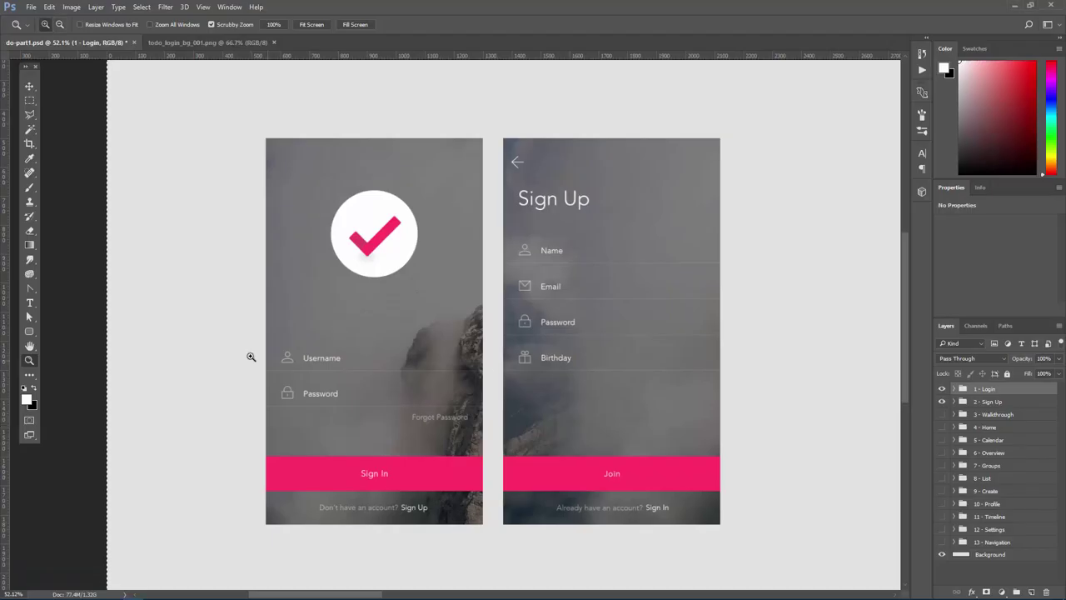
key(alt+Tab)
key(t)
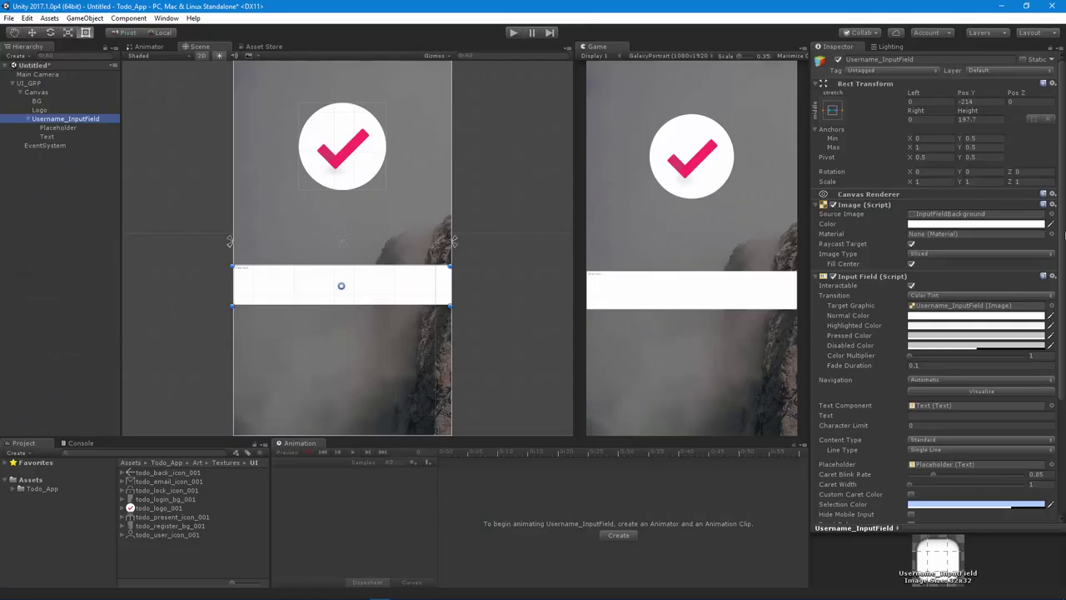
click(1053, 208)
click(974, 231)
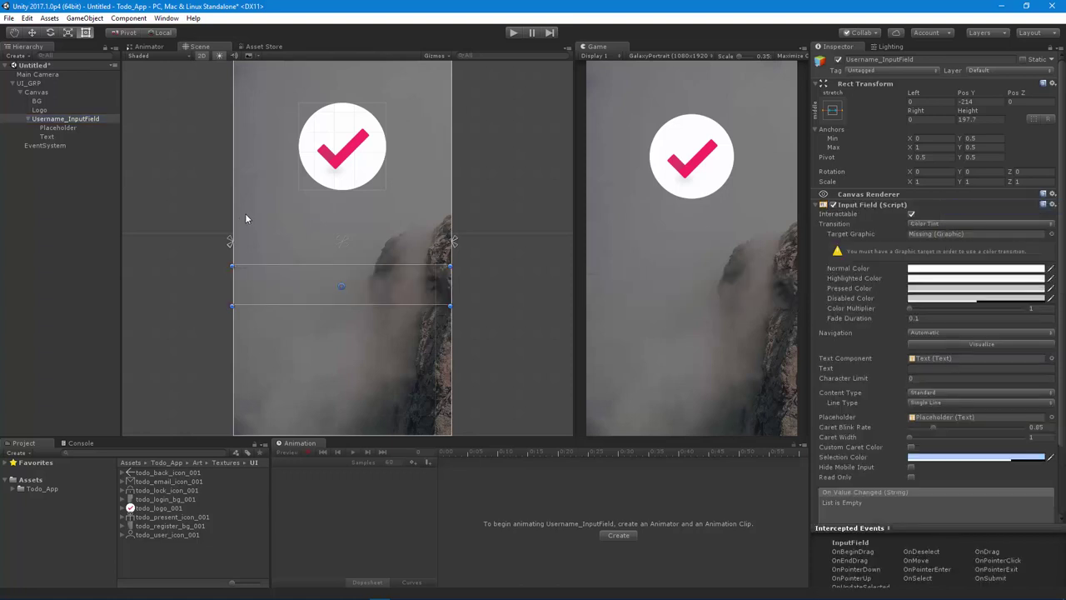
key(q)
scroll(331, 257, up, 3)
scroll(328, 274, up, 2)
key(t)
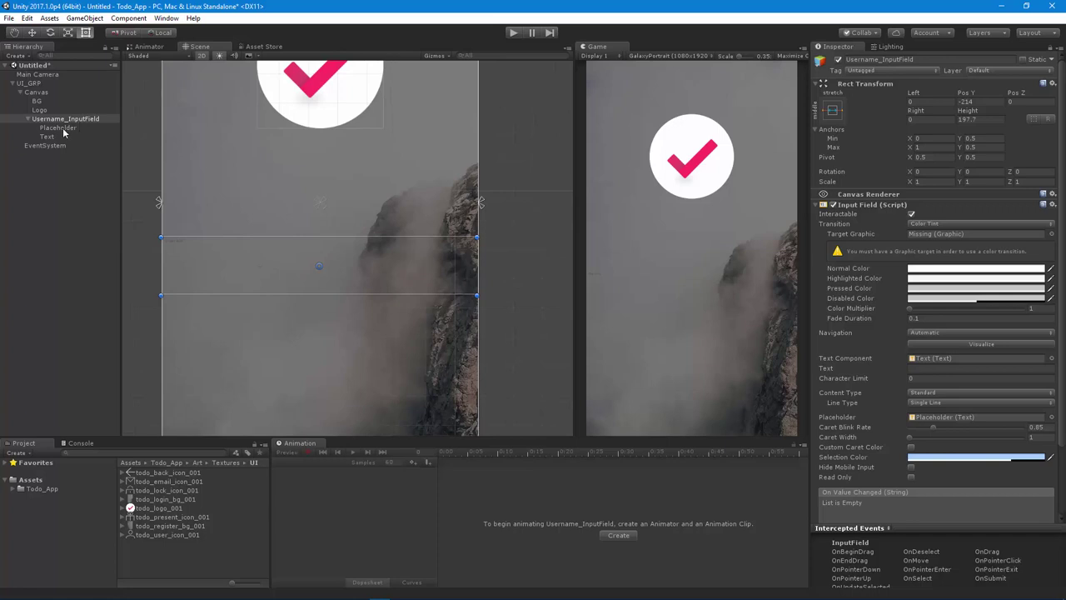
click(58, 128)
shift+click(48, 137)
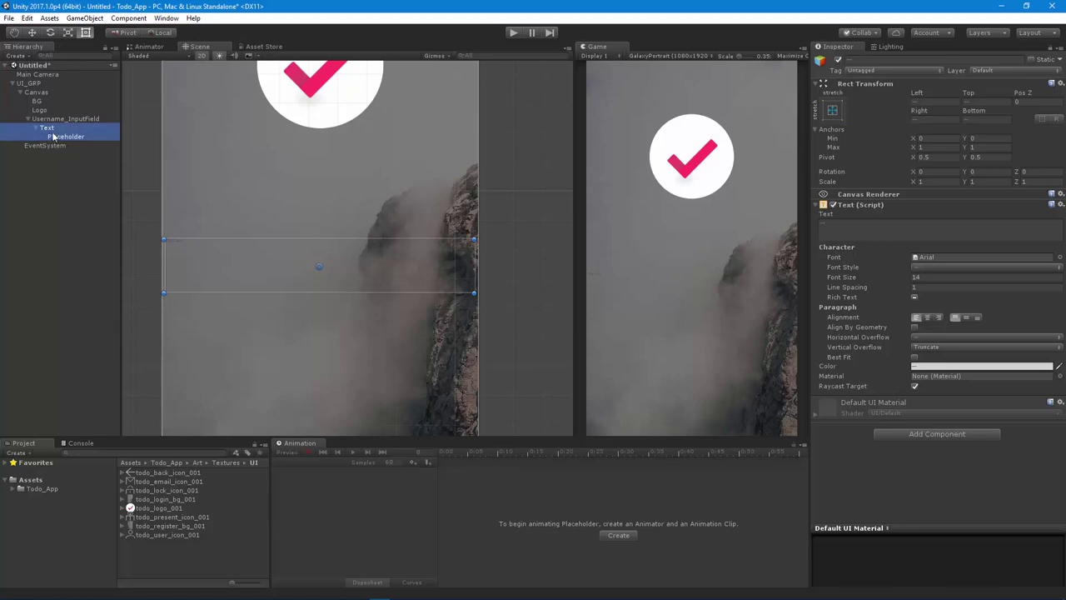
click(52, 136)
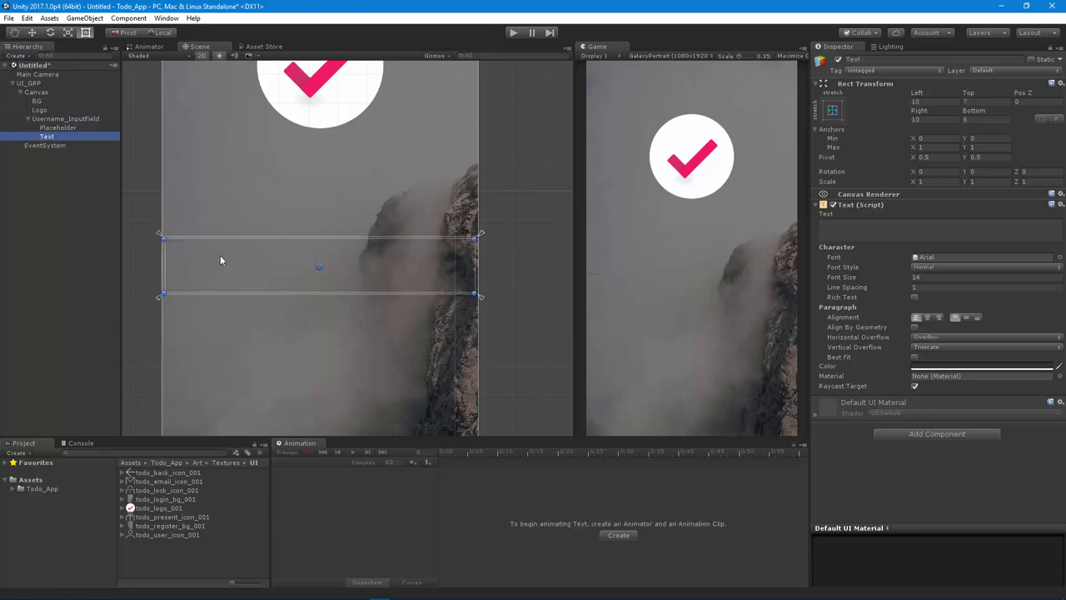
drag(166, 263, 172, 266)
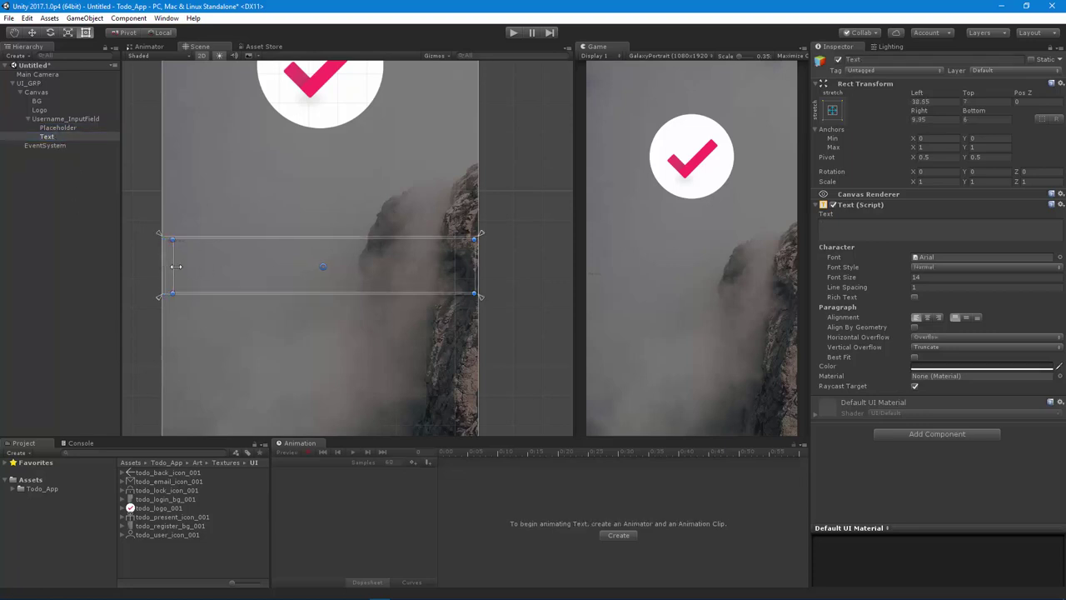
key(ctrl+z)
Select the username field's Placeholder and Text together, check the Photoshop mockup, and set their vertical alignment to middle in Unity.
click(63, 129)
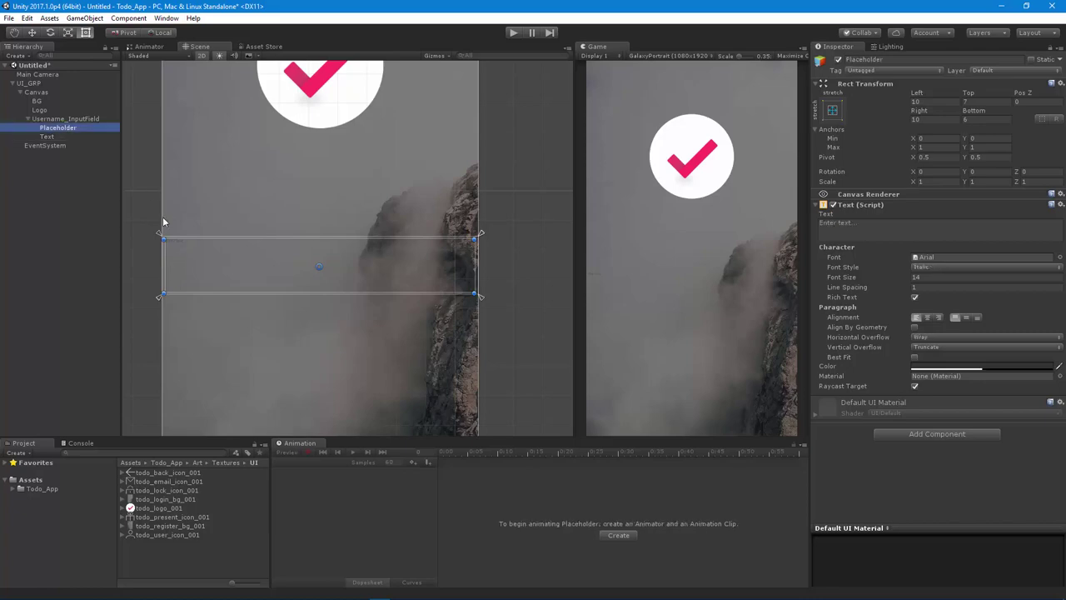
key(alt+Tab)
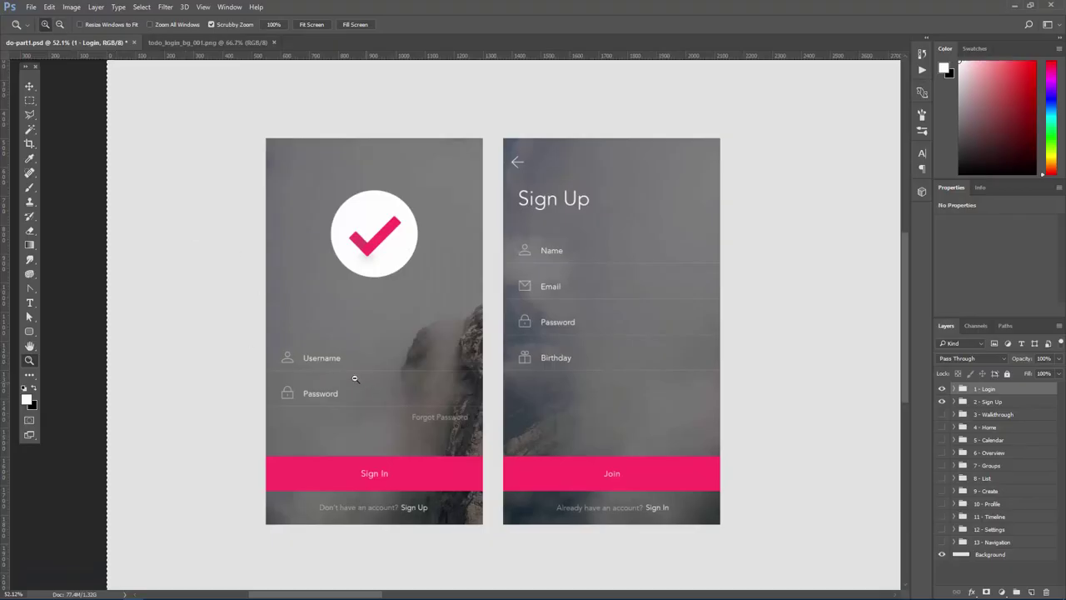
key(alt+Tab)
ctrl+click(59, 138)
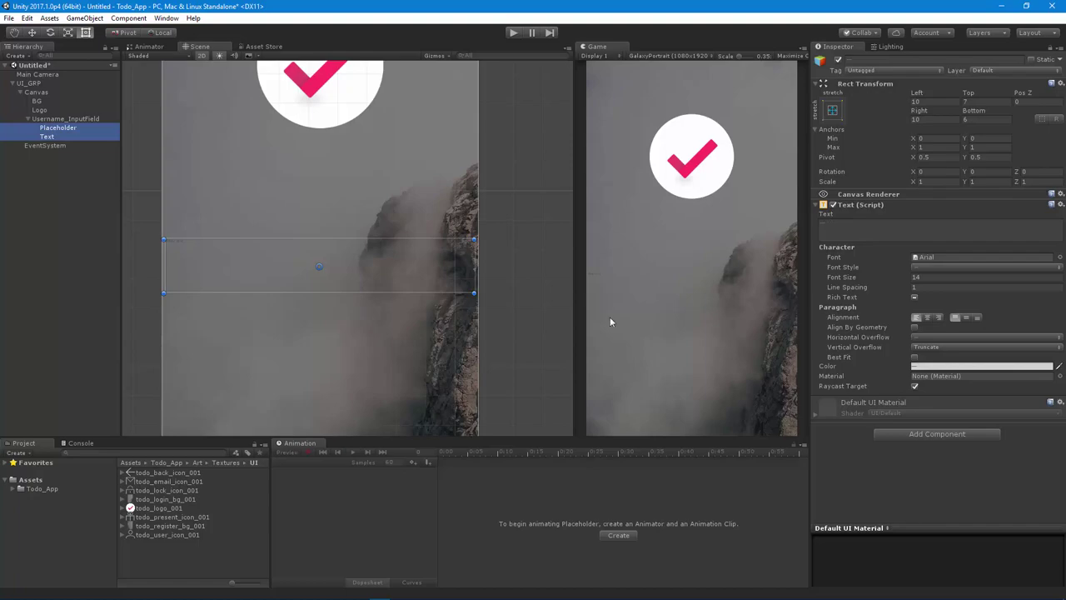
key(alt+Tab)
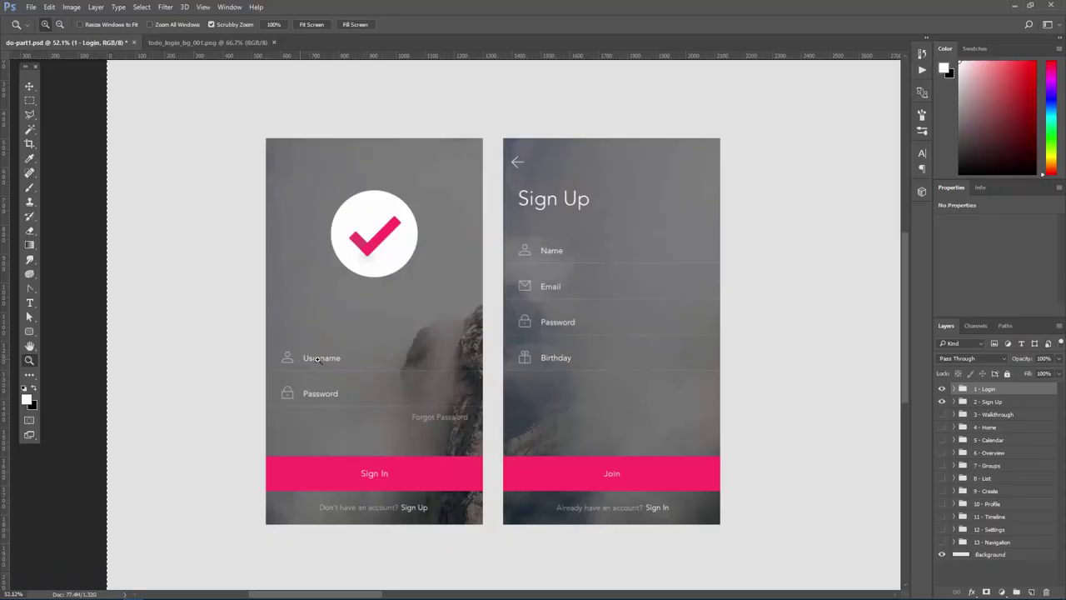
key(alt+Tab)
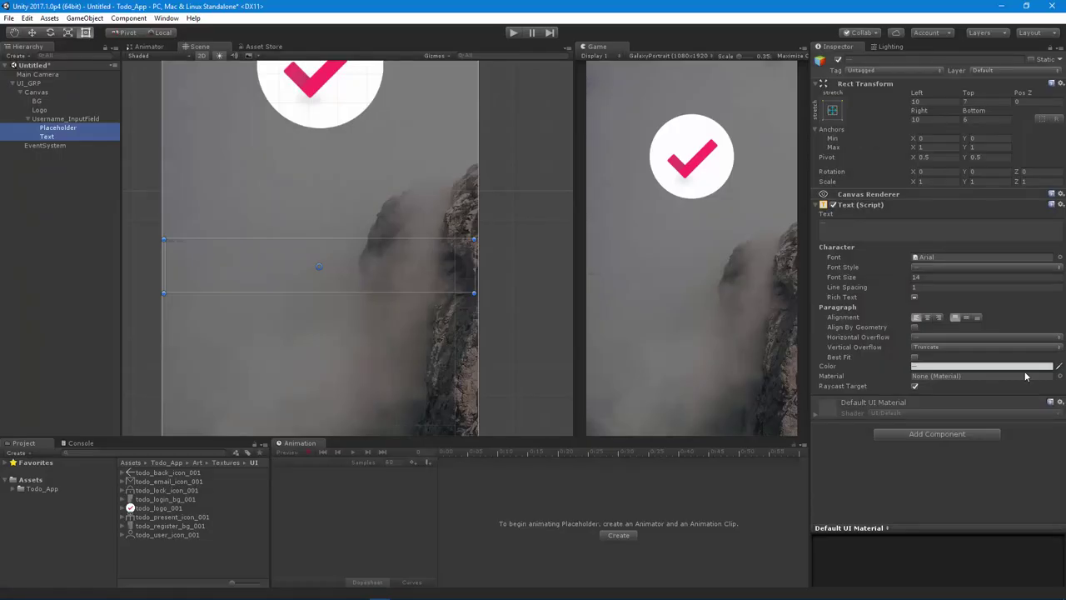
click(964, 317)
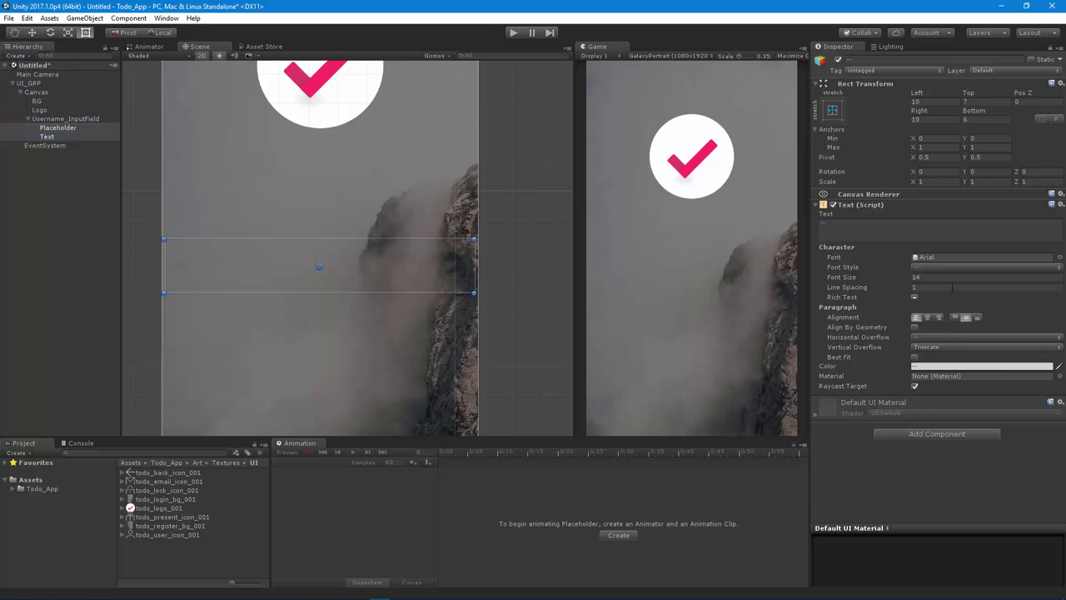
Set the font of Placeholder and Text to LATO-SEMIBOLD and the font size to 45.
click(1060, 256)
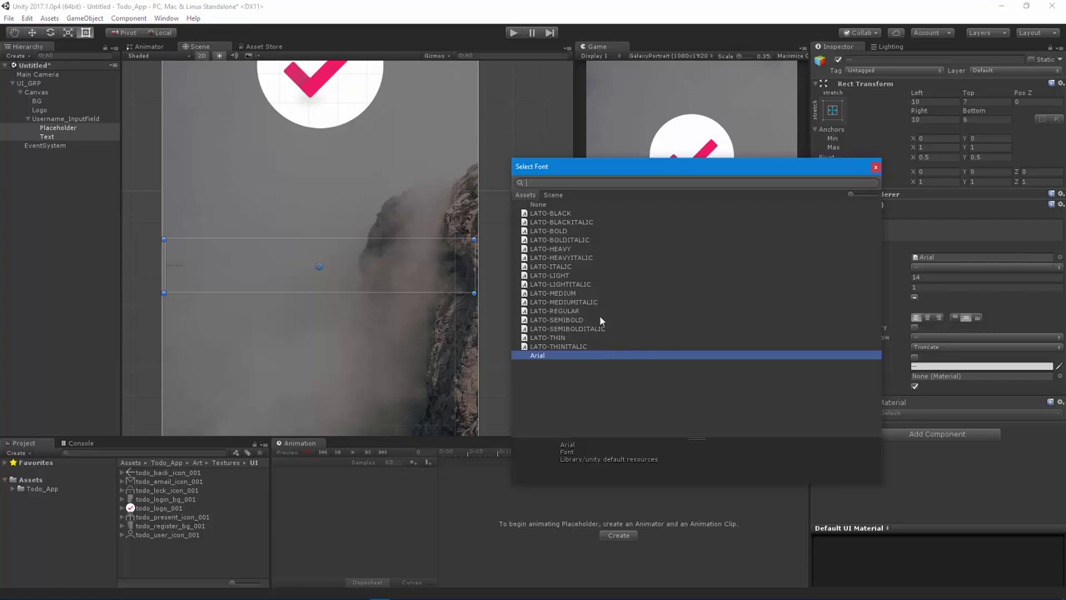
click(554, 320)
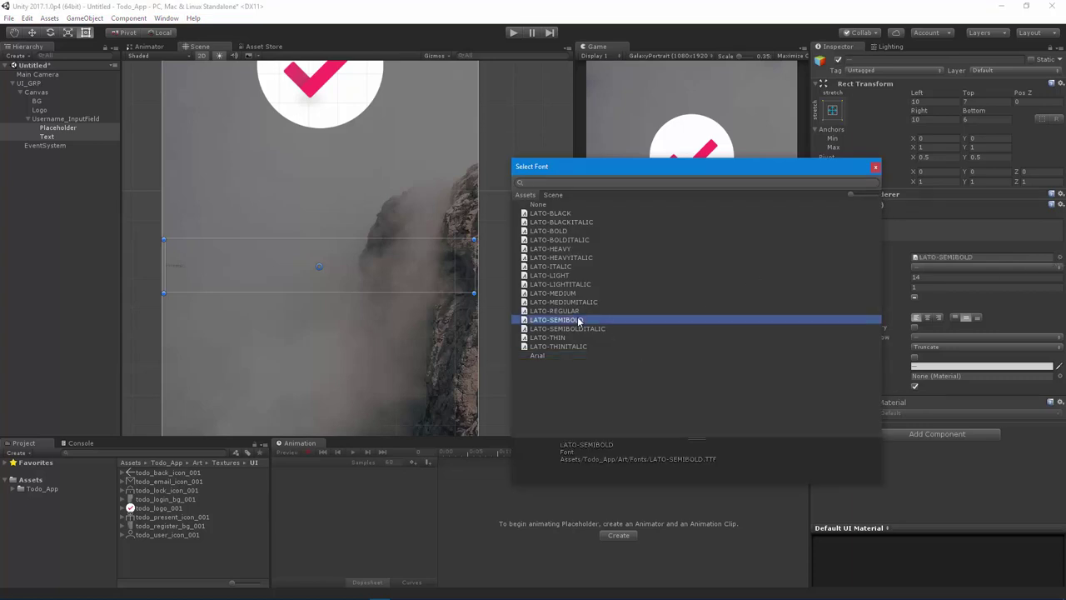
double_click(580, 320)
drag(860, 280, 877, 281)
Enter Username as the placeholder text, compare it with the Photoshop mockup, and set the font style to Normal in Unity.
click(869, 231)
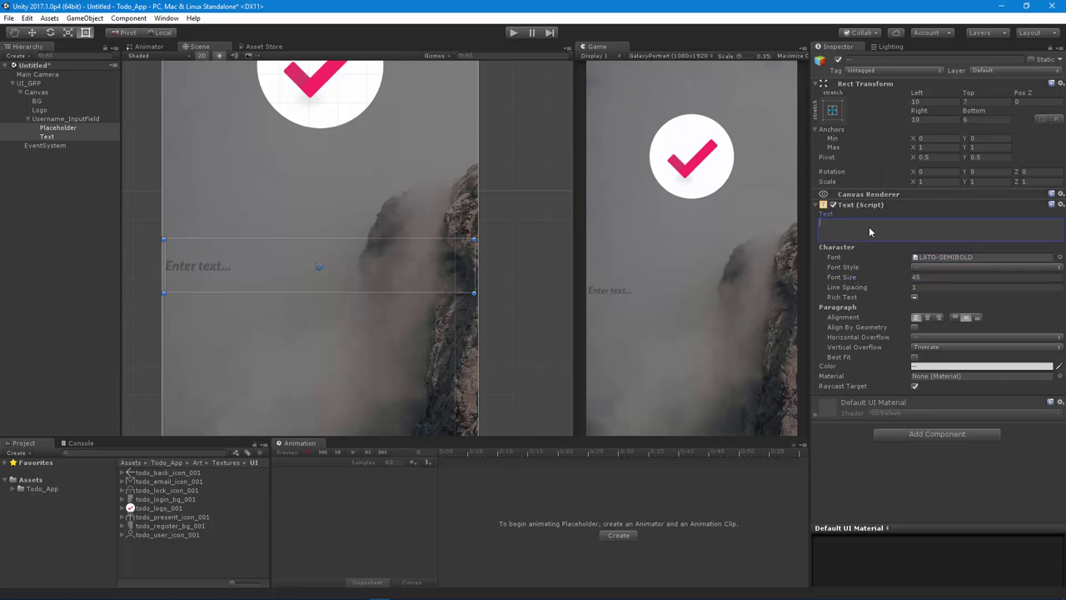
text(Username)
key(alt+Tab)
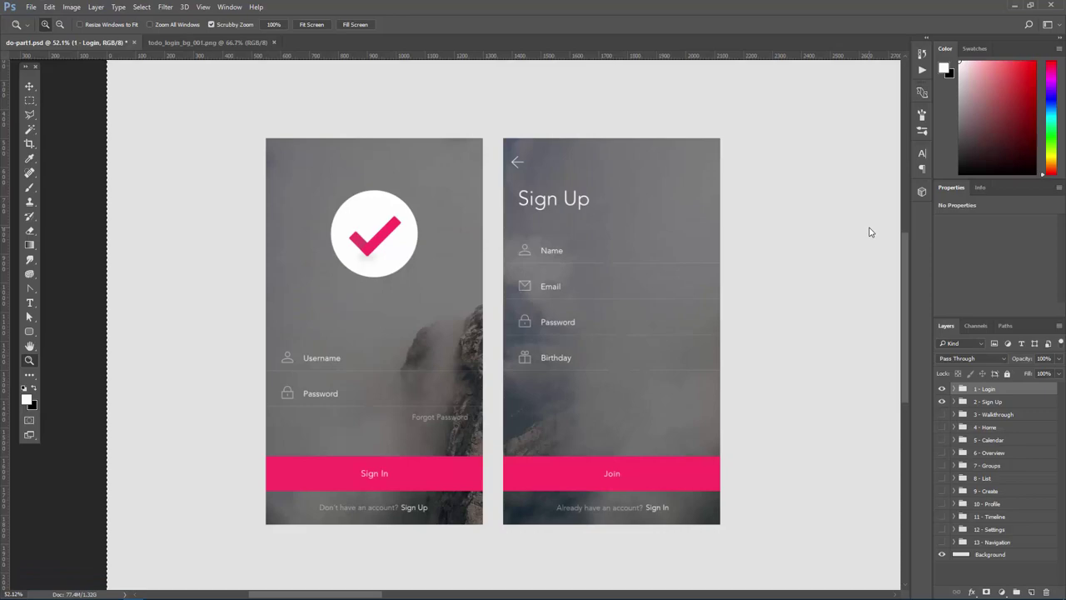
key(alt+Tab)
click(969, 267)
click(958, 278)
Inset the left edge of both text boxes to a Left value of about 161 and colour their text light grey EAEAEA.
scroll(307, 275, down, 2)
drag(167, 272, 215, 272)
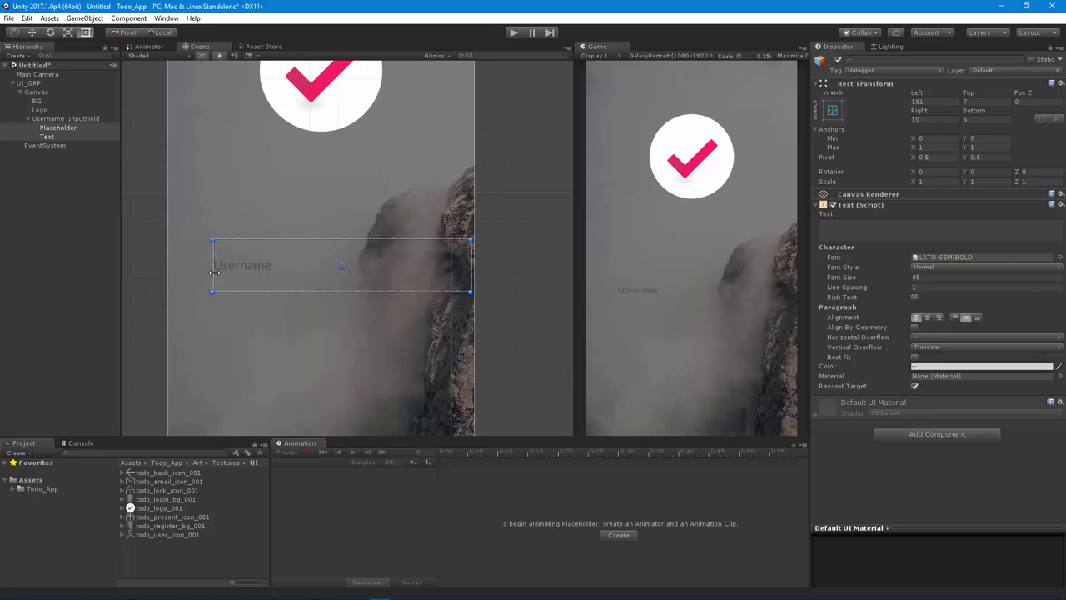
click(944, 366)
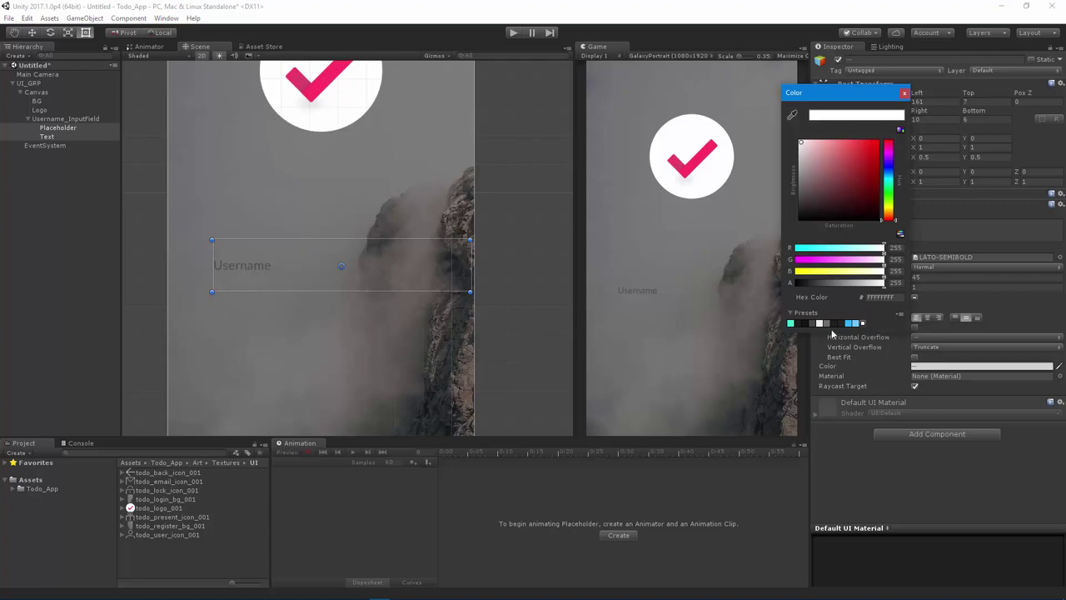
click(824, 324)
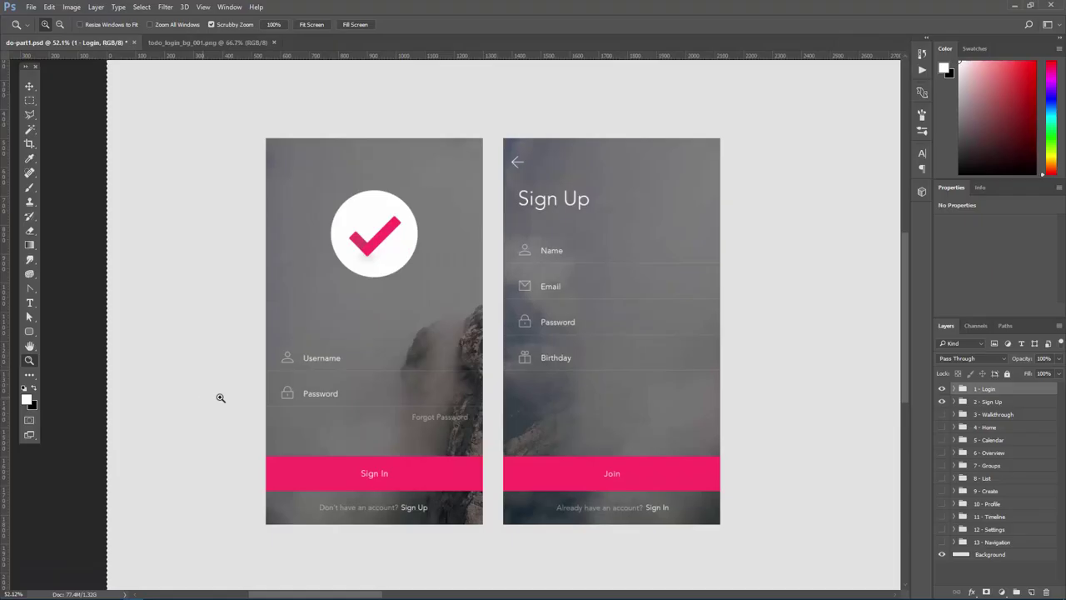
click(321, 367)
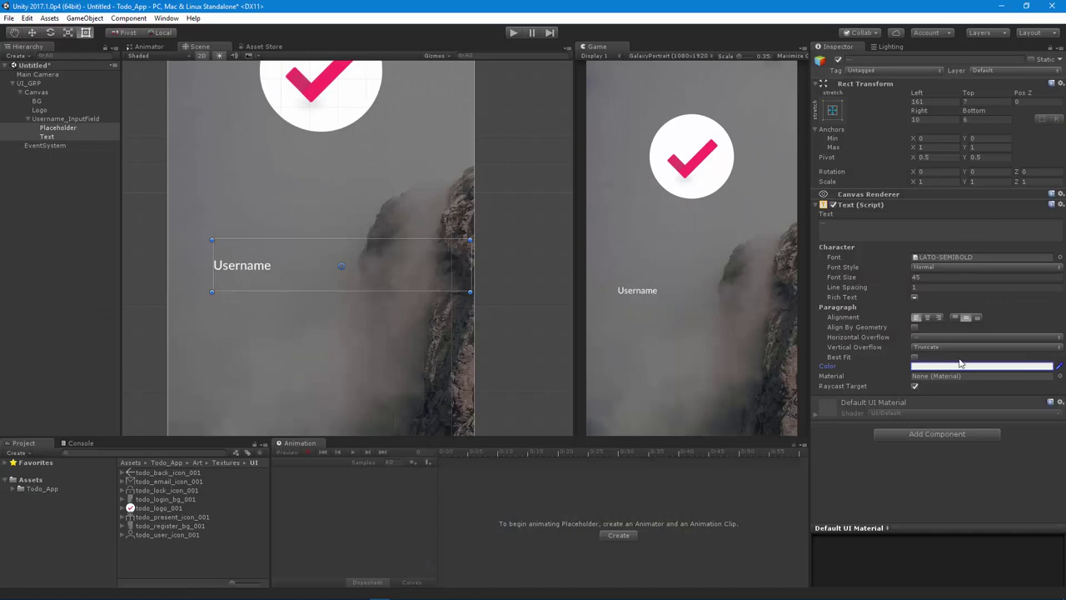
click(960, 365)
drag(802, 145, 797, 152)
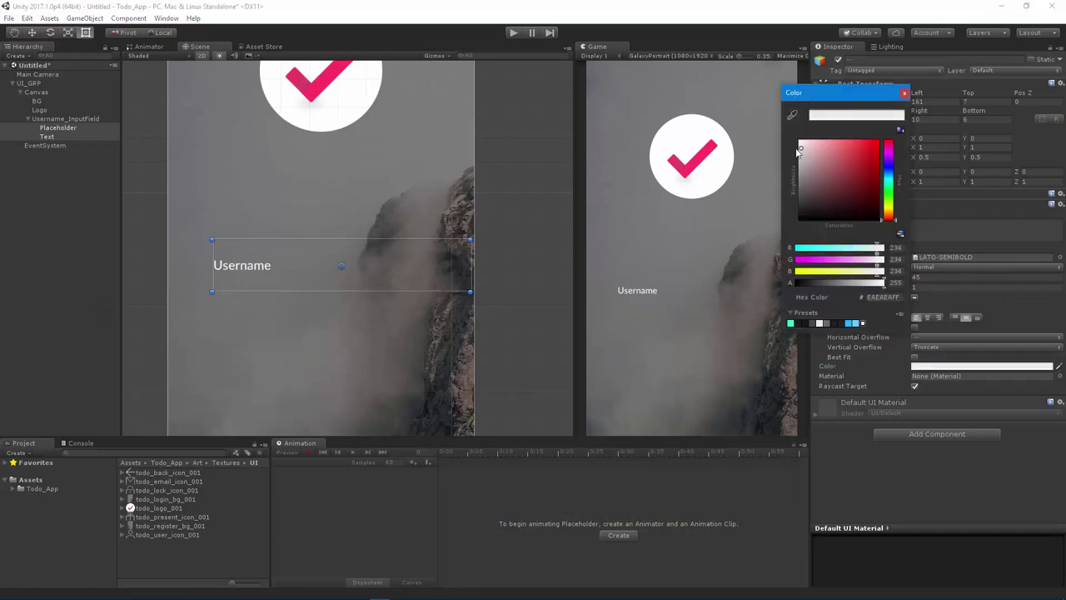
click(905, 93)
Reduce the height of Username_InputField symmetrically about its centre to about 134.6.
key(q)
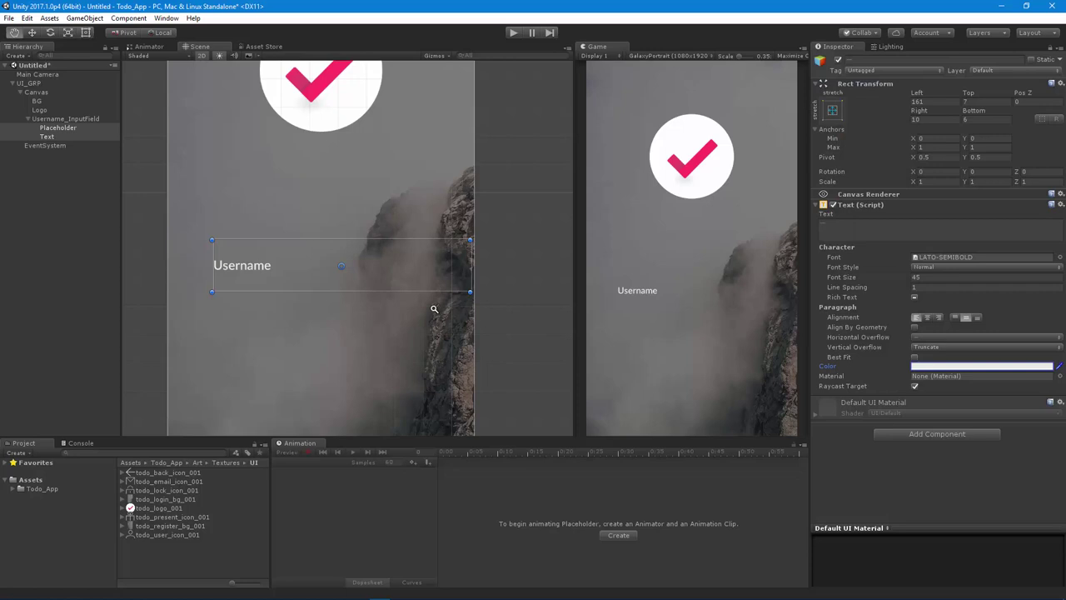
scroll(431, 309, down, 2)
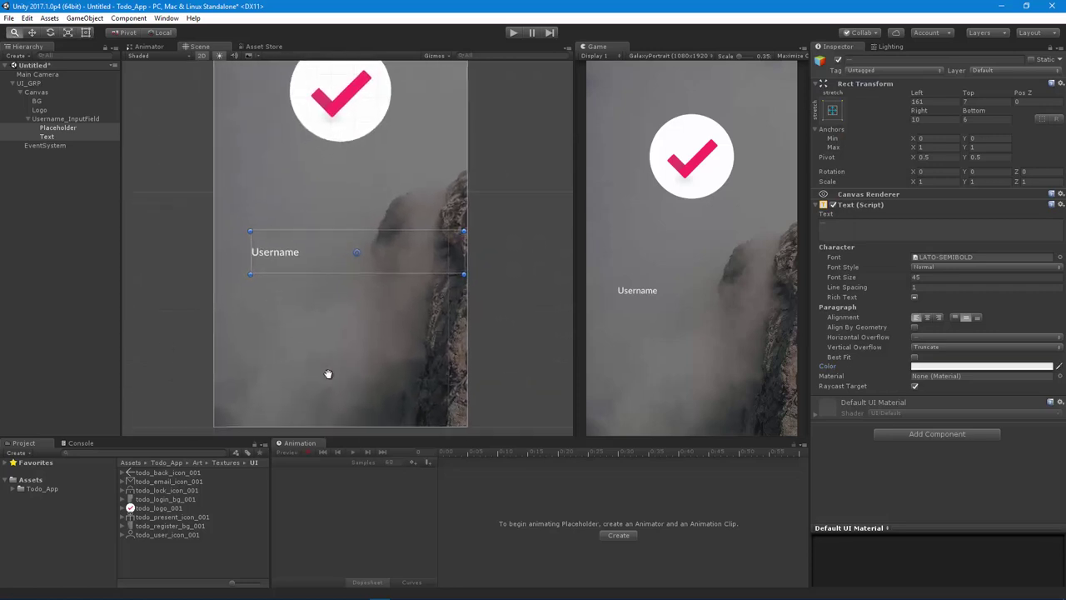
scroll(281, 343, up, 2)
key(t)
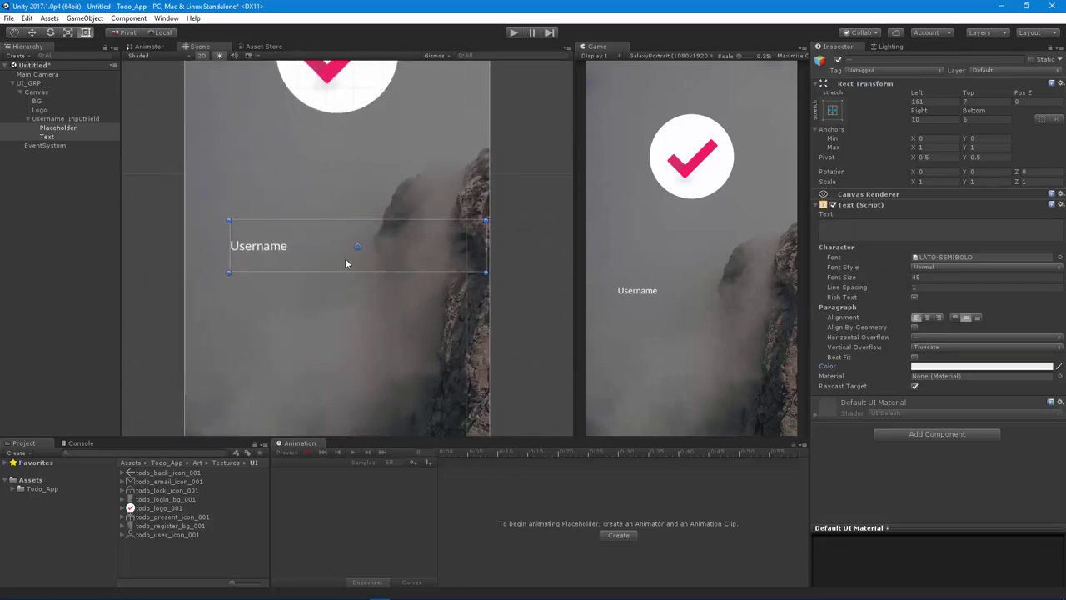
click(28, 118)
click(65, 119)
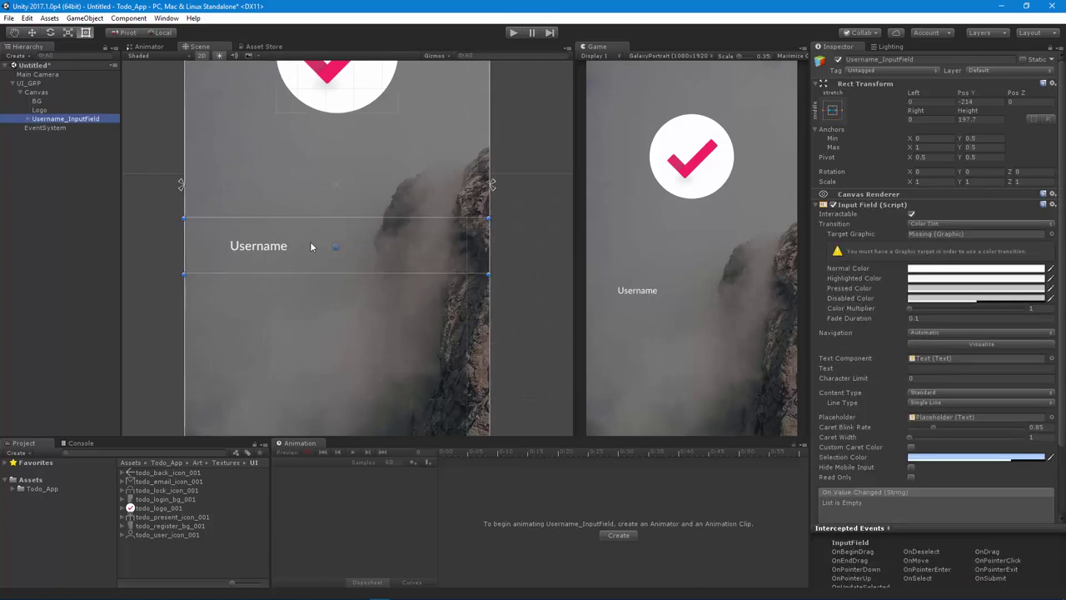
alt+drag(363, 218, 363, 225)
Check the mockup's username icon, then add a UI Image under Username_InputField with todo_user_icon_001 as its source image.
click(27, 119)
key(alt+Tab)
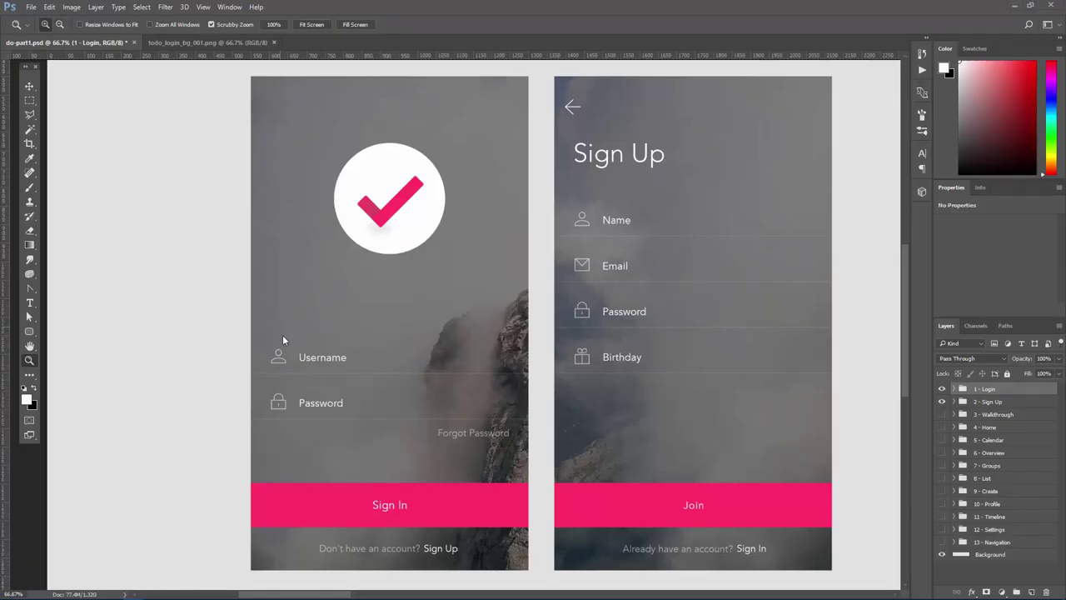
key(alt+Tab)
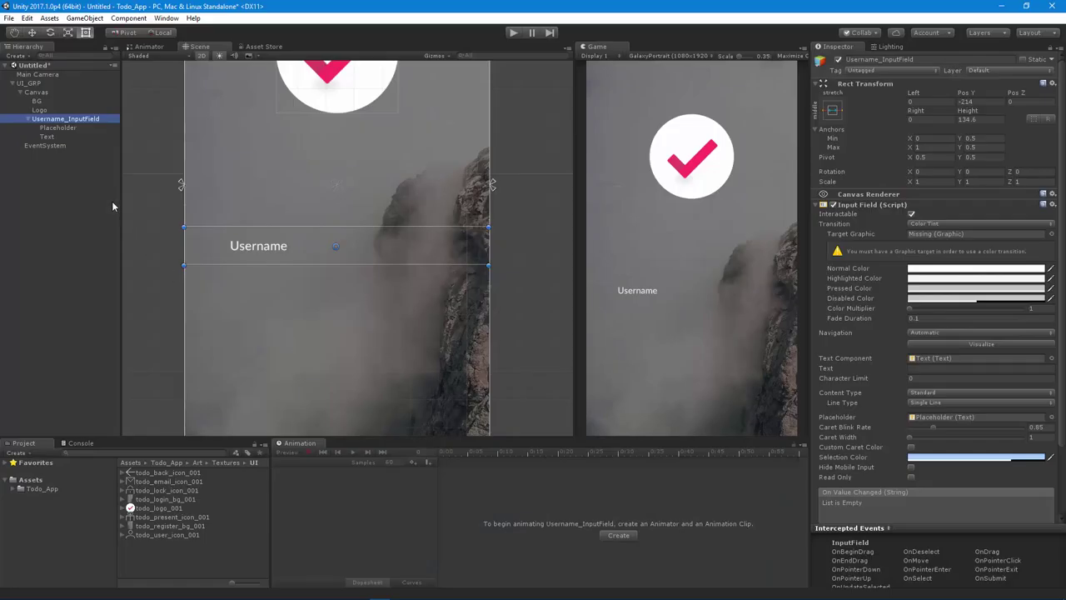
right_click(55, 122)
mouse_move(94, 296)
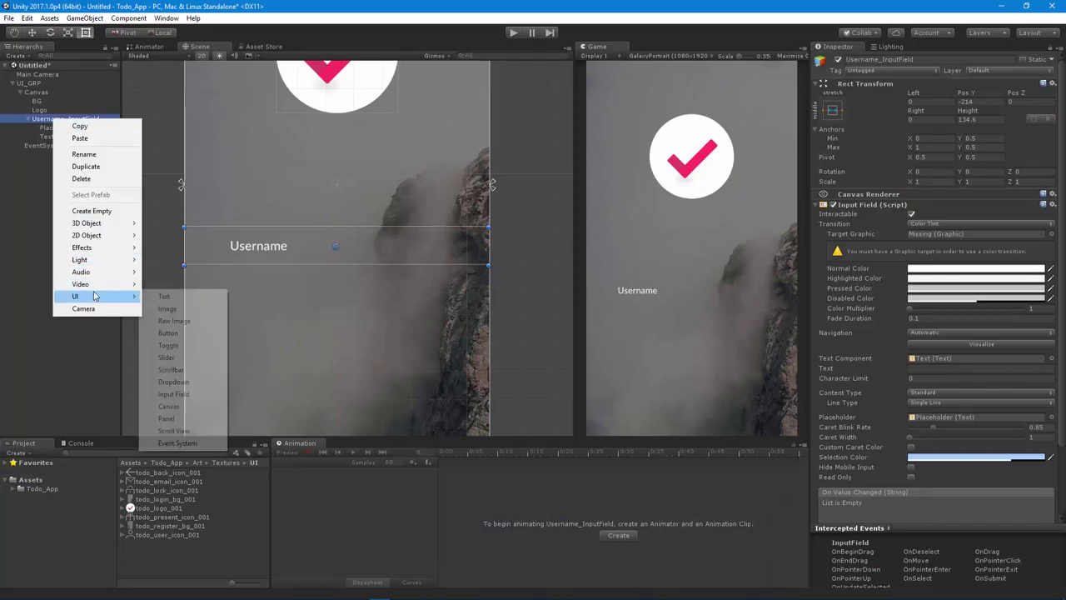
click(167, 308)
middle_drag(324, 300, 375, 302)
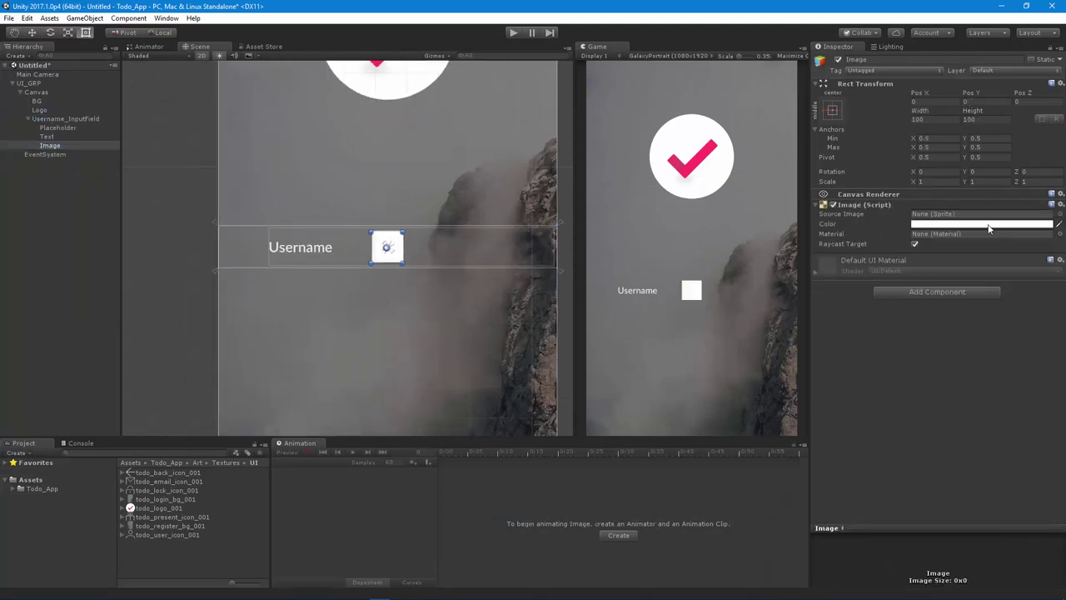
drag(171, 535, 942, 217)
Scale the user icon image down to about 51.8 by 51.8 and place it before the Username text at about Pos X -431.
scroll(247, 339, up, 5)
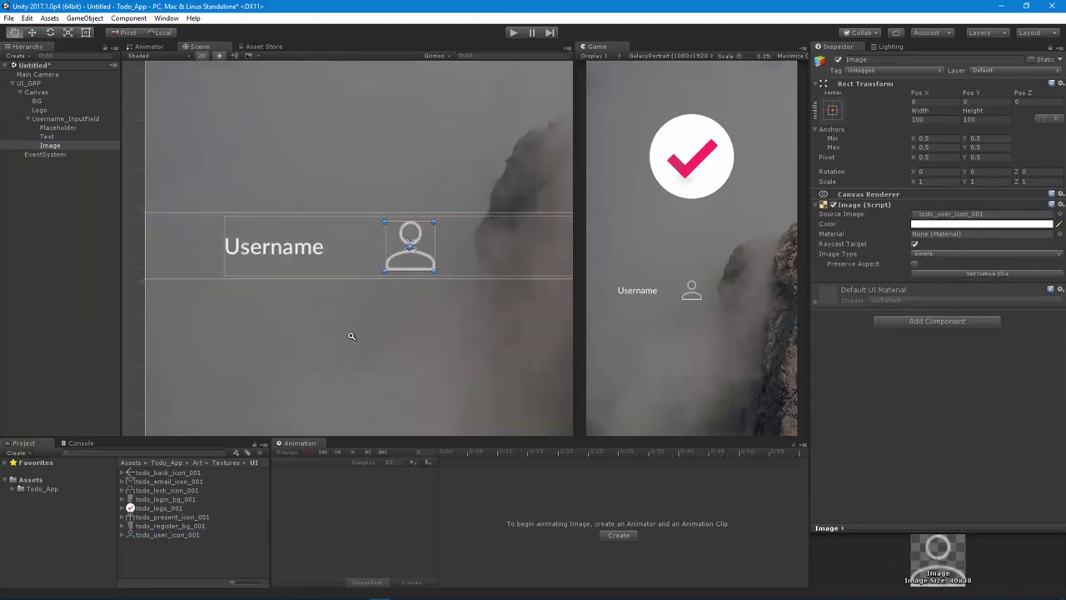
key(t)
drag(441, 270, 218, 259)
key(w)
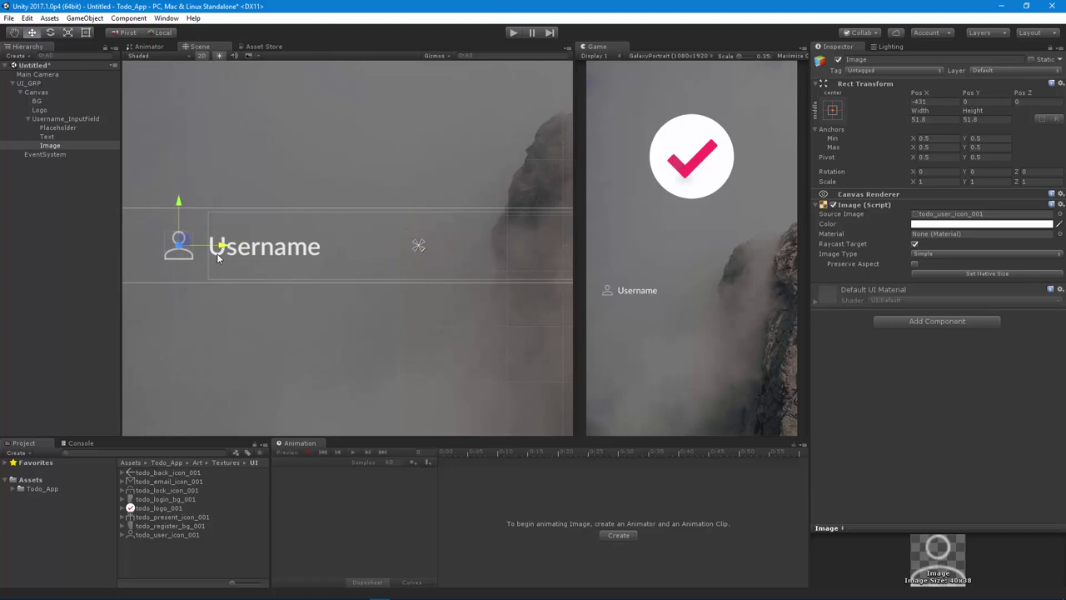
Shift the user icon image farther from the Username text, to about Pos X -449.
key(q)
scroll(178, 295, up, 3)
click(312, 312)
scroll(311, 312, down, 6)
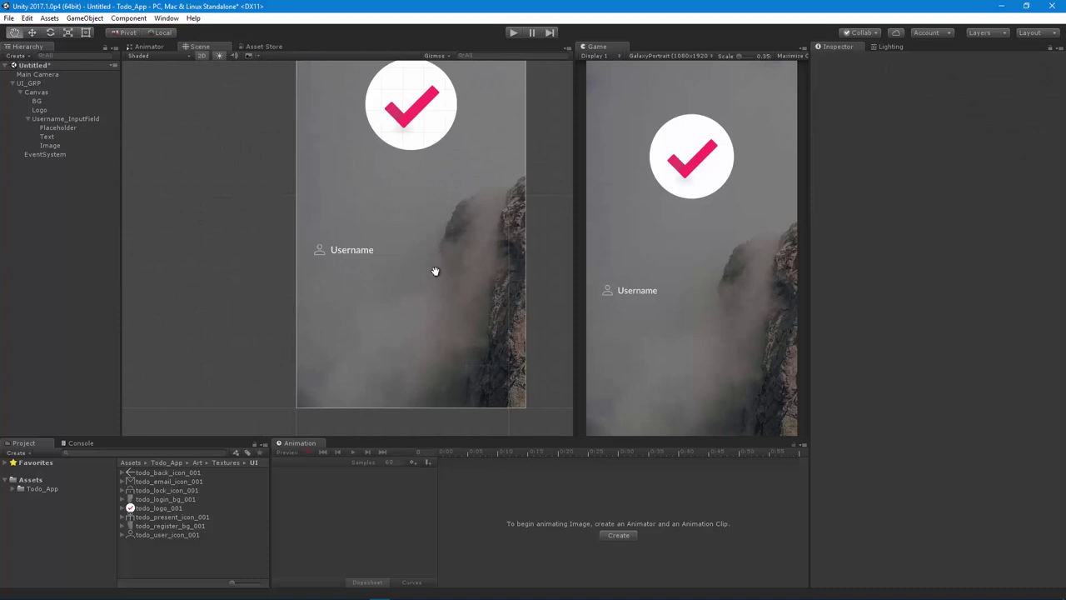
scroll(453, 241, up, 3)
key(w)
click(46, 146)
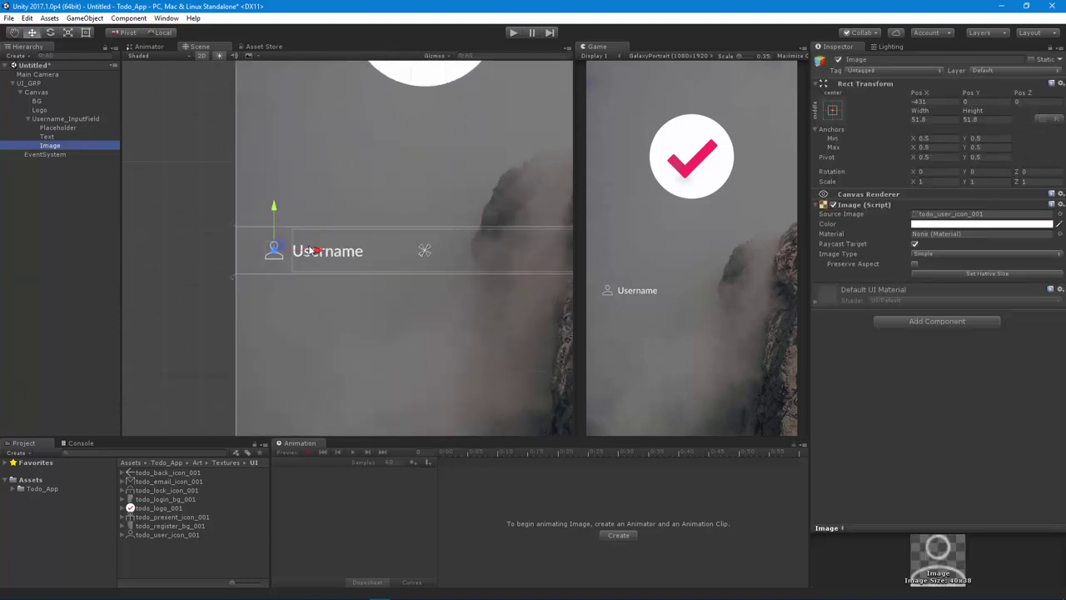
scroll(219, 267, down, 5)
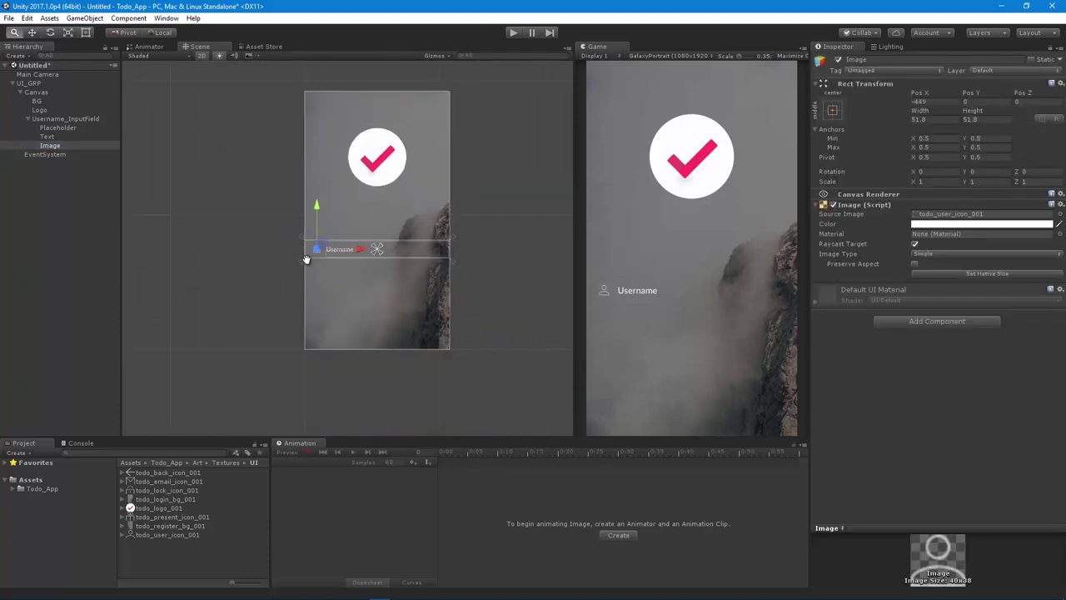
Set the V axis wrap mode of the todo_user_icon_001 texture to Clamp and apply the import settings.
click(276, 247)
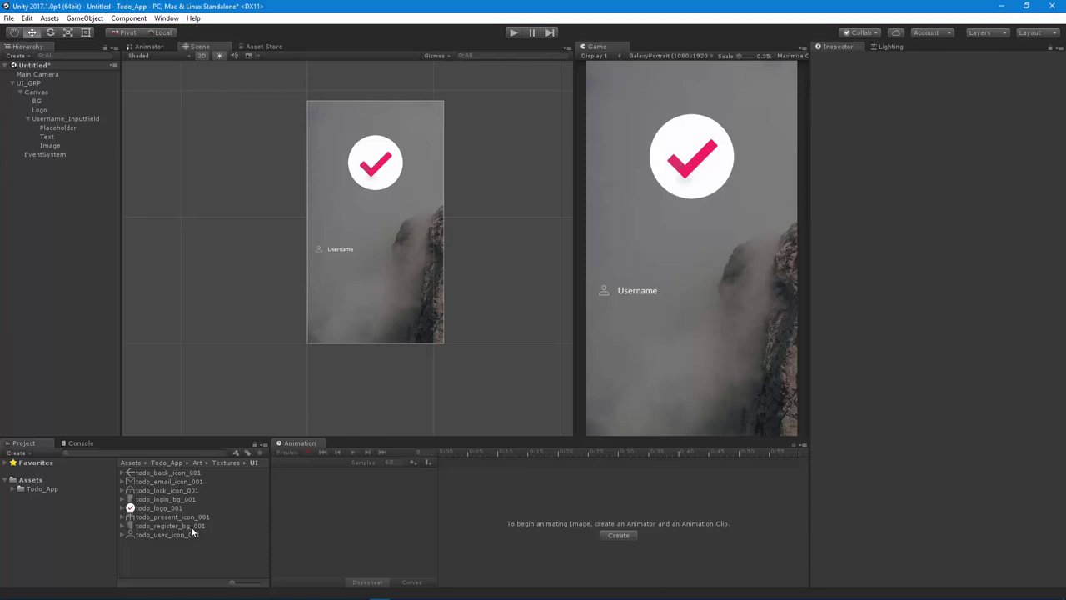
scroll(313, 246, up, 10)
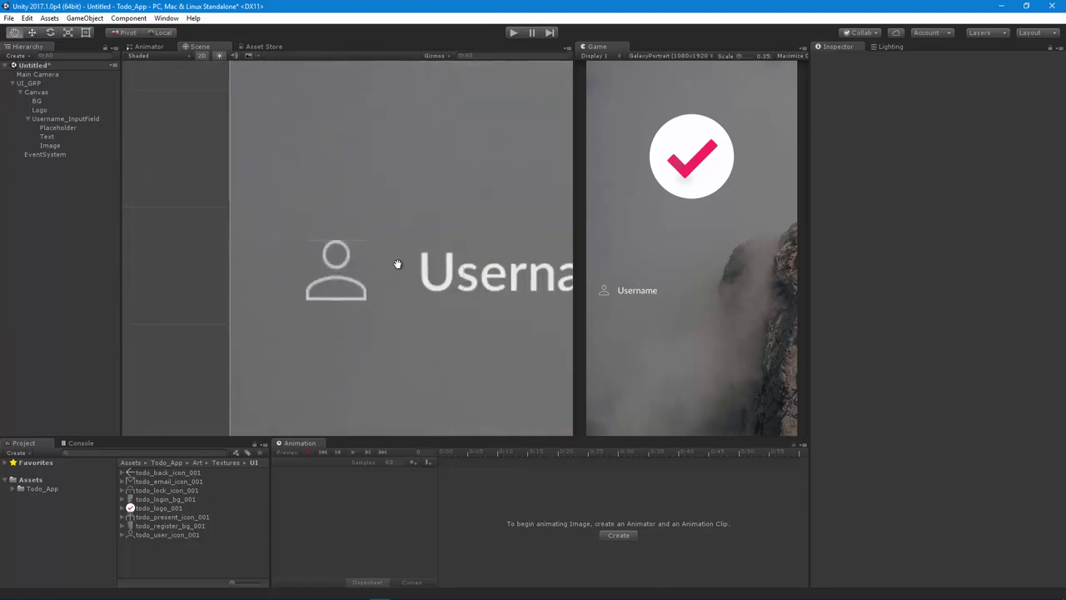
click(158, 535)
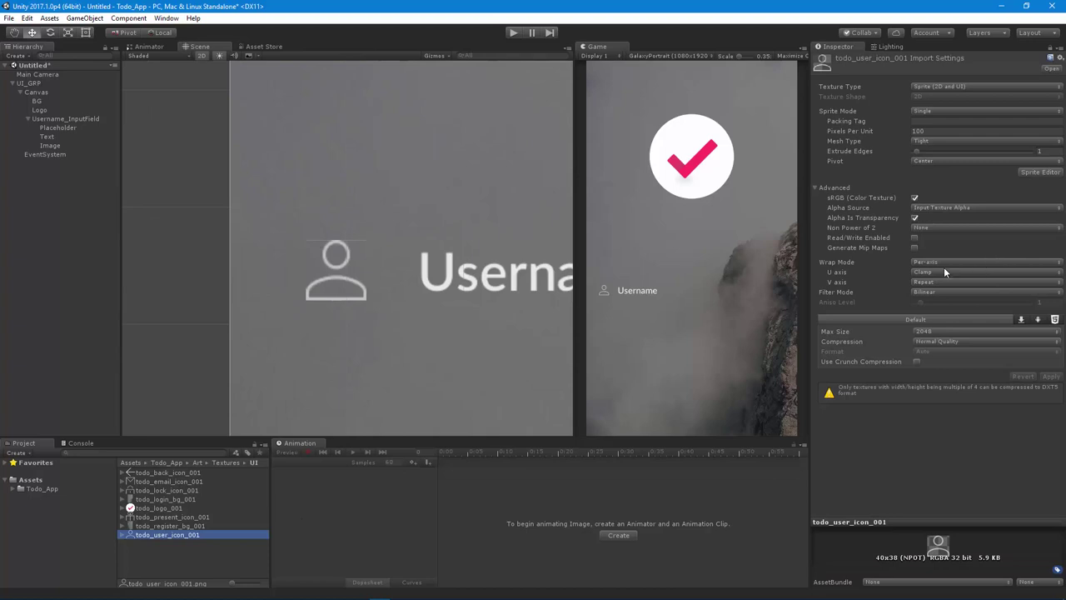
click(925, 282)
click(927, 305)
click(1051, 377)
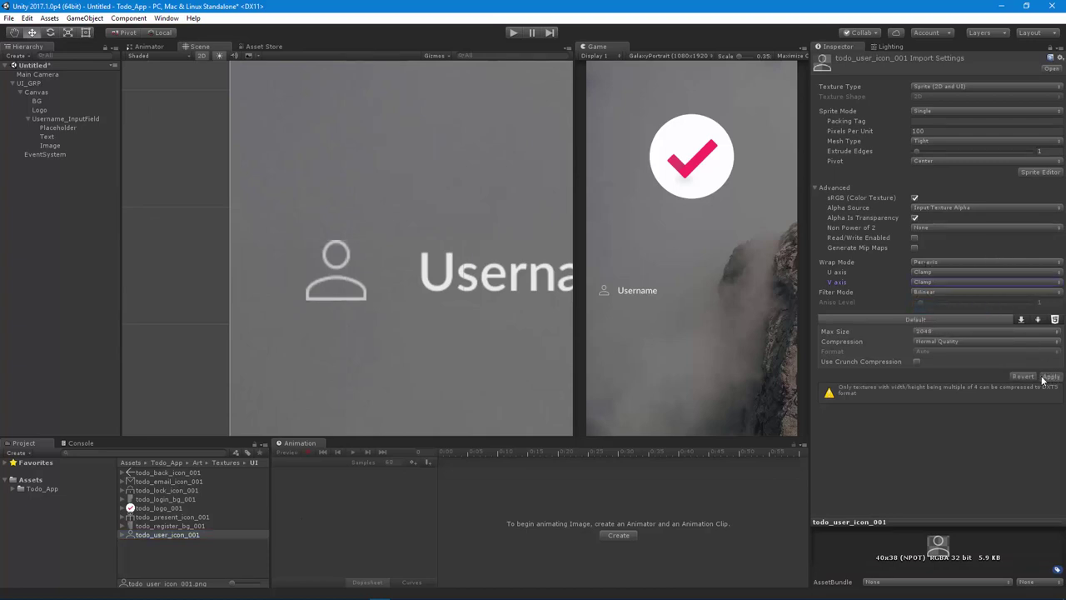
scroll(375, 256, down, 10)
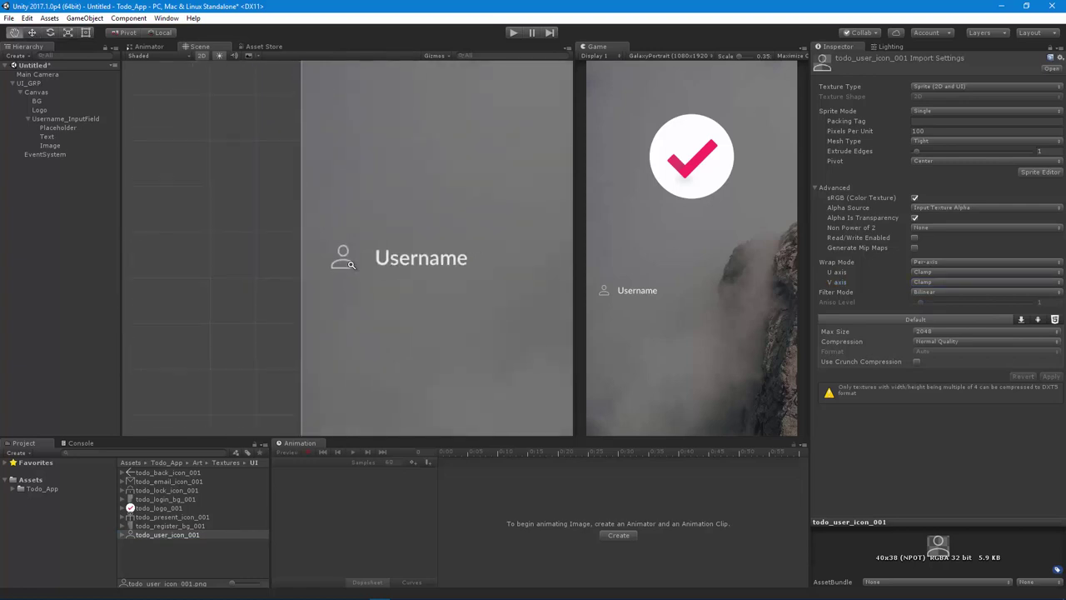
drag(321, 238, 241, 234)
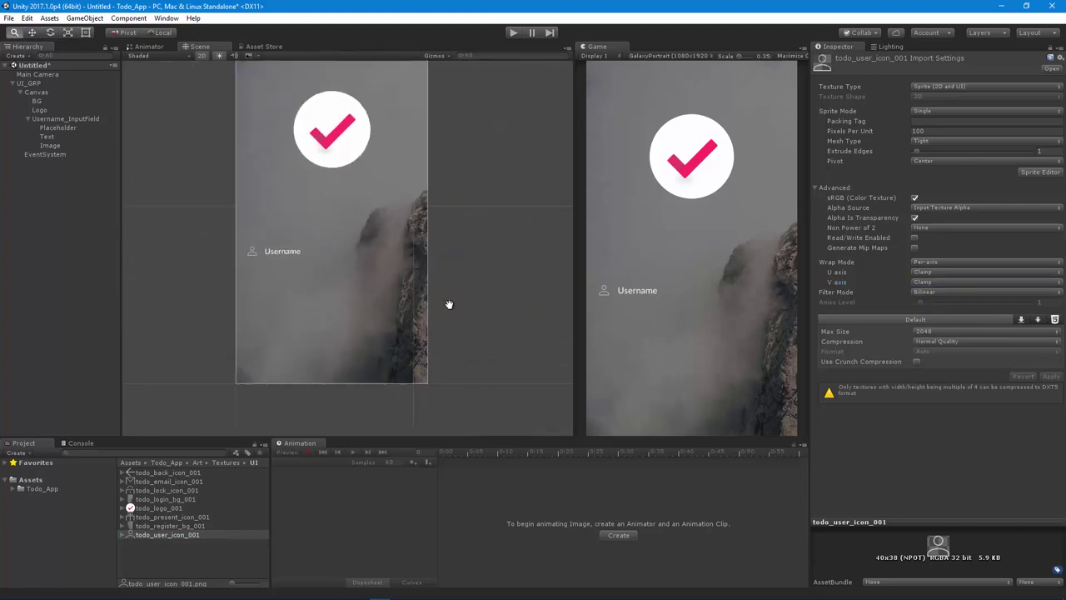
Rename the user icon image under Username_InputField as Icon.
scroll(375, 275, up, 3)
click(66, 145)
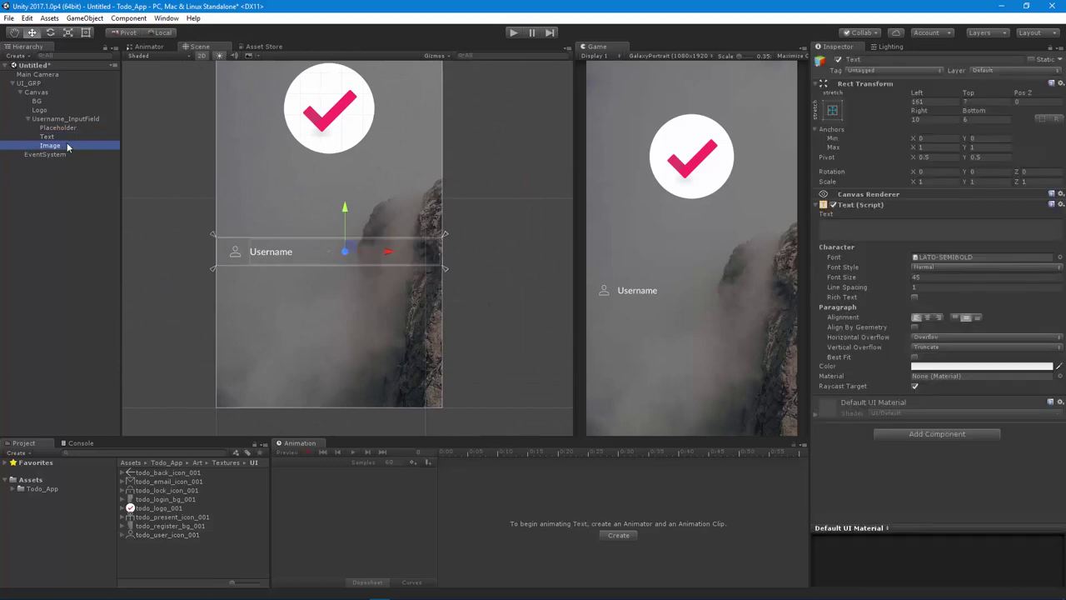
key(F2)
text(Icon)
key(Return)
scroll(327, 302, up, 1)
middle_drag(327, 302, 389, 306)
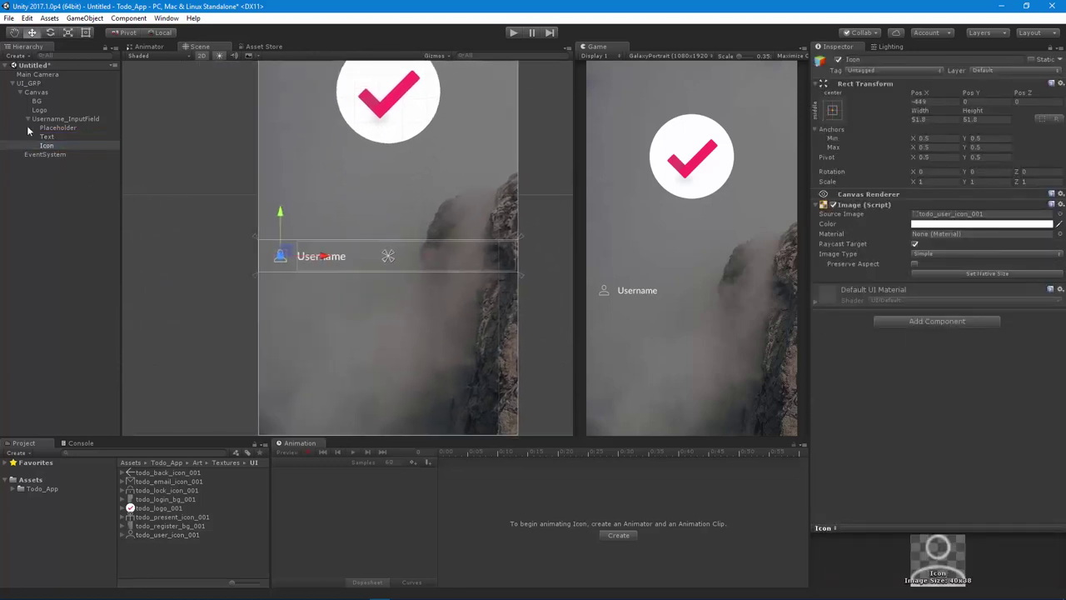
Check the mockup's line beneath the username field, then add a UI Panel under Username_InputField.
key(alt+Tab)
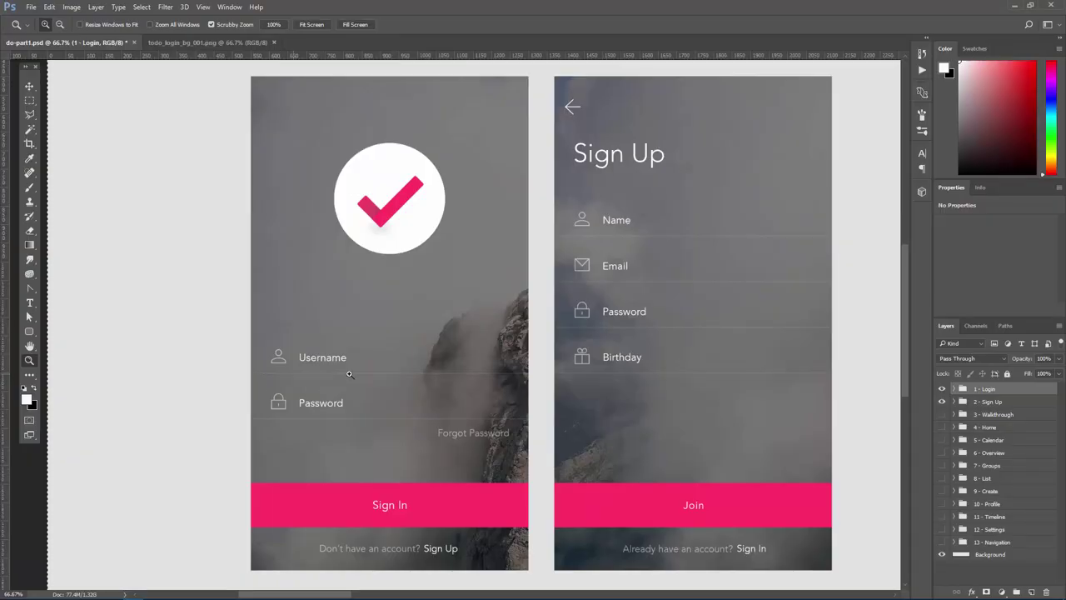
key(alt+Tab)
right_click(52, 118)
mouse_move(104, 297)
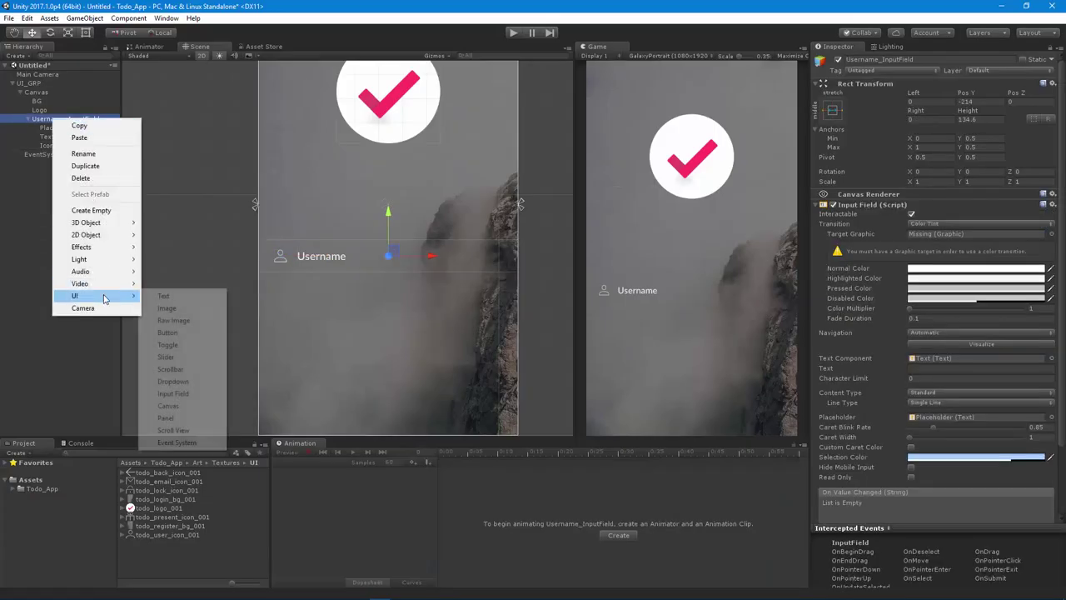
click(171, 418)
Flatten the panel into a thin strip about 6.4 high along the lower edge of Username_InputField.
scroll(453, 314, up, 5)
key(w)
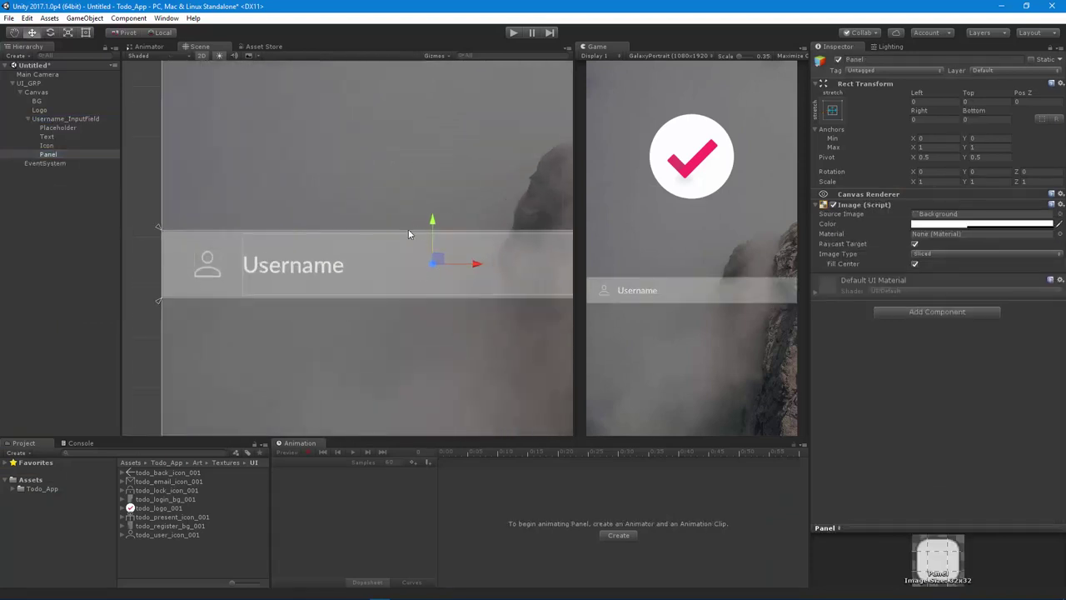
middle_drag(406, 262, 375, 255)
key(t)
drag(351, 223, 347, 290)
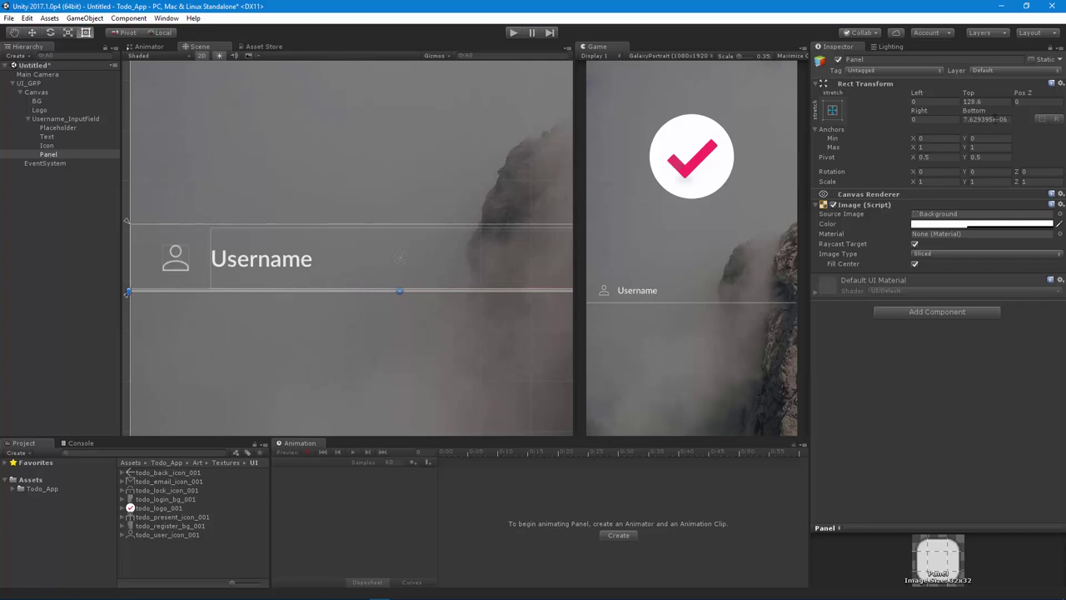
Anchor the panel to the bottom edge of Username_InputField with horizontal stretch, setting its pivot and position there too.
click(831, 113)
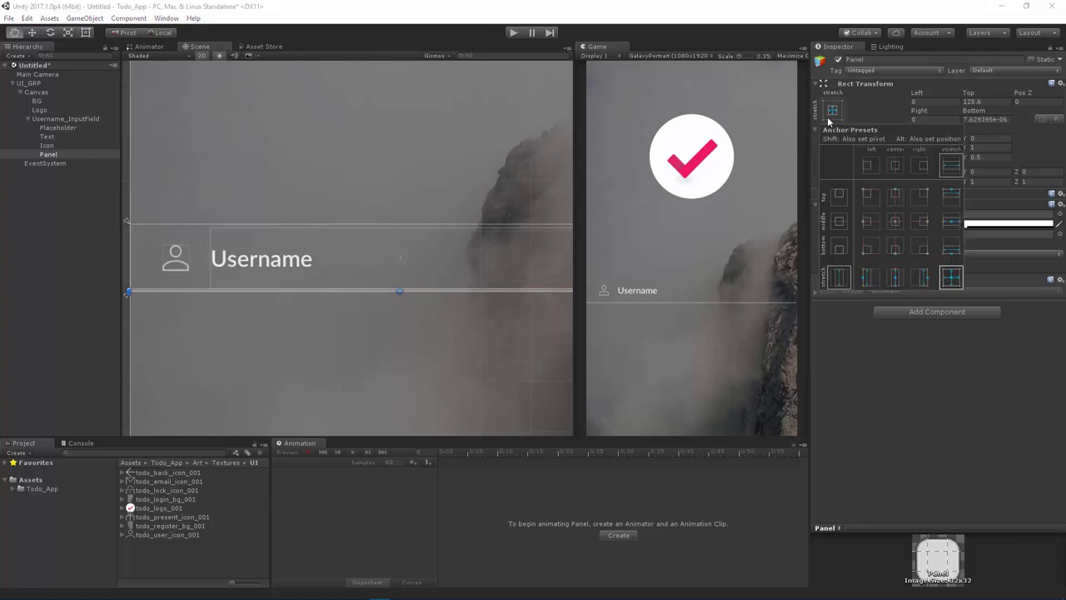
click(896, 247)
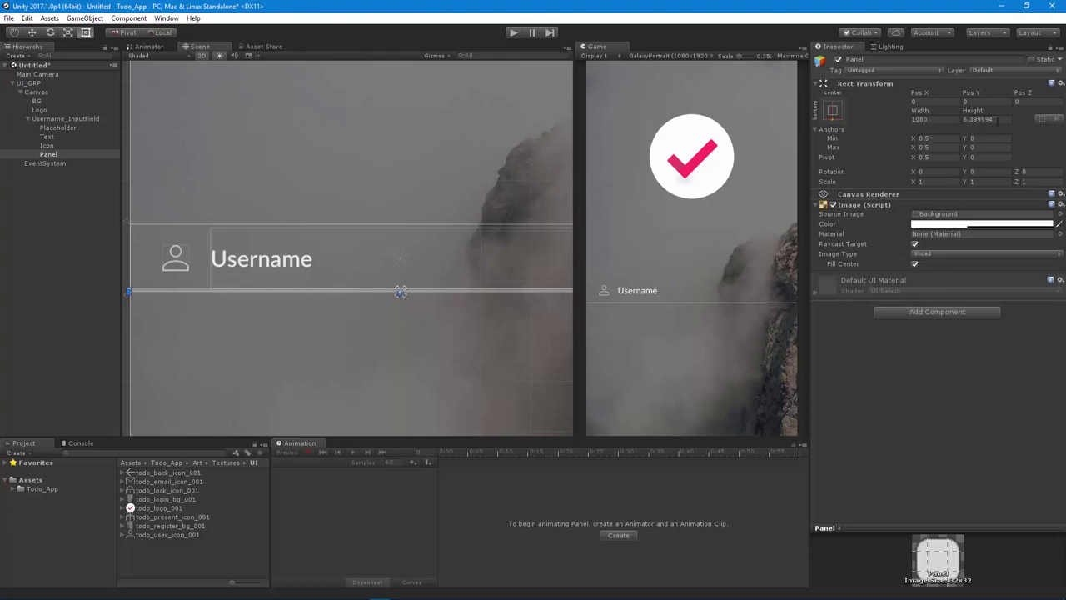
click(829, 113)
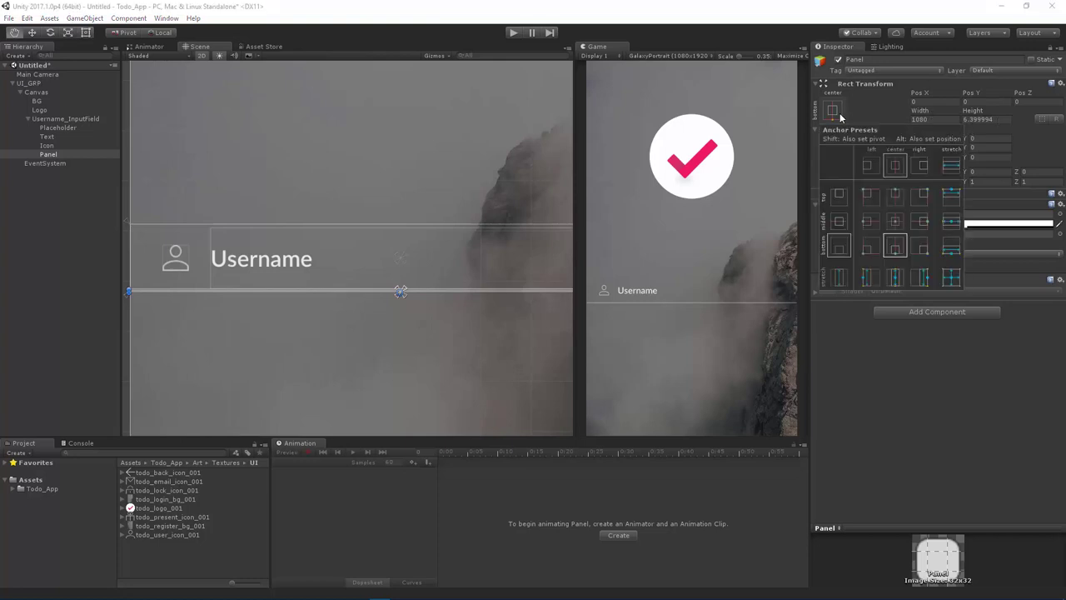
click(952, 248)
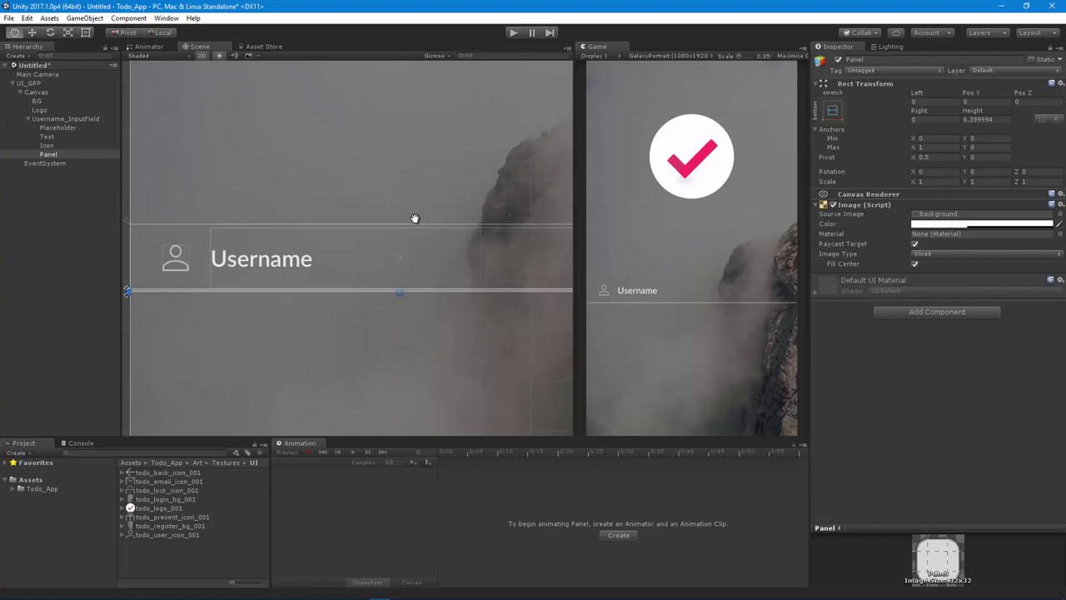
Try heights of 2 and 4 for the panel line and reduce its color's alpha.
key(t)
click(1006, 120)
text(2)
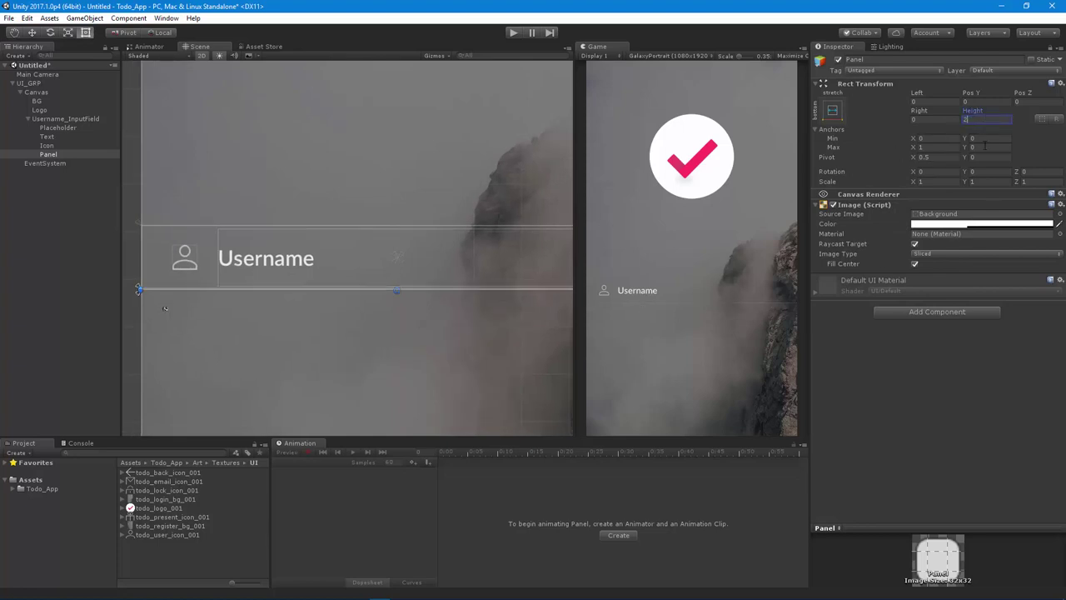
text(4)
click(976, 224)
drag(828, 284, 820, 285)
click(905, 93)
Try a panel height of 6, compare the line with the mockup, and set the height to 5.
click(979, 120)
text(6)
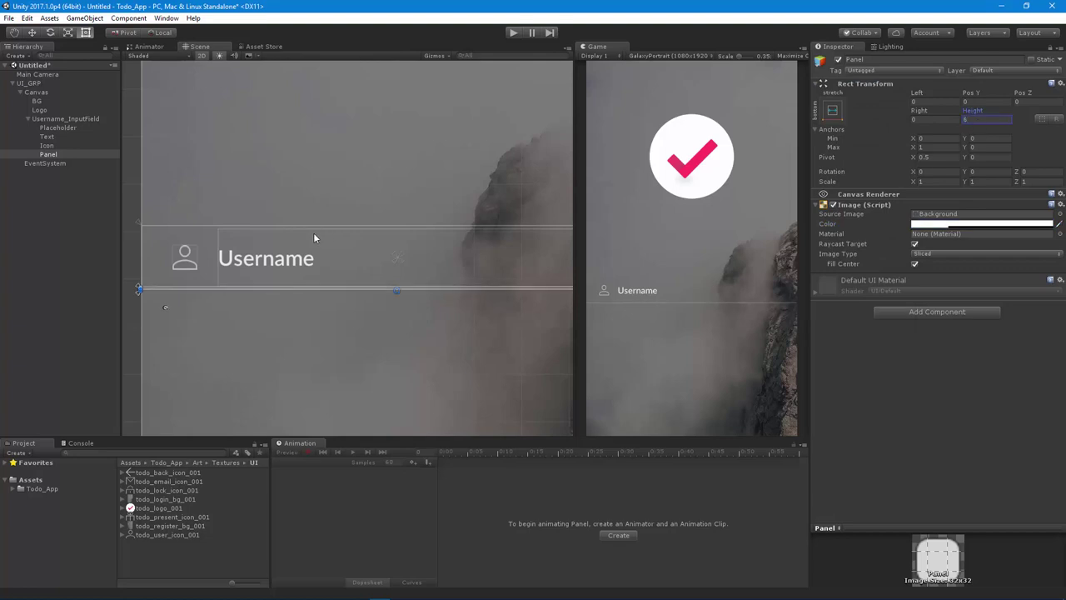
key(alt+Tab)
key(alt+Tab)
text(5)
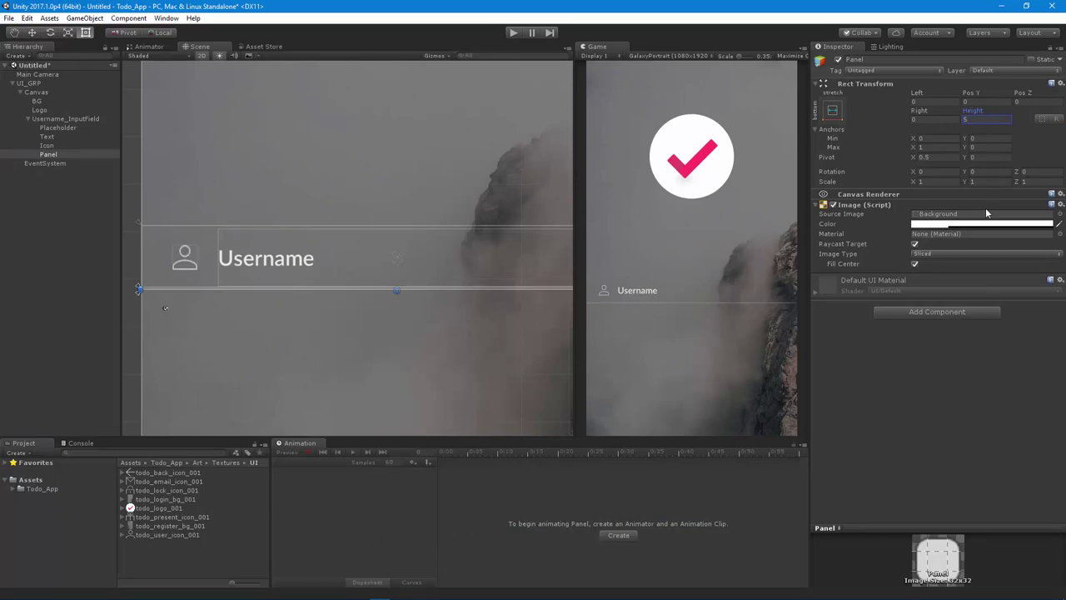
Lower the alpha of the panel line's white color further, to about 50.
click(983, 223)
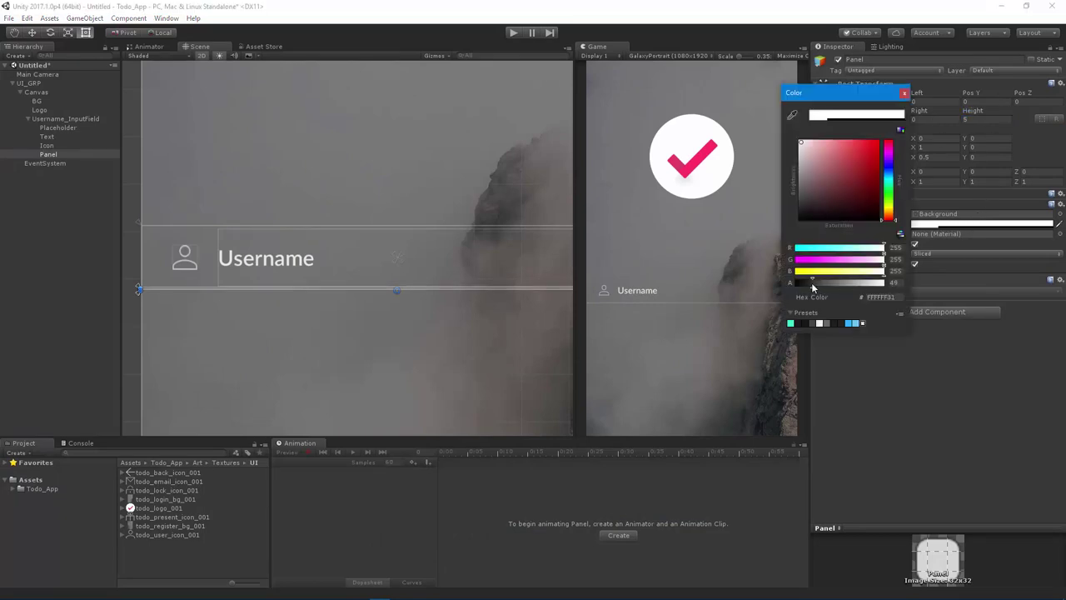
click(904, 93)
key(q)
scroll(296, 234, down, 5)
scroll(296, 234, down, 2)
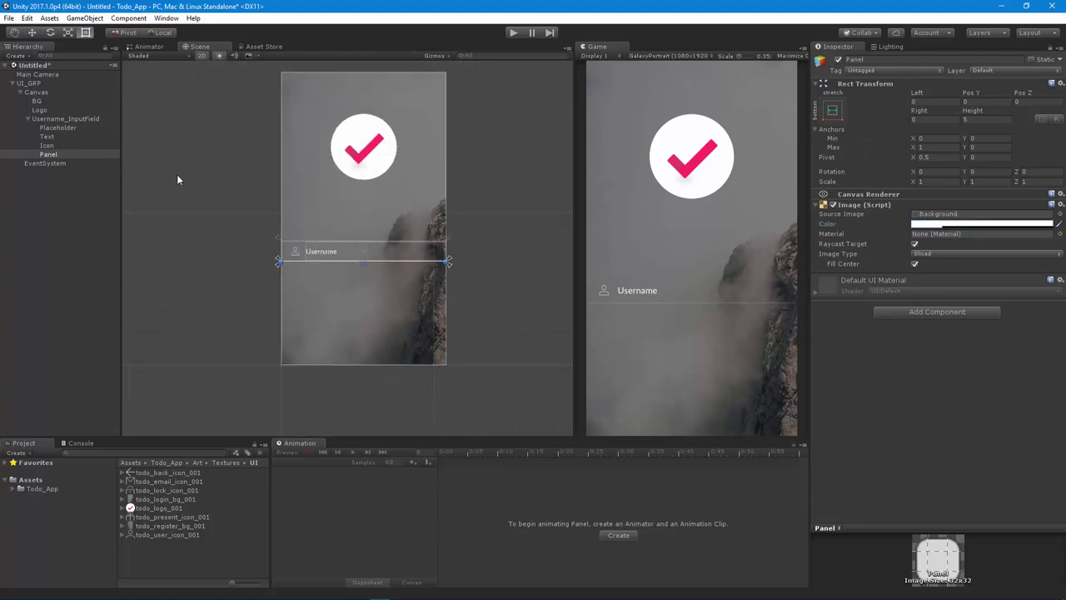
Duplicate Username_InputField and move the copy below the original, to about Pos Y -386.
click(26, 118)
click(49, 118)
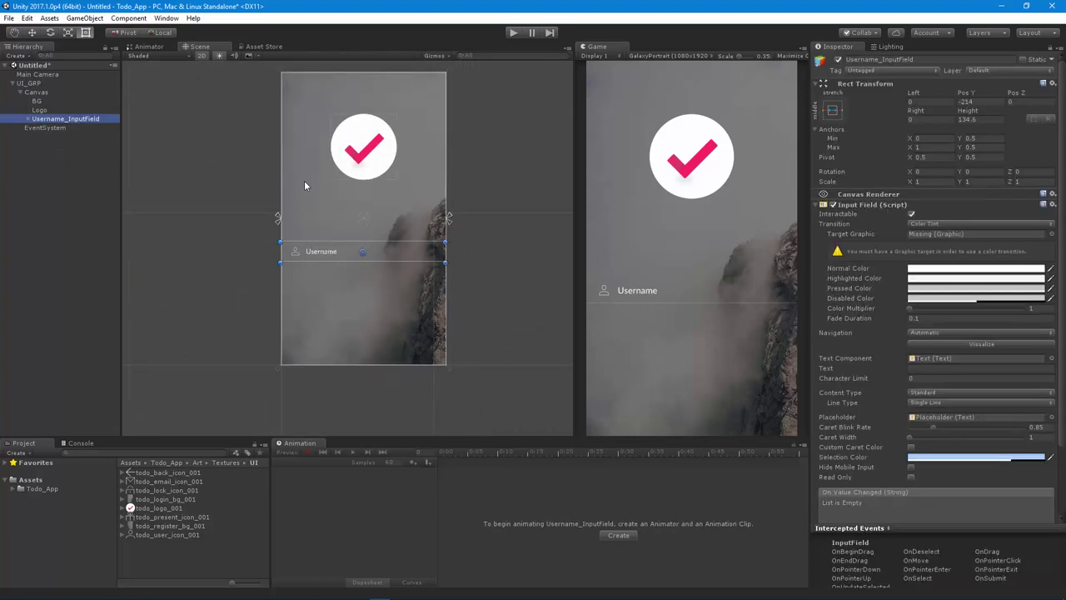
key(ctrl+d)
scroll(385, 231, up, 4)
key(w)
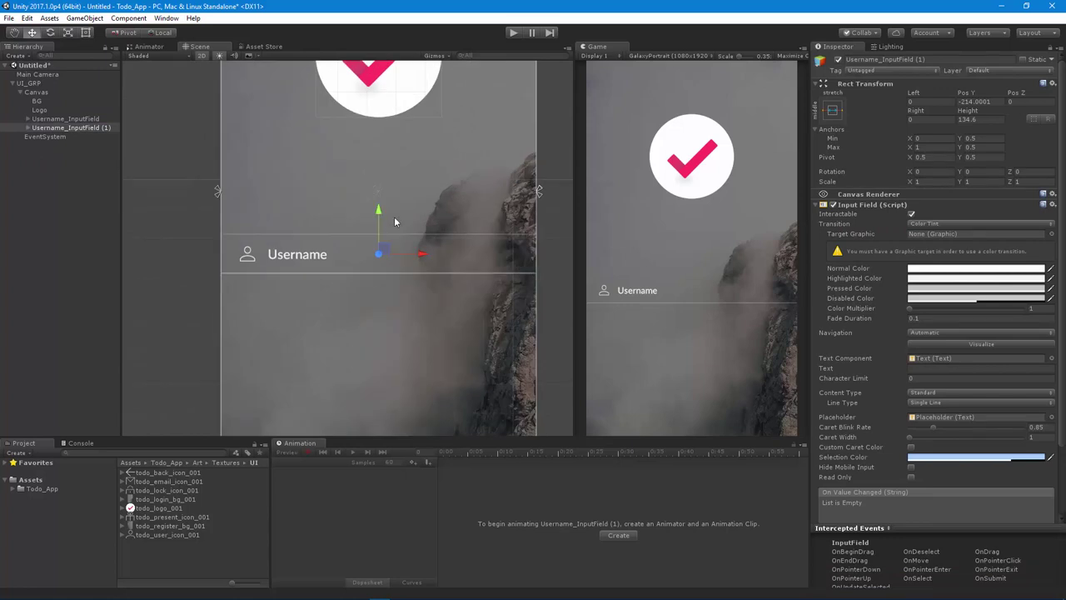
drag(379, 213, 380, 261)
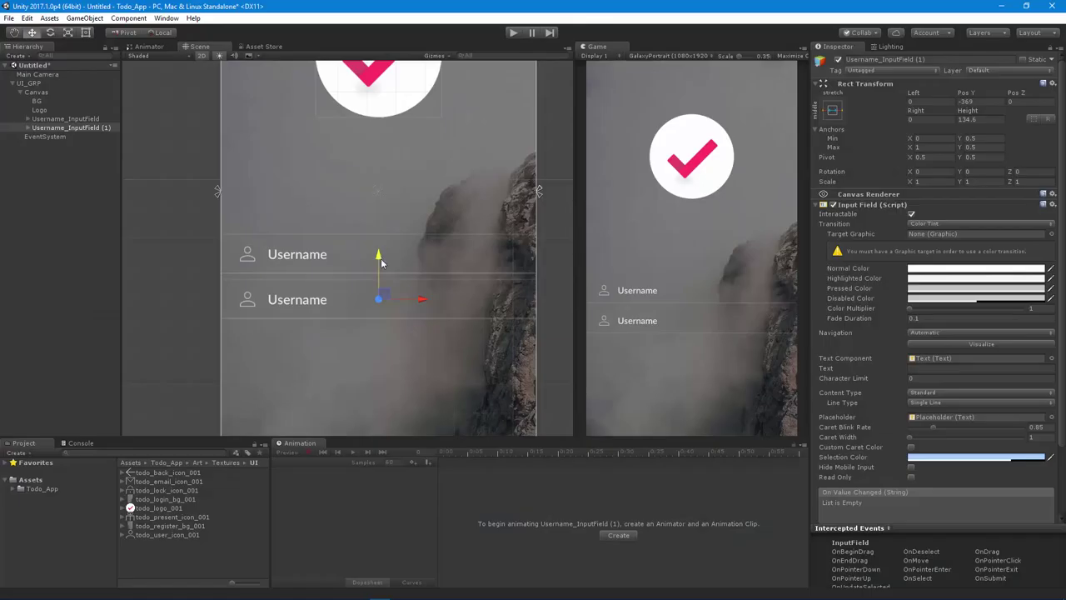
drag(379, 258, 379, 261)
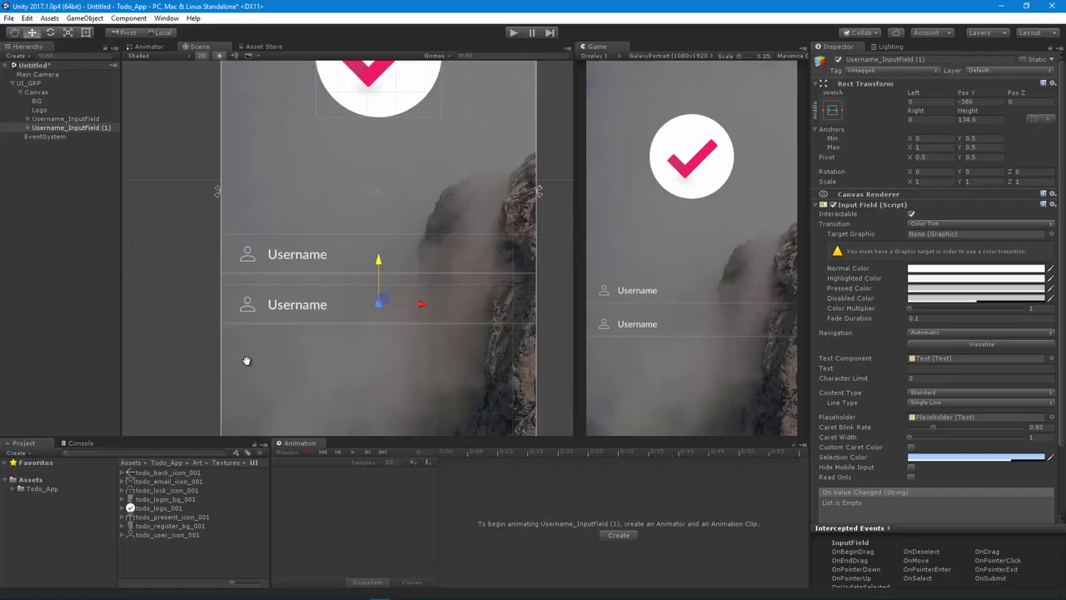
Rename the duplicated input field as Password_InputField.
scroll(247, 360, down, 2)
click(109, 129)
click(109, 129)
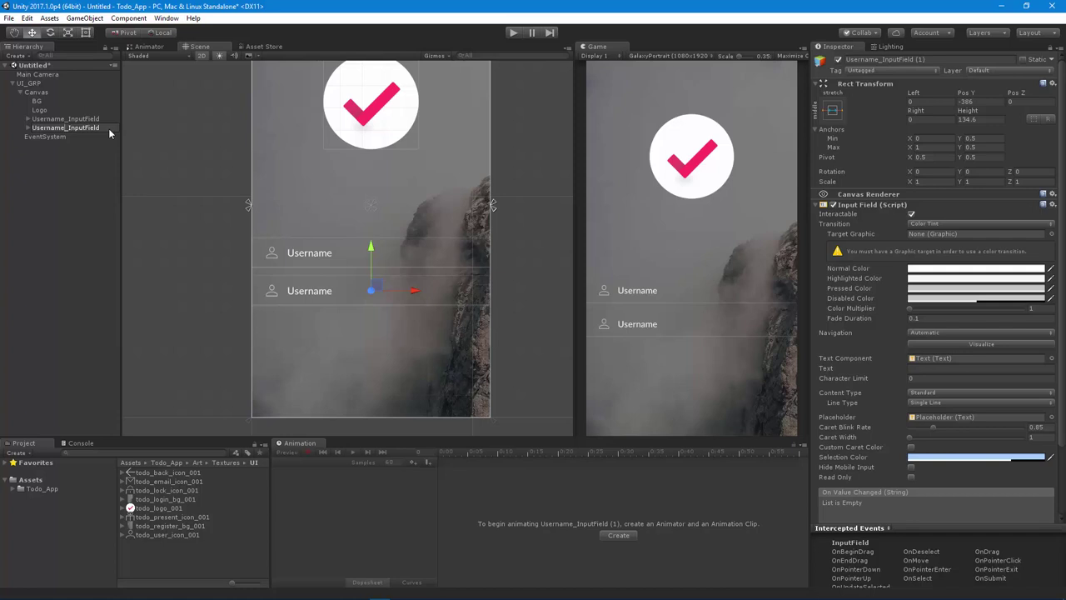
key(Home)
key(ctrl+shift+Right)
text(Pl)
text(assword)
key(Return)
Replace the source image of Password_InputField's Icon with todo_lock_icon_001.
key(Right)
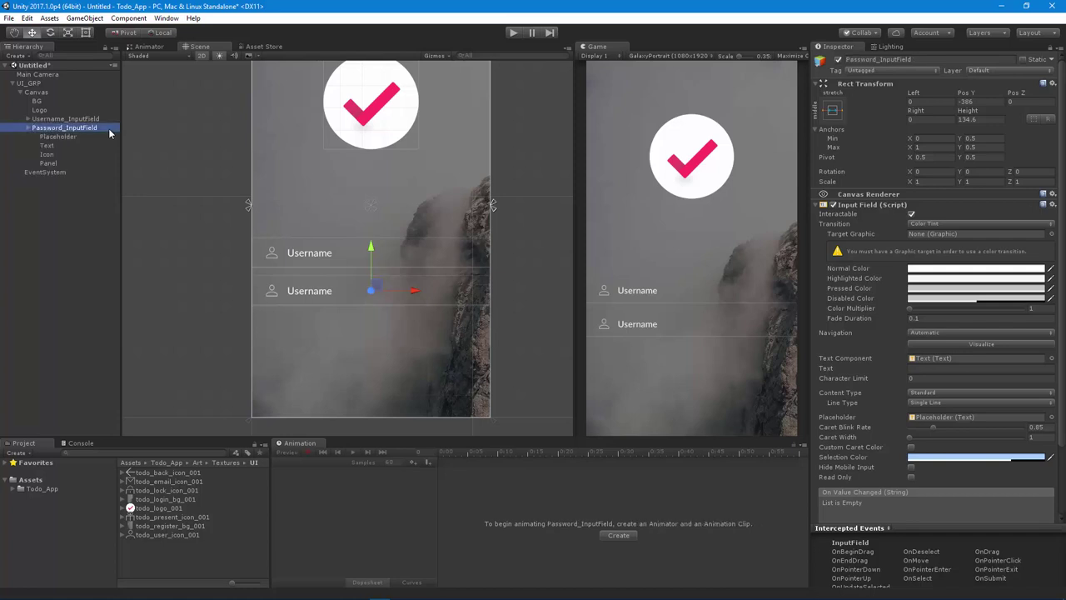
key(Down)
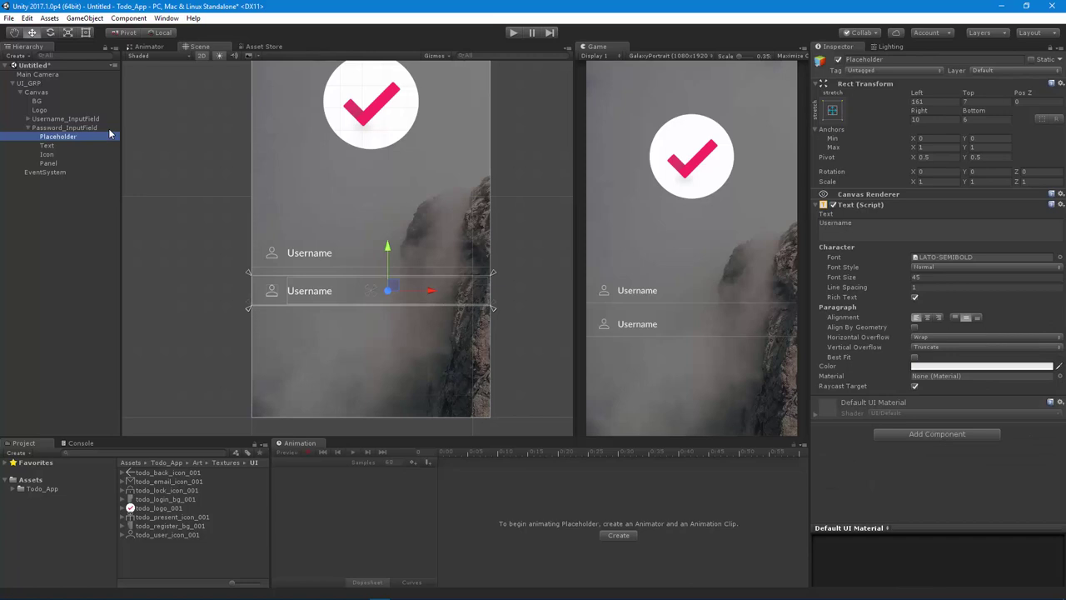
click(50, 155)
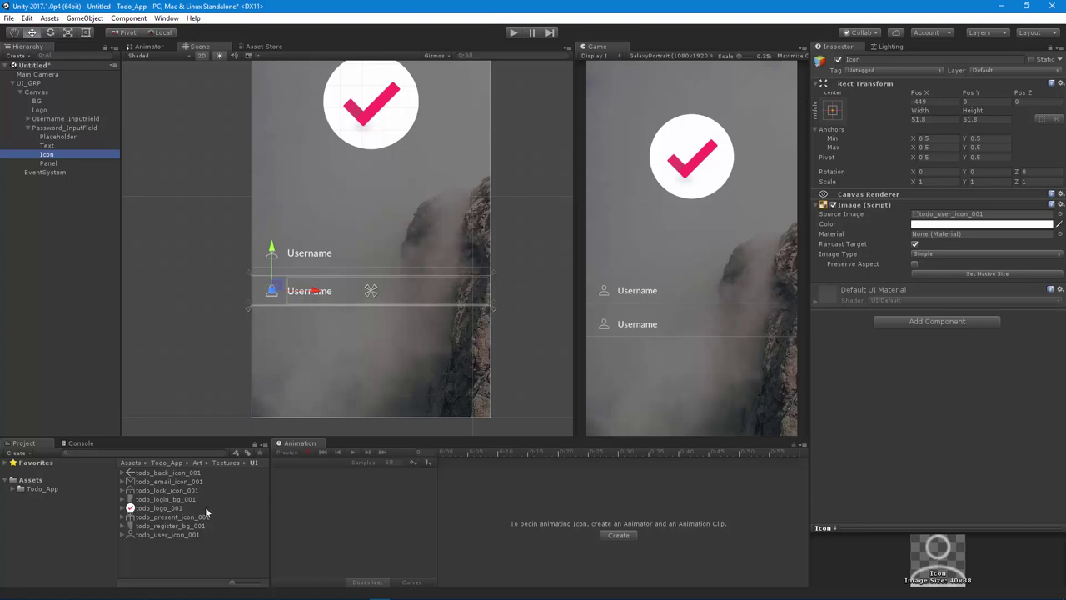
drag(180, 490, 958, 214)
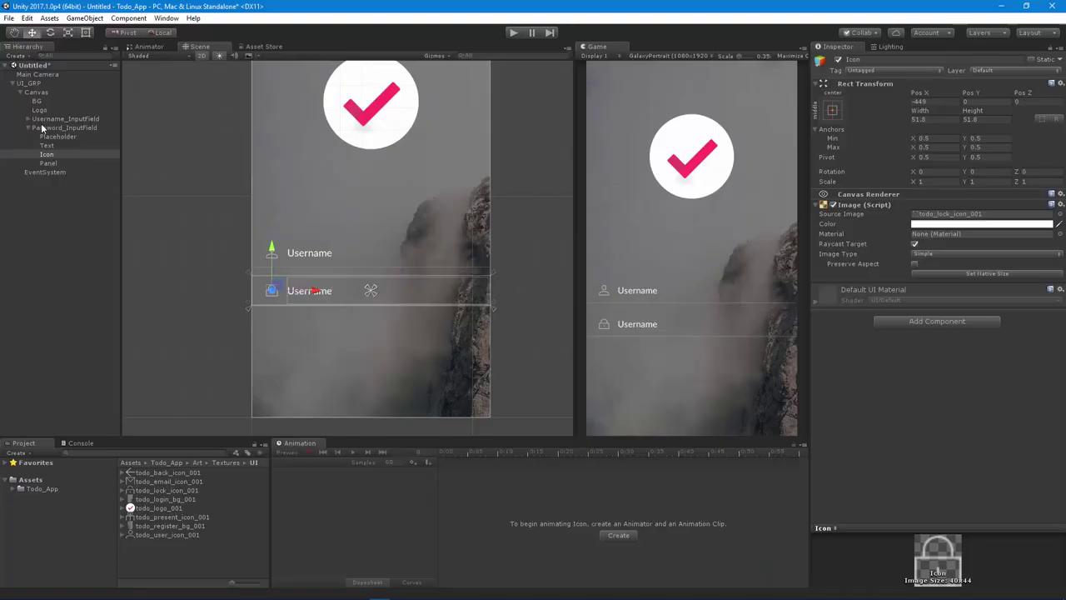
Set the Icon images of both input fields to 55 wide by 55 high, then collapse both fields in the hierarchy.
click(29, 119)
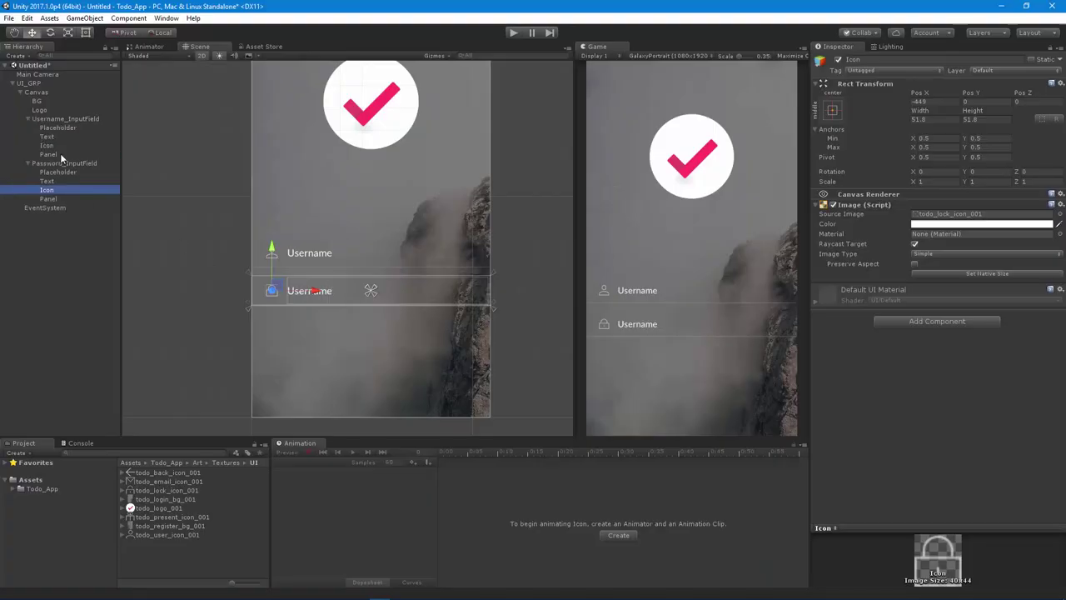
click(50, 147)
ctrl+click(50, 190)
click(950, 121)
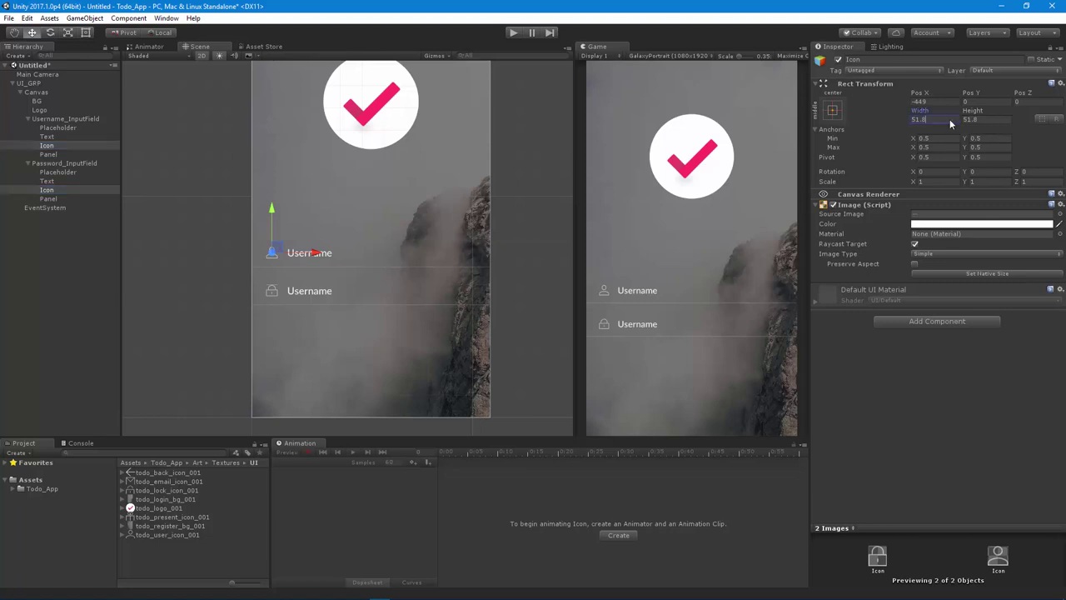
text(55)
key(Tab)
text(55)
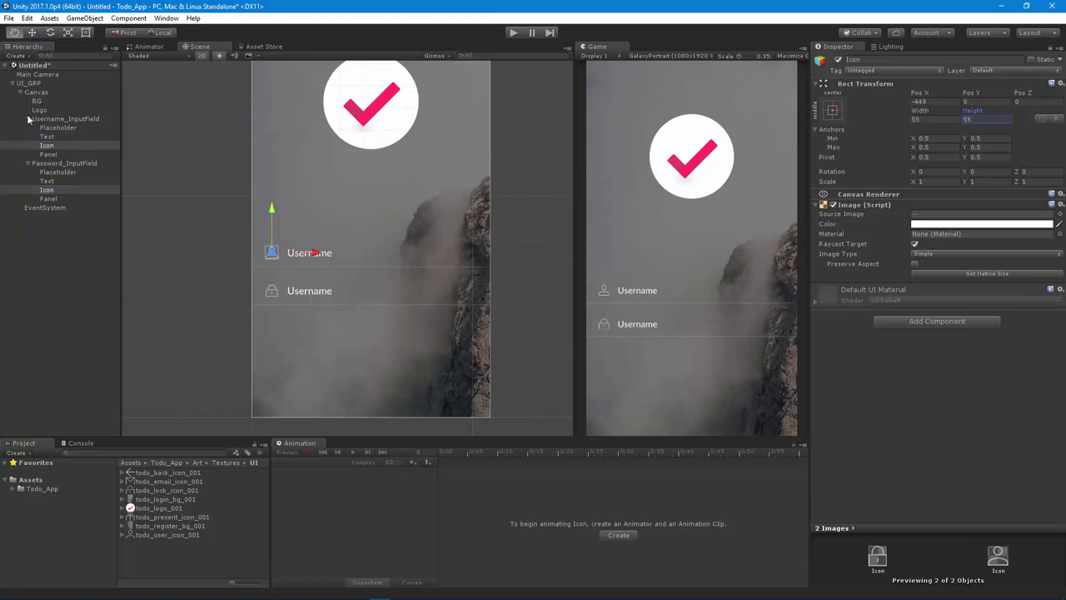
alt+click(27, 119)
alt+click(28, 127)
Set the text of Password_InputField's Placeholder and Text objects to "Password", then collapse the field in the hierarchy.
scroll(214, 295, down, 5)
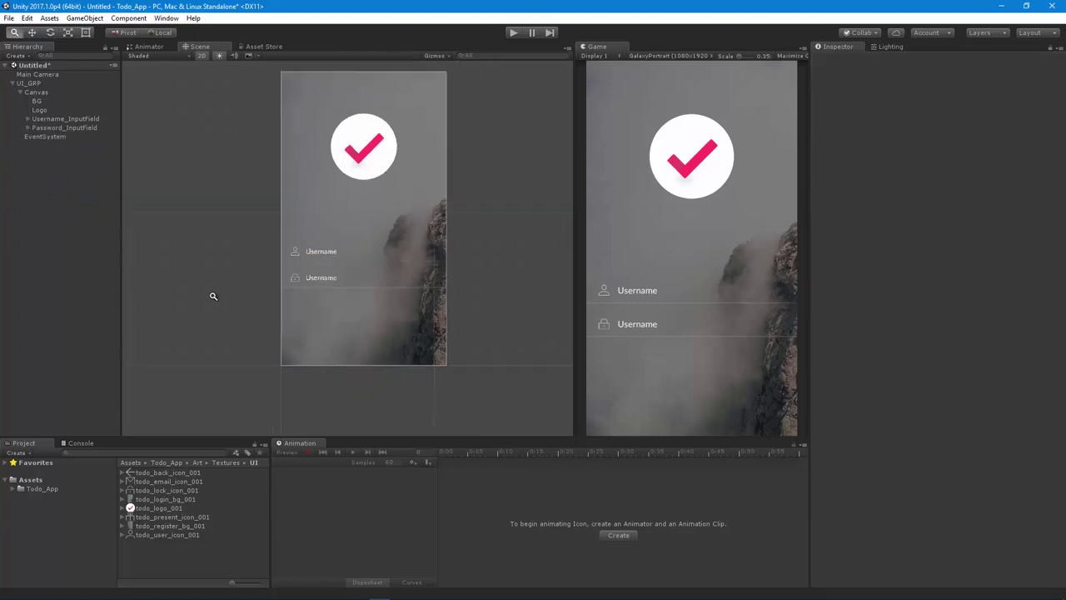
scroll(305, 303, up, 2)
drag(25, 136, 27, 129)
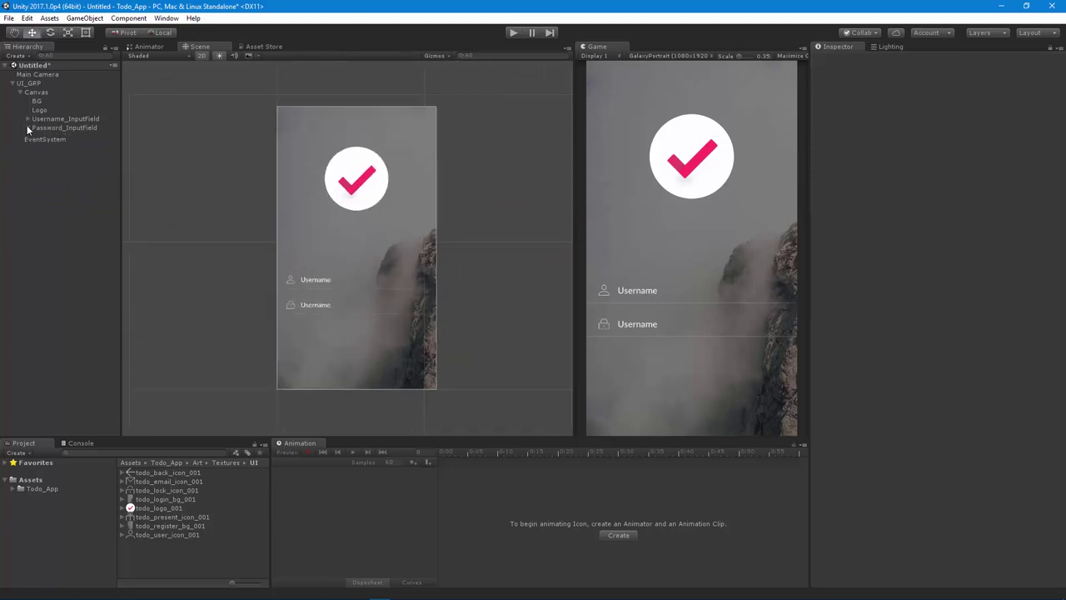
click(52, 137)
ctrl+click(48, 145)
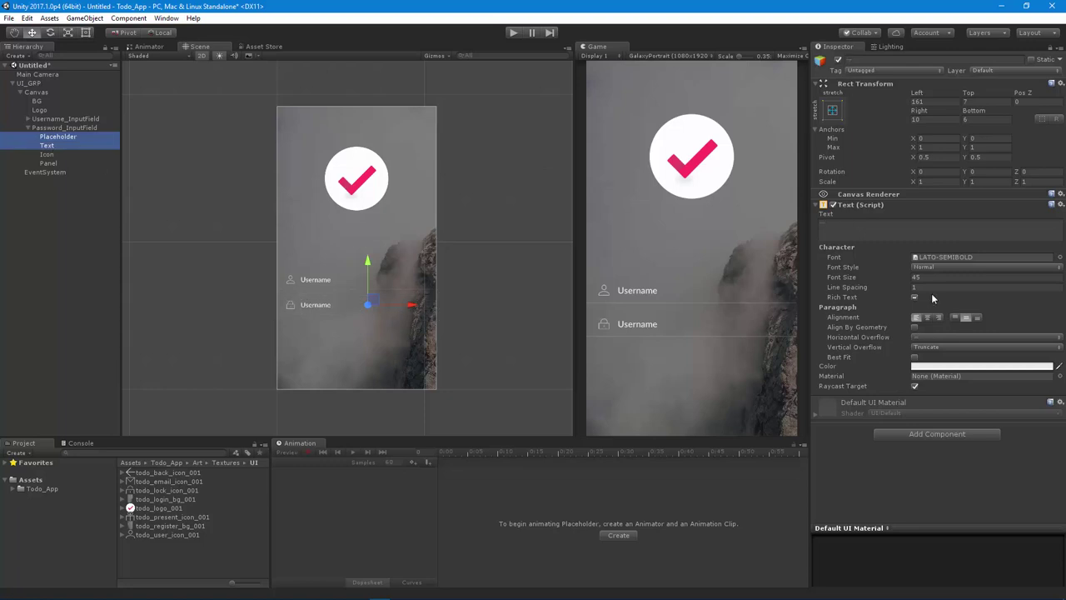
click(854, 227)
text(Password)
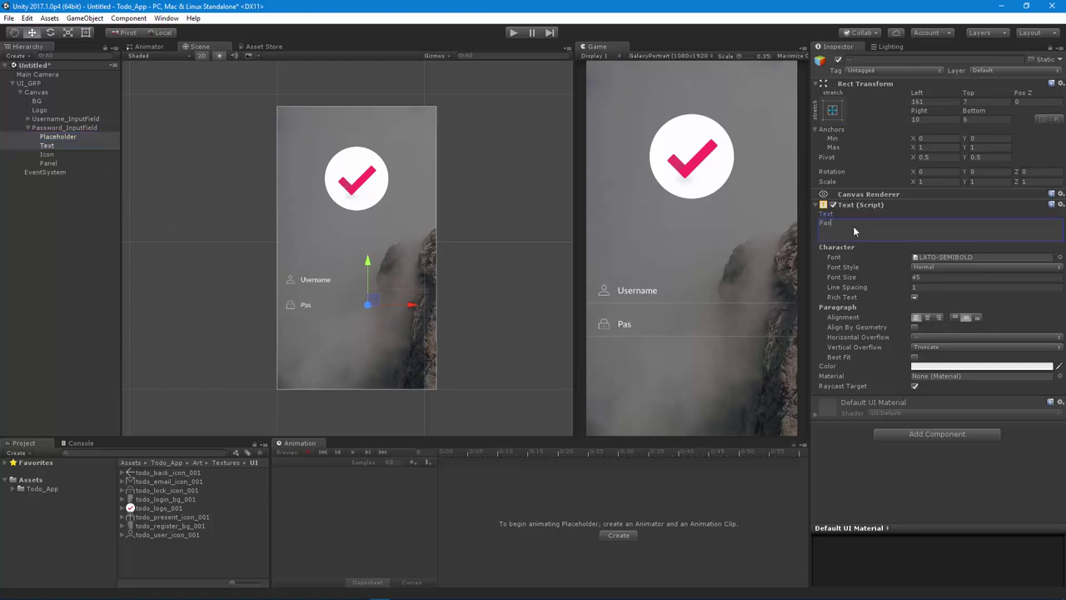
click(2, 269)
click(27, 128)
key(q)
scroll(420, 284, down, 1)
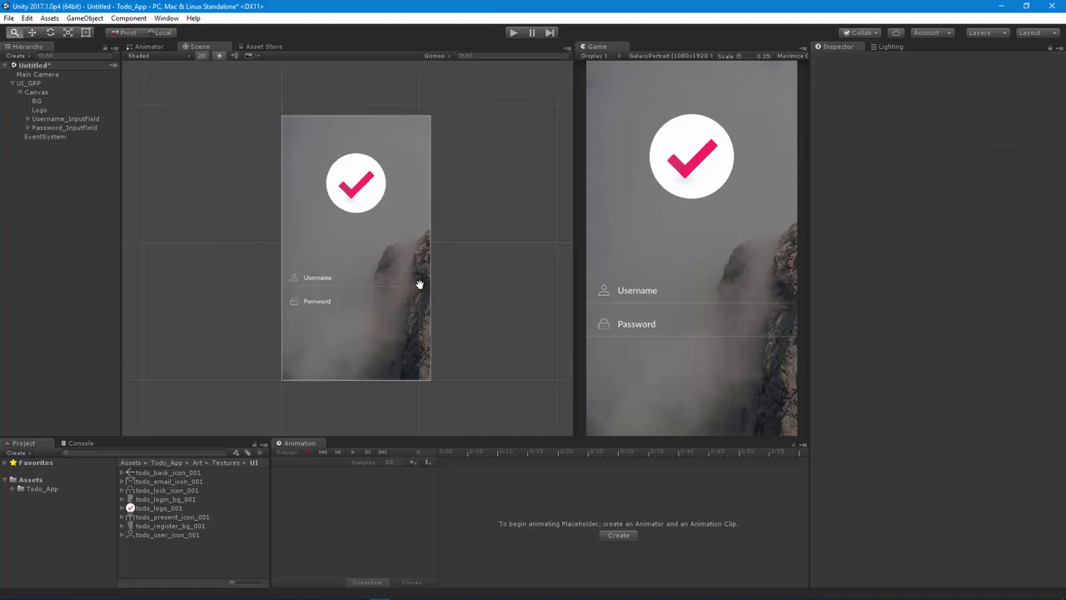
scroll(286, 331, up, 2)
key(w)
Check the login mockup in Photoshop, return to Unity and add a UI Panel under Canvas.
key(alt+Tab)
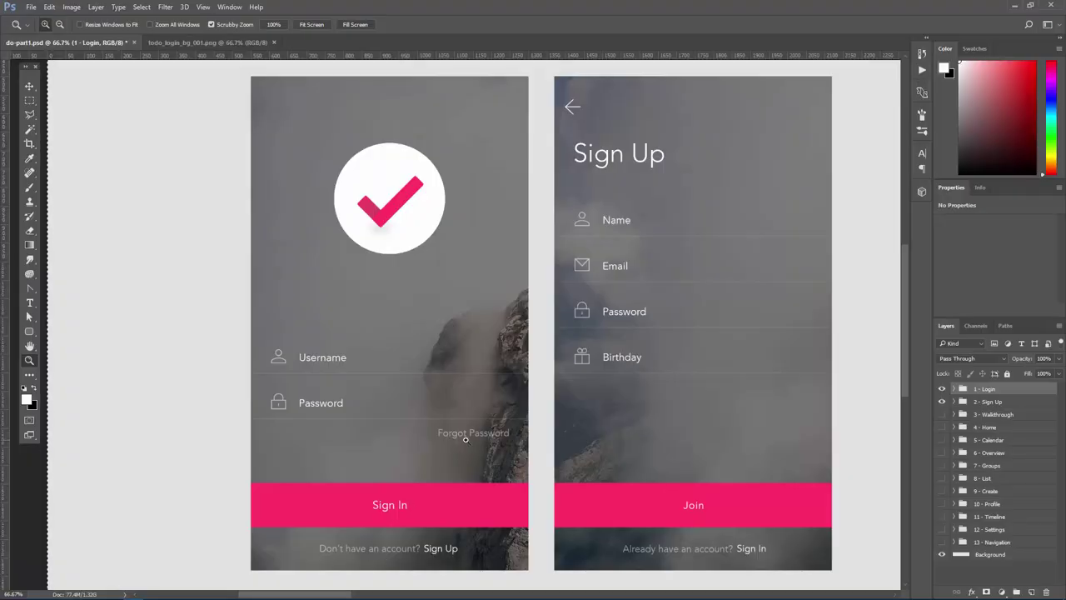
key(alt+Tab)
right_click(33, 93)
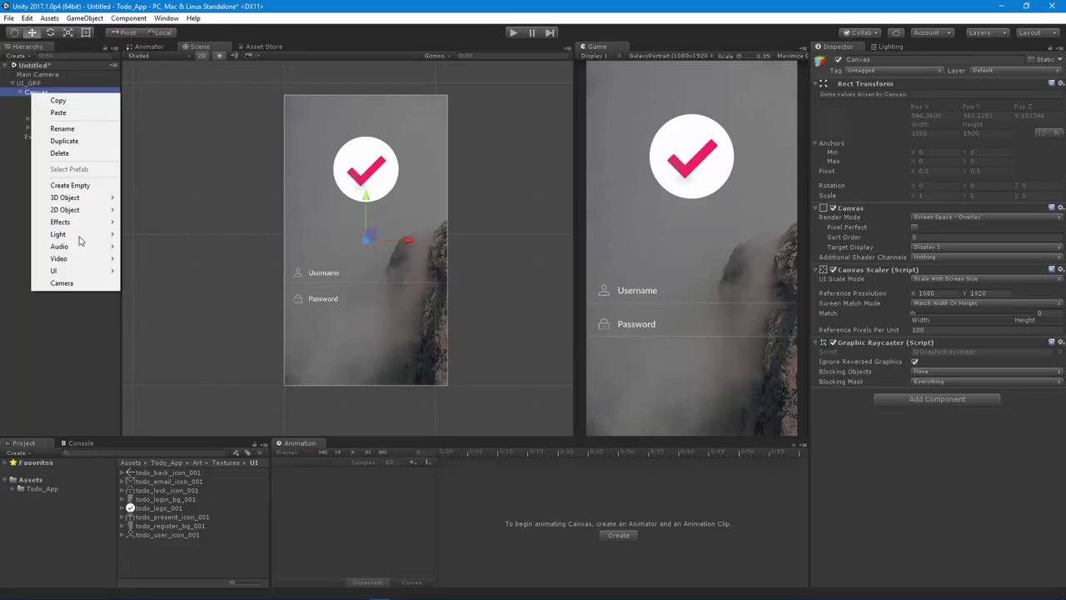
mouse_move(77, 273)
click(73, 199)
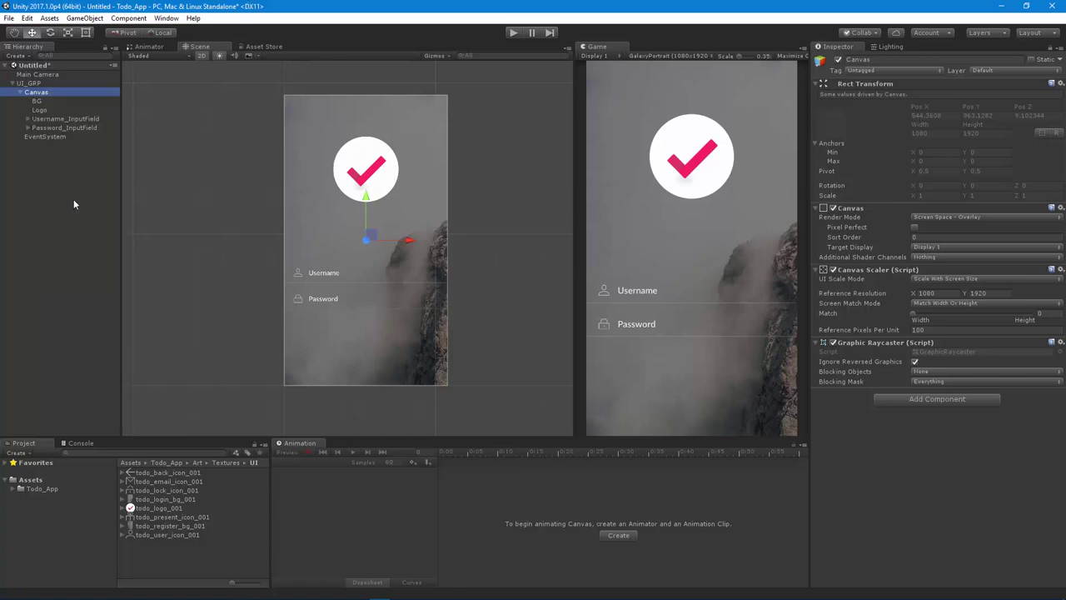
right_click(37, 94)
mouse_move(98, 275)
click(170, 394)
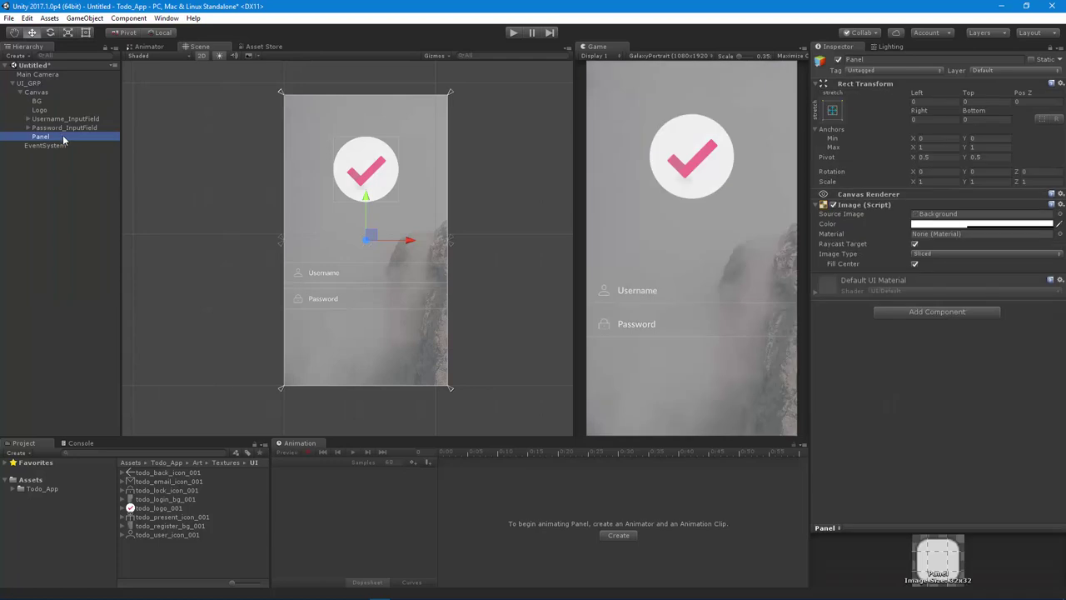
Rename the new panel as Login_Screen.
click(63, 137)
text(Login)
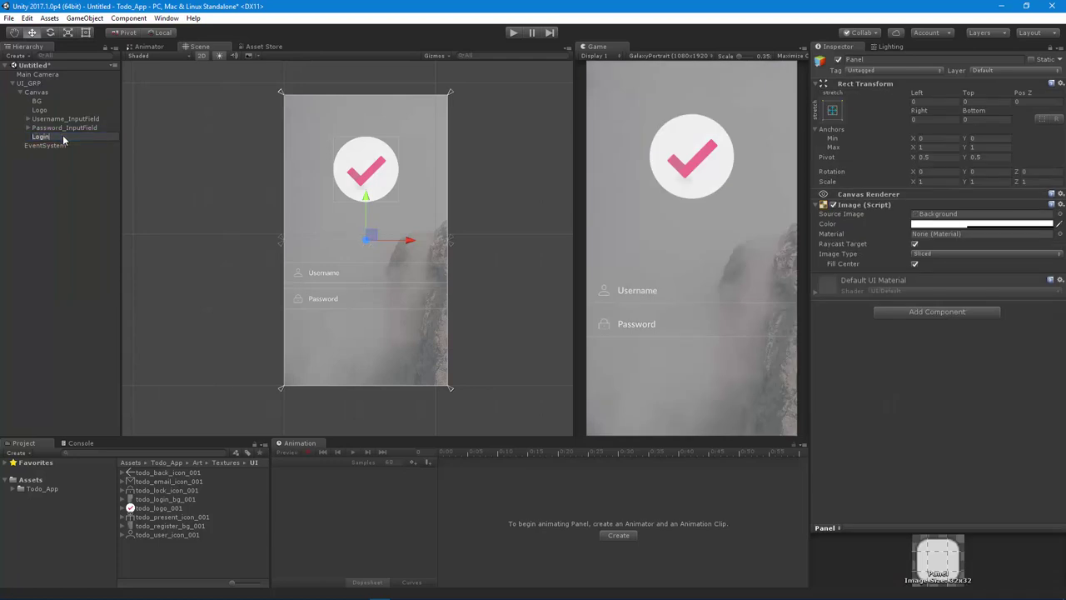
text(_Screen)
key(Return)
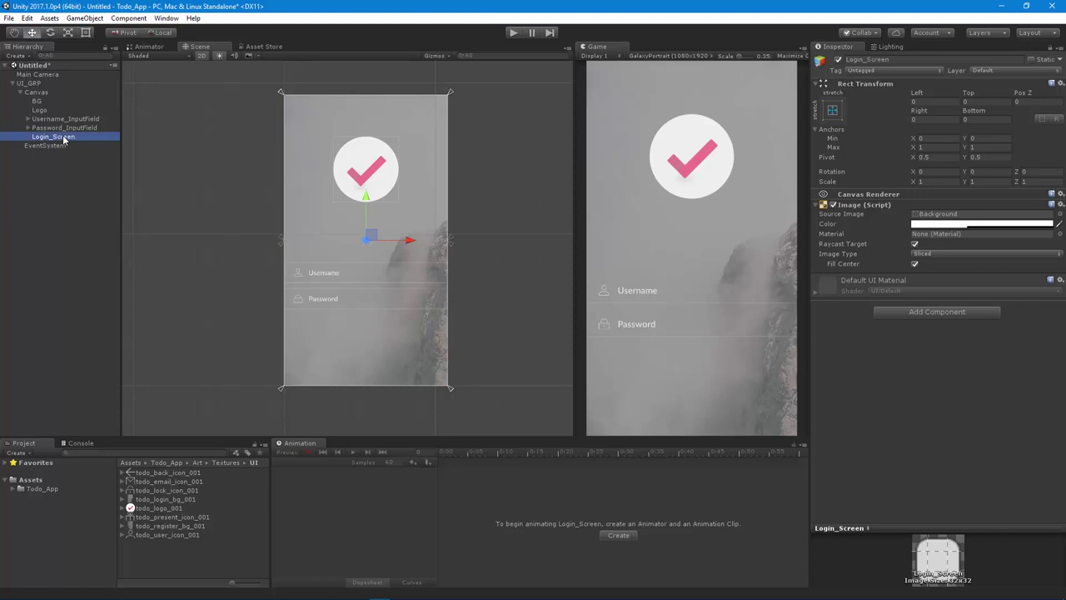
Move BG, Logo, Username_InputField and Password_InputField into Login_Screen as its children, and collapse it in the hierarchy.
click(36, 103)
shift+click(56, 127)
drag(40, 102, 51, 142)
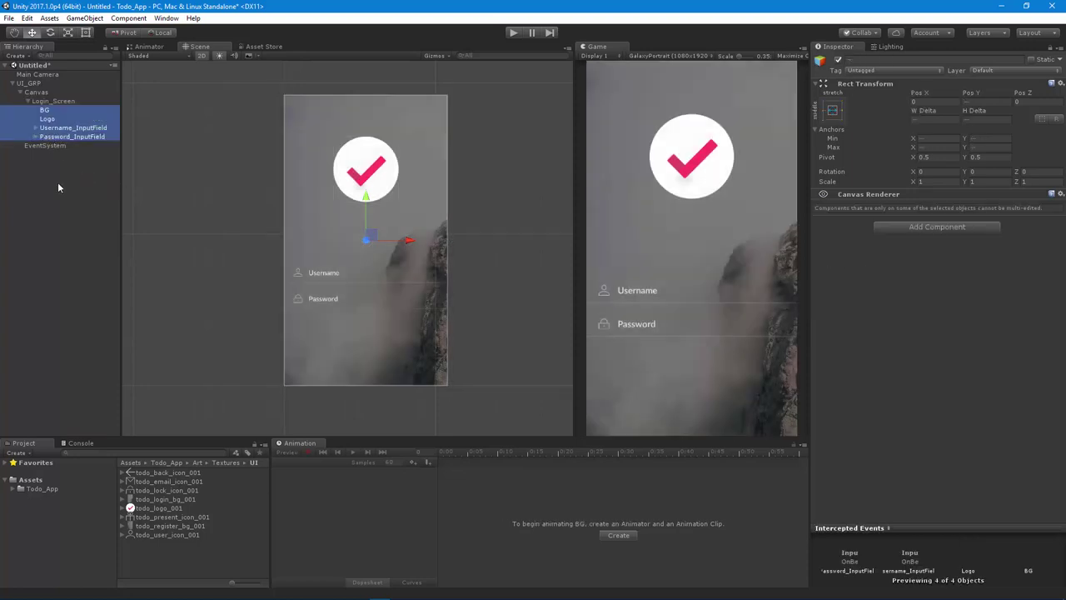
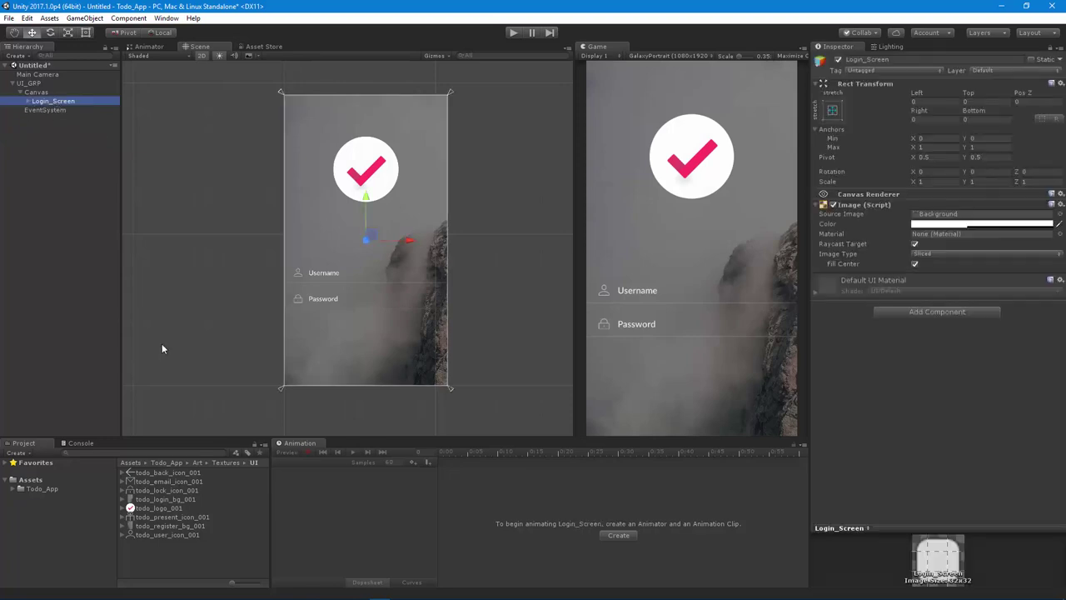
key(alt+Tab)
click(42, 92)
right_click(46, 90)
click(53, 101)
right_click(55, 93)
click(115, 188)
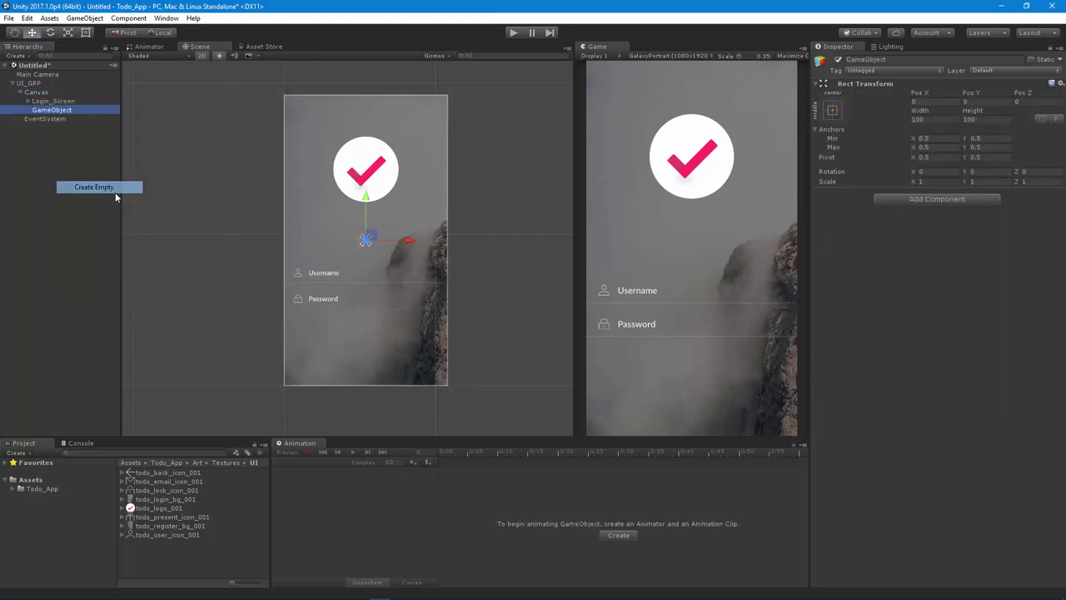
click(36, 91)
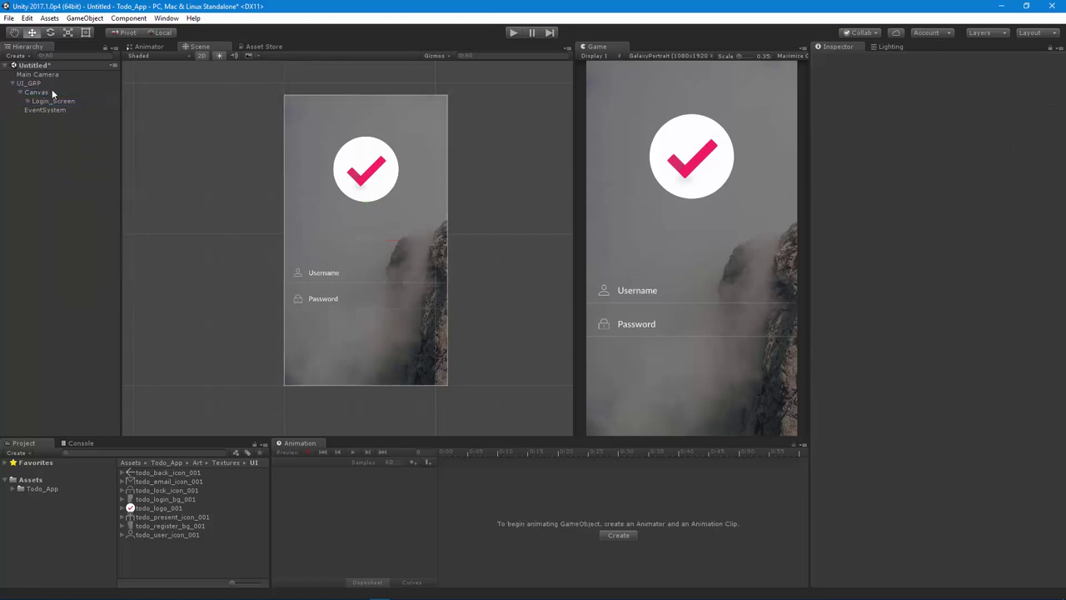
Add another UI Panel under Canvas and name it Register_Screen.
right_click(42, 91)
mouse_move(92, 268)
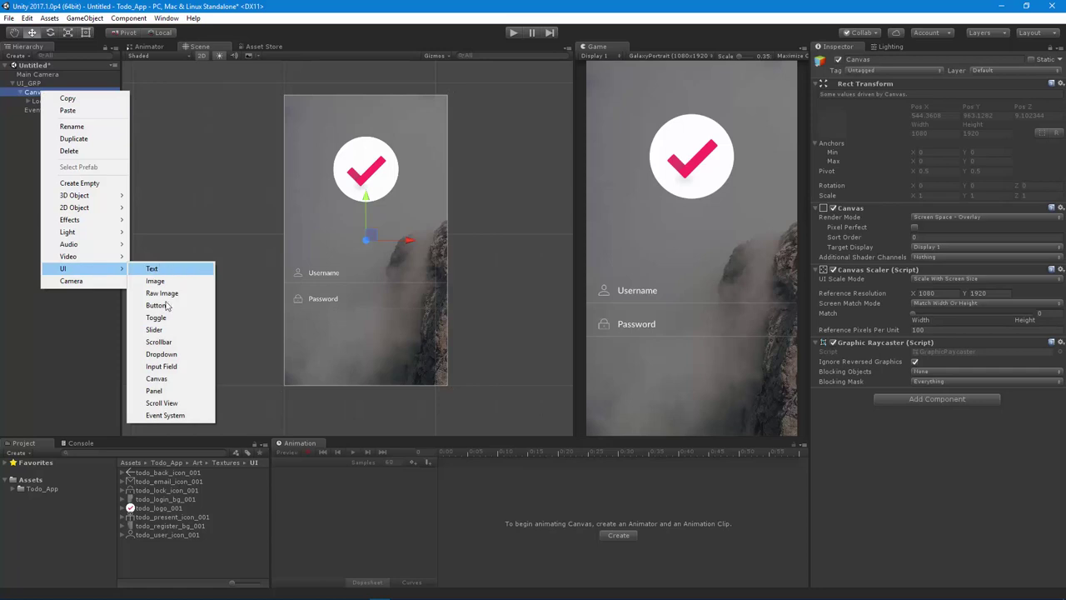
click(170, 386)
key(F2)
text(Register_Scren)
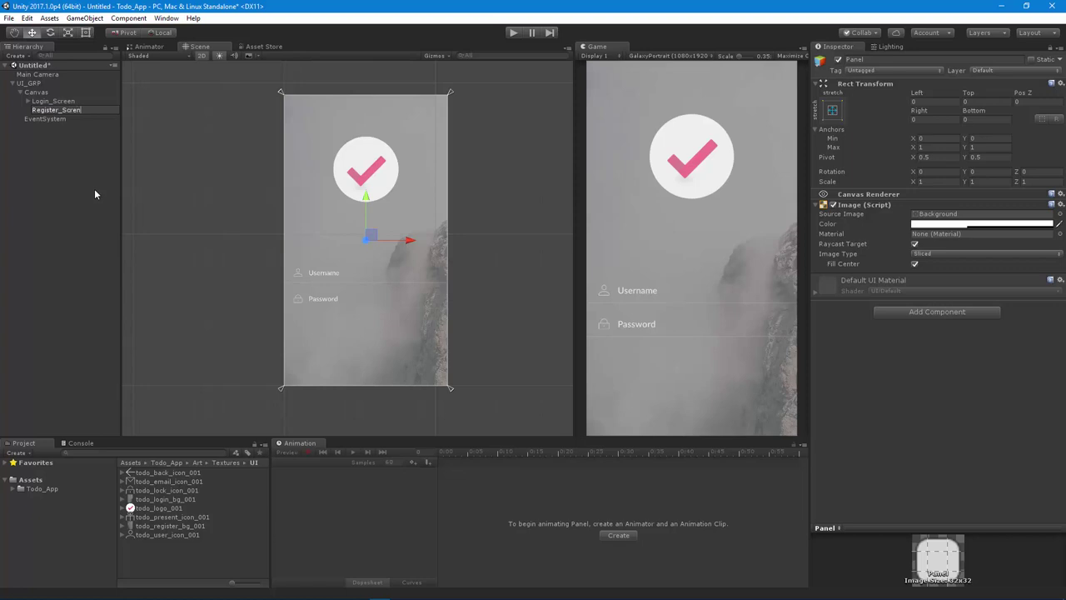
key(BackSpace)
text(en)
key(Return)
Deactivate the Register_Screen panel.
click(838, 59)
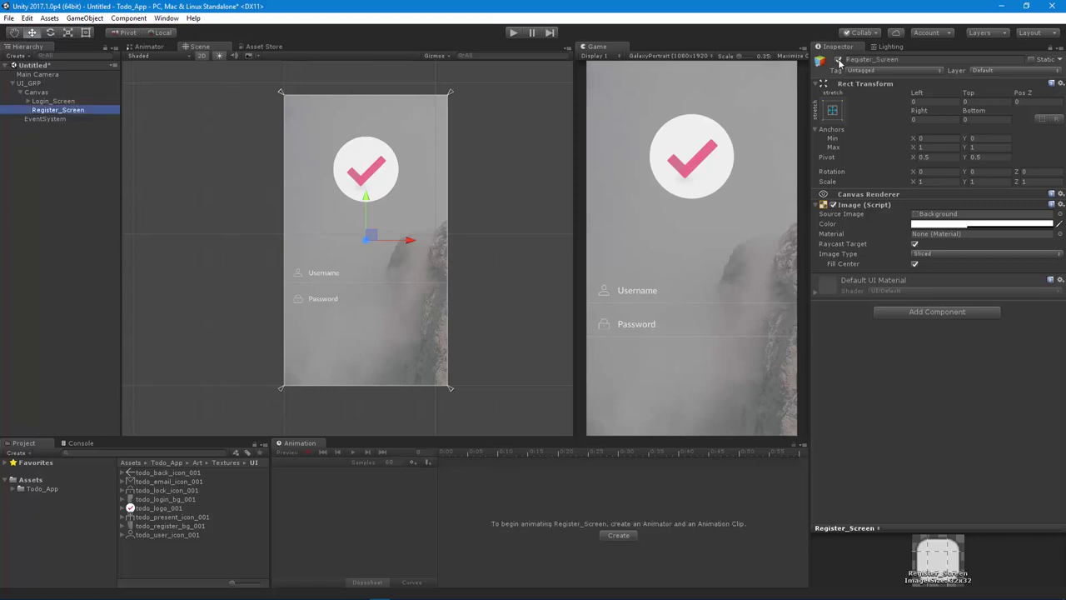
scroll(364, 251, down, 1)
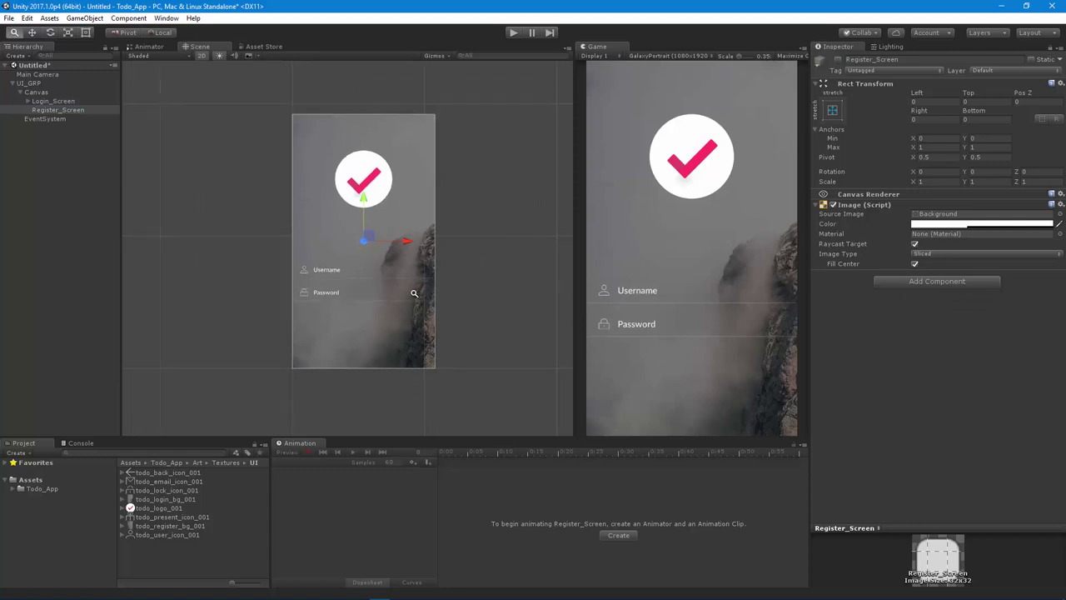
scroll(364, 251, up, 3)
Add a UI Text object to Login_Screen and move it below the password field, to about Pos X 371, Pos Y -521.
click(28, 101)
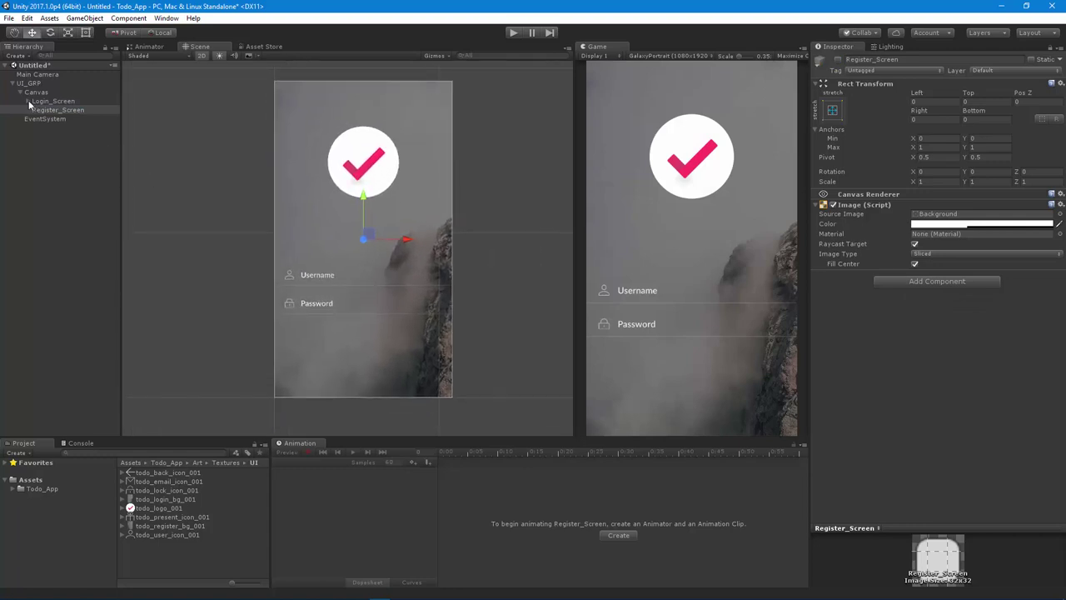
right_click(58, 103)
mouse_move(100, 283)
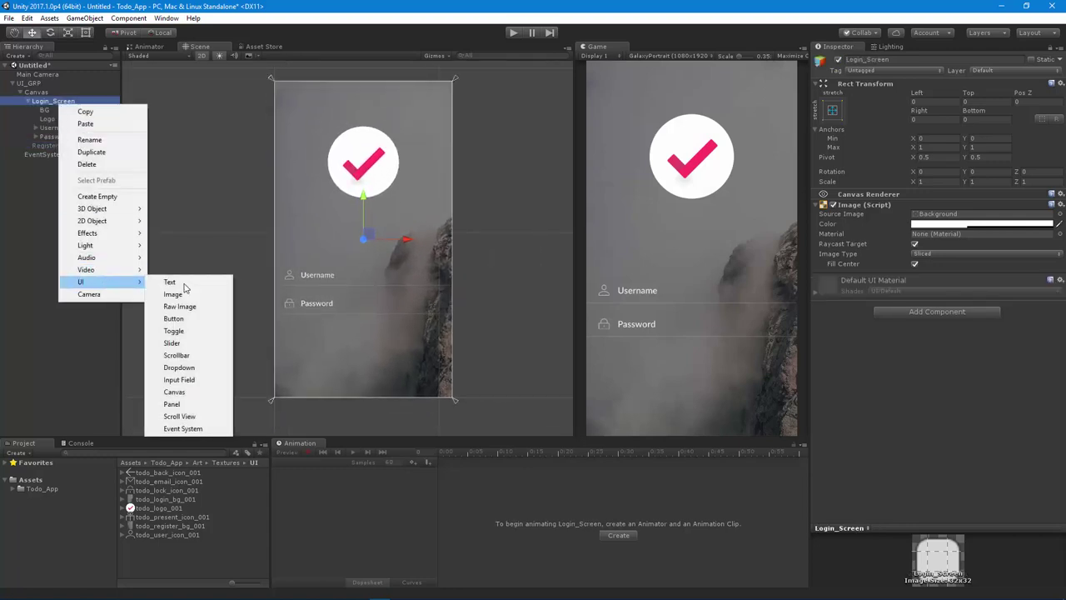
click(171, 281)
scroll(323, 291, up, 5)
drag(323, 291, 292, 231)
key(w)
drag(258, 159, 382, 335)
middle_drag(382, 335, 382, 301)
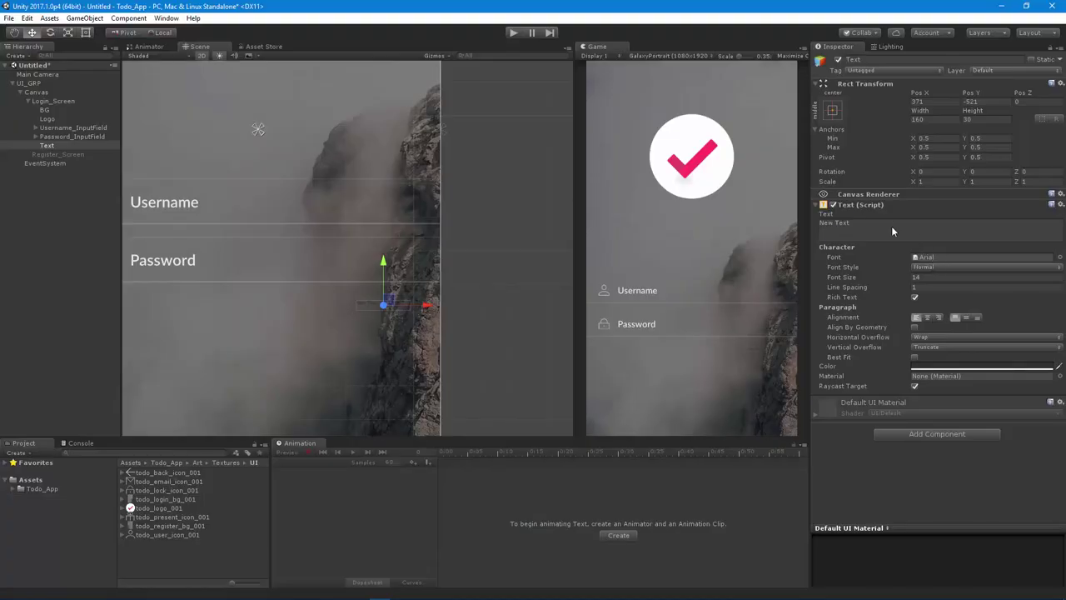
Label the text object Forgot Password, align it right and middle, and enlarge its box to about 469 by 88.
click(892, 226)
text(Forgot Password)
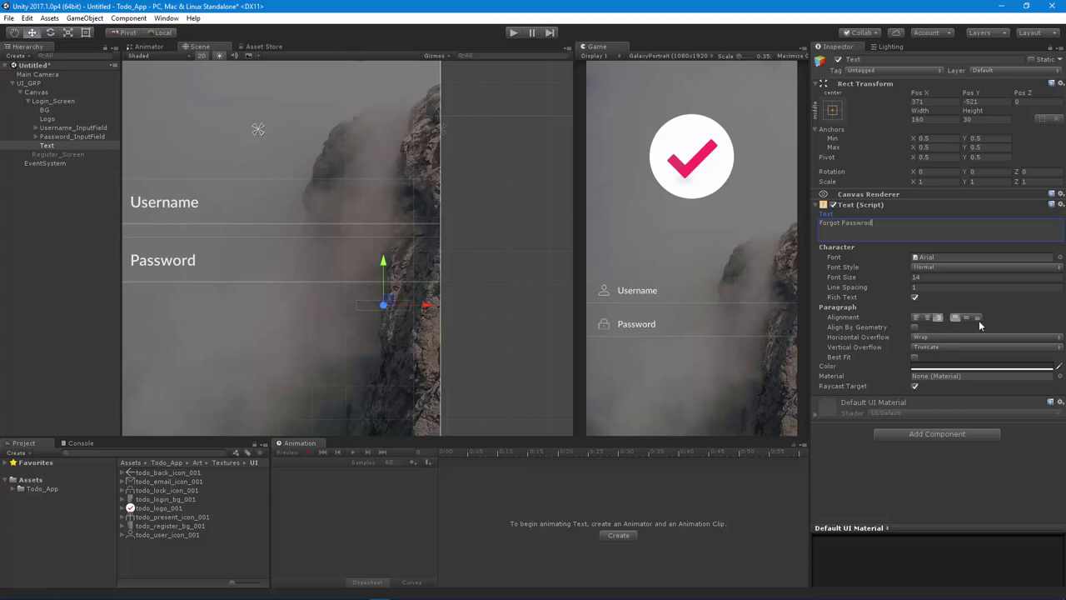
middle_drag(413, 316, 404, 307)
key(t)
alt+shift+drag(413, 308, 372, 312)
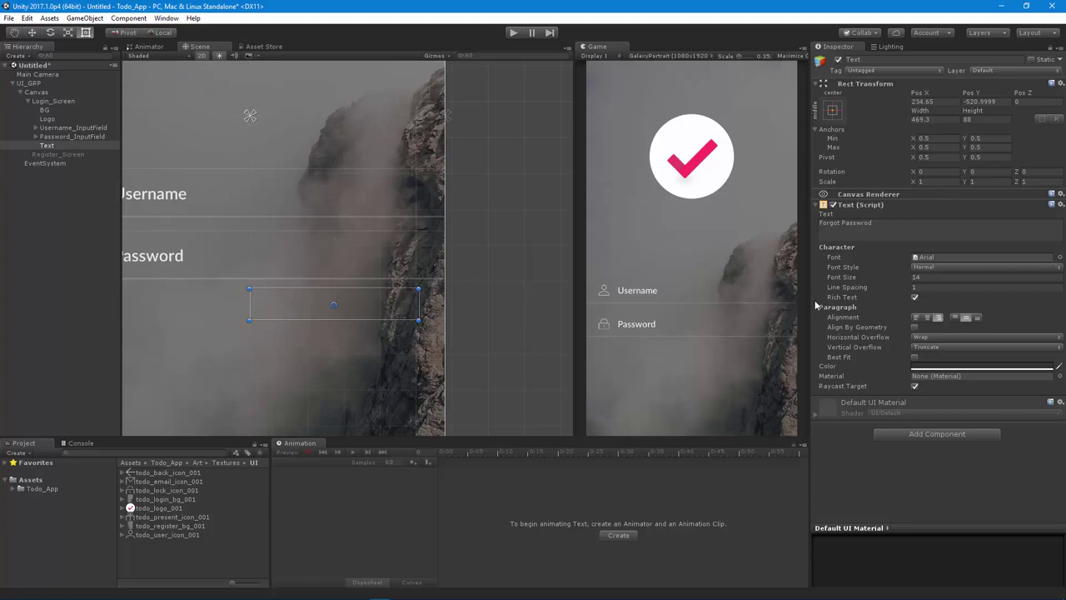
Set the Forgot Password text's font to LATO-LIGHT and its colour to the near-white preset F0F0F0FF.
click(1060, 258)
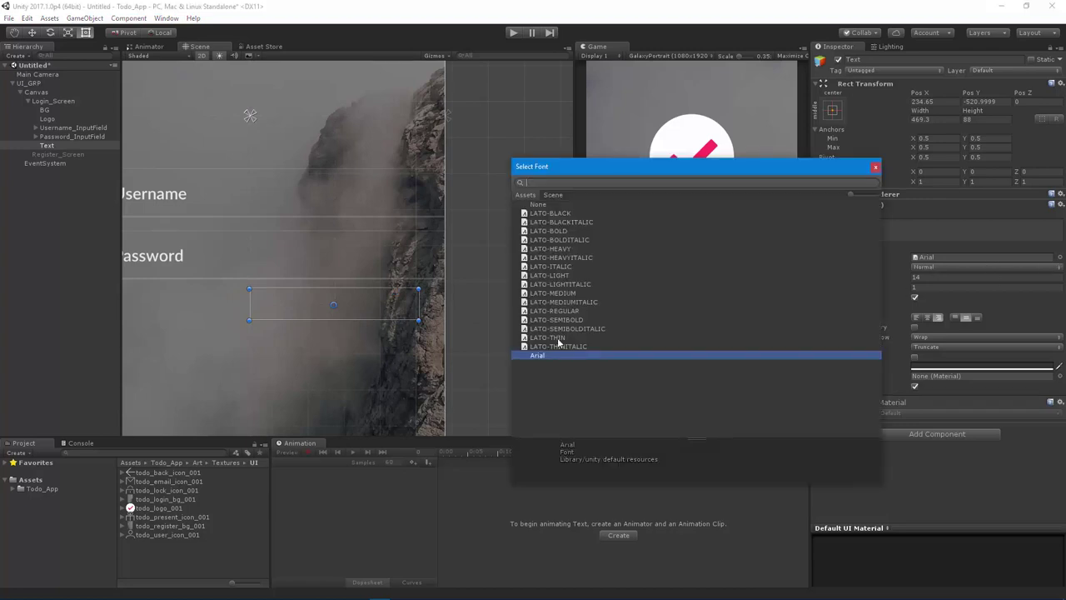
double_click(557, 275)
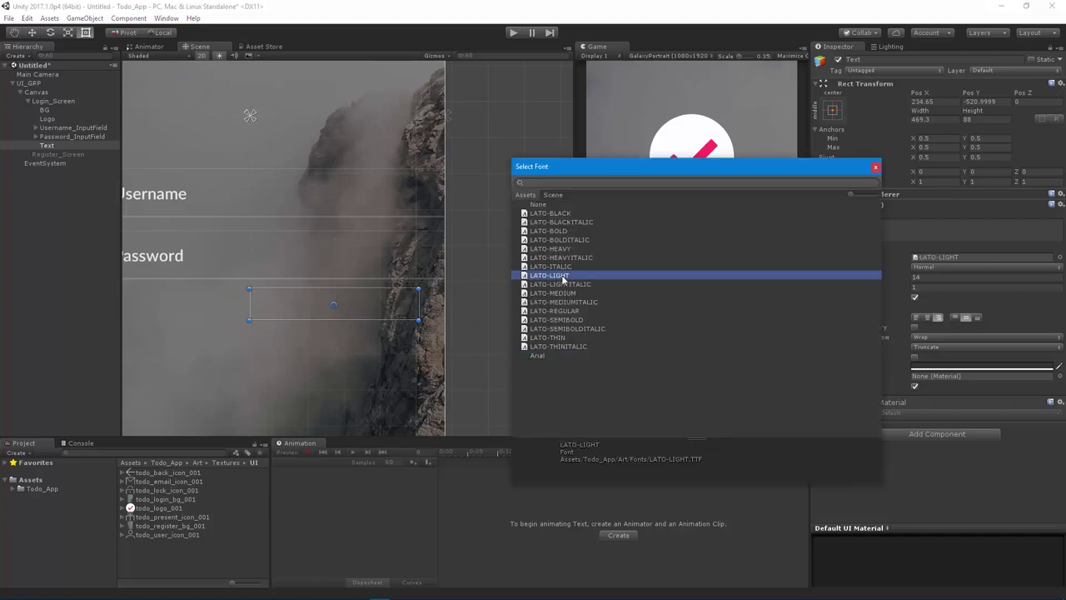
click(955, 368)
click(820, 324)
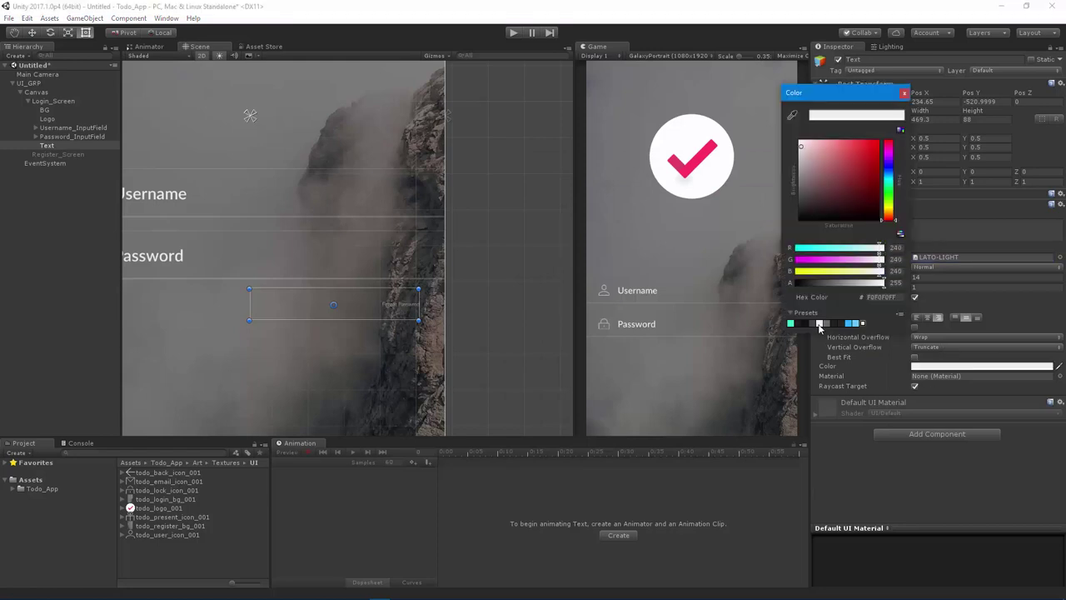
Correct the label's spelling to "Forgot Password" and set its font size to 40.
click(867, 279)
drag(867, 278, 863, 276)
click(881, 220)
key(BackSpace)
key(BackSpace)
key(BackSpace)
text(ord)
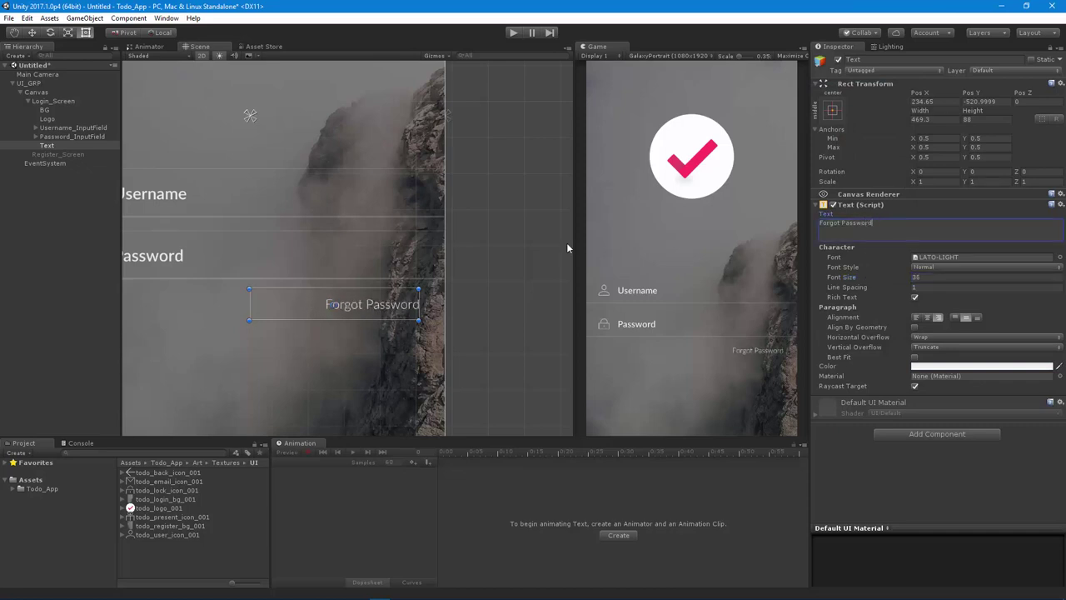
click(930, 279)
text(40)
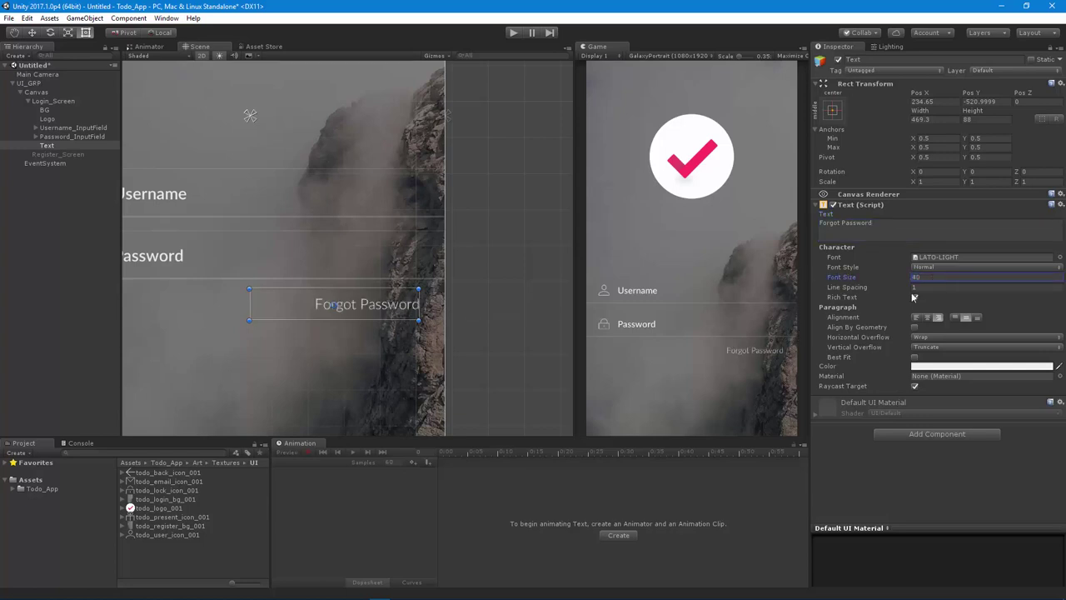
Darken the Forgot Password text to a light grey and narrow its box to about 383 wide, keeping the right edge.
click(933, 365)
click(802, 156)
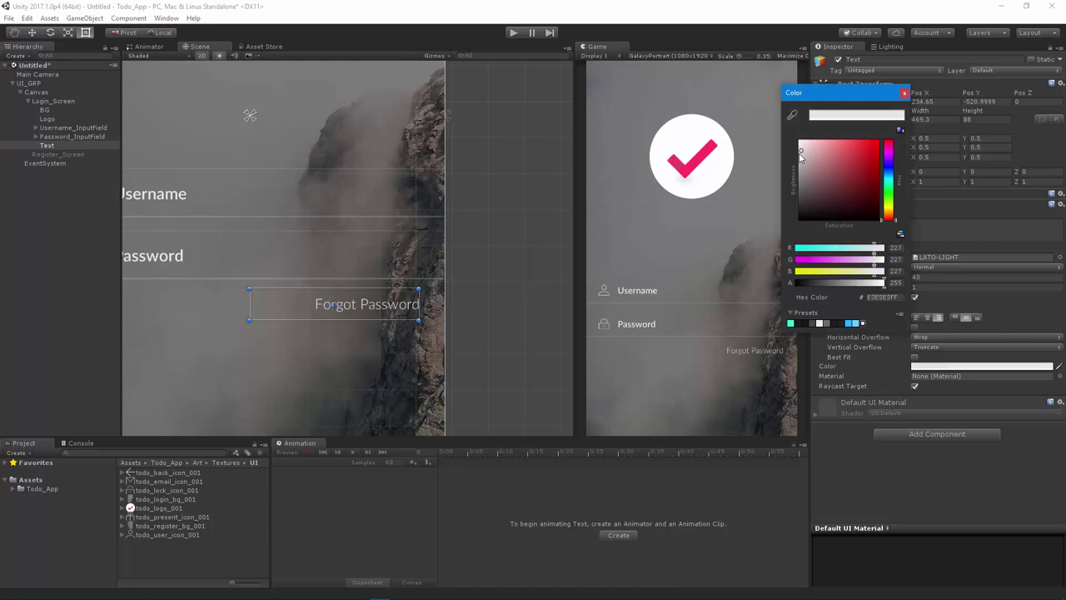
click(905, 93)
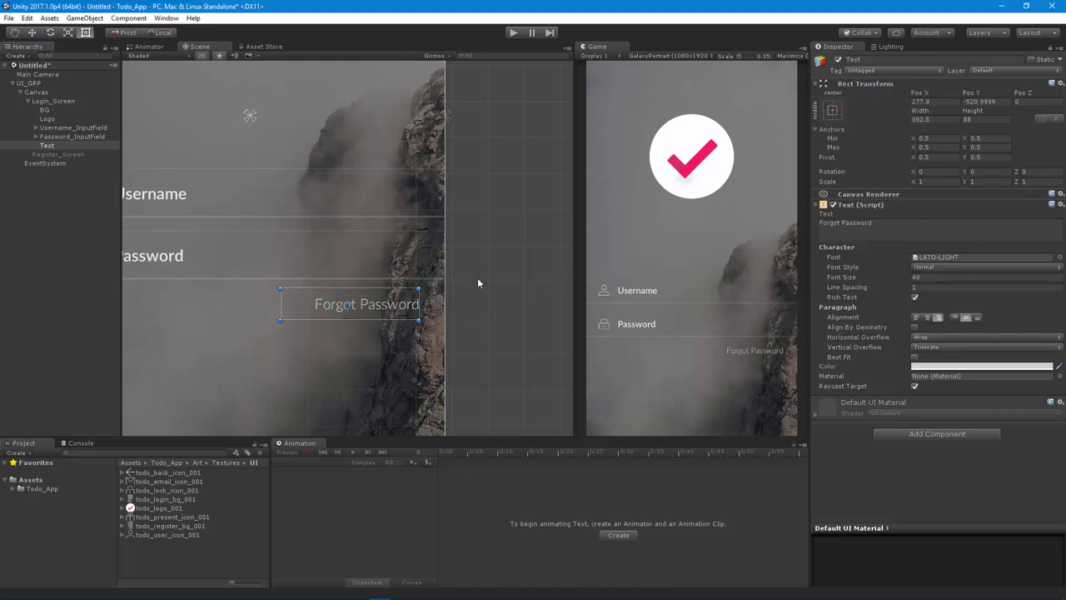
click(489, 222)
key(q)
scroll(360, 287, down, 5)
key(t)
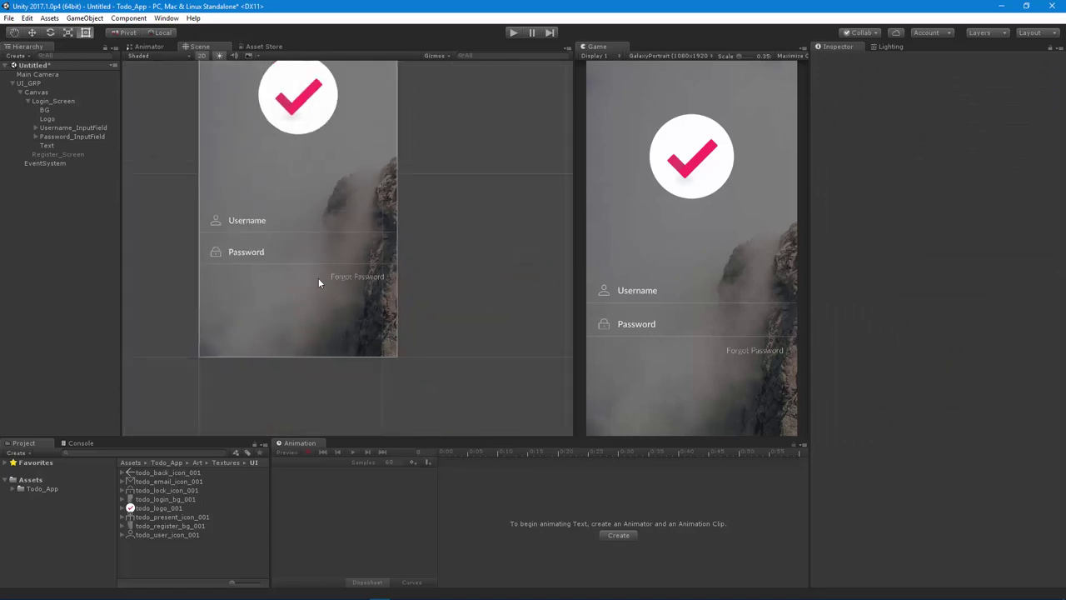
Add a UI button as a child of Login_Screen.
key(alt+Tab)
key(t)
click(37, 100)
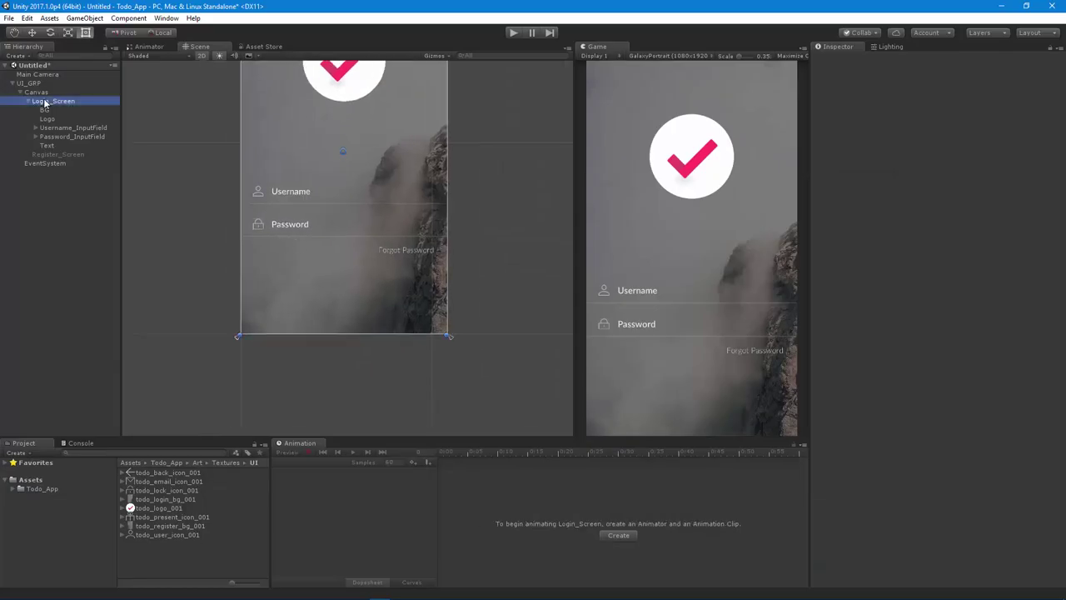
right_click(62, 101)
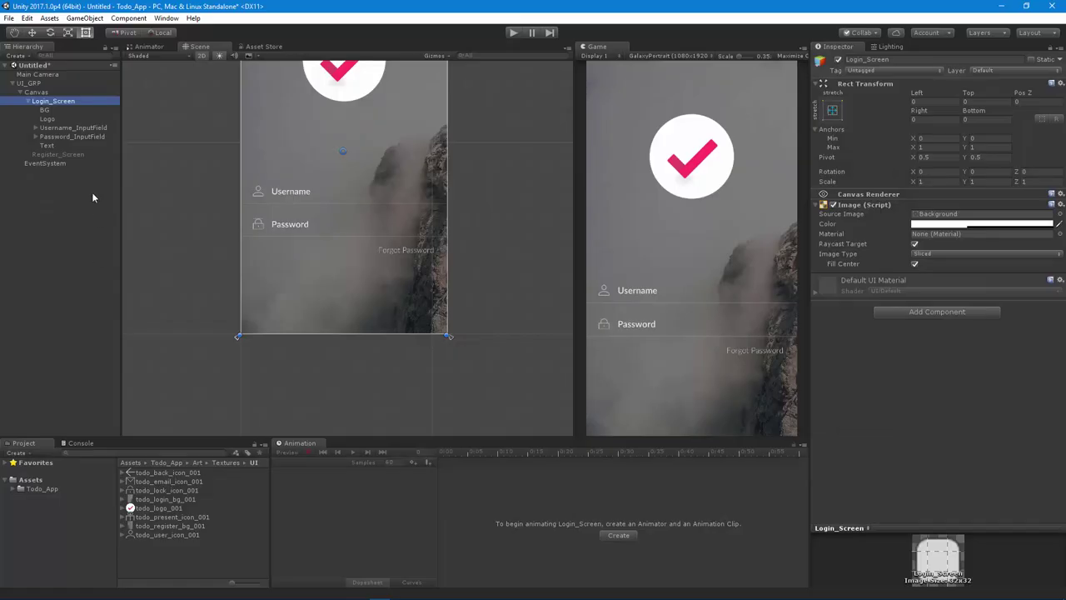
right_click(55, 104)
mouse_move(92, 281)
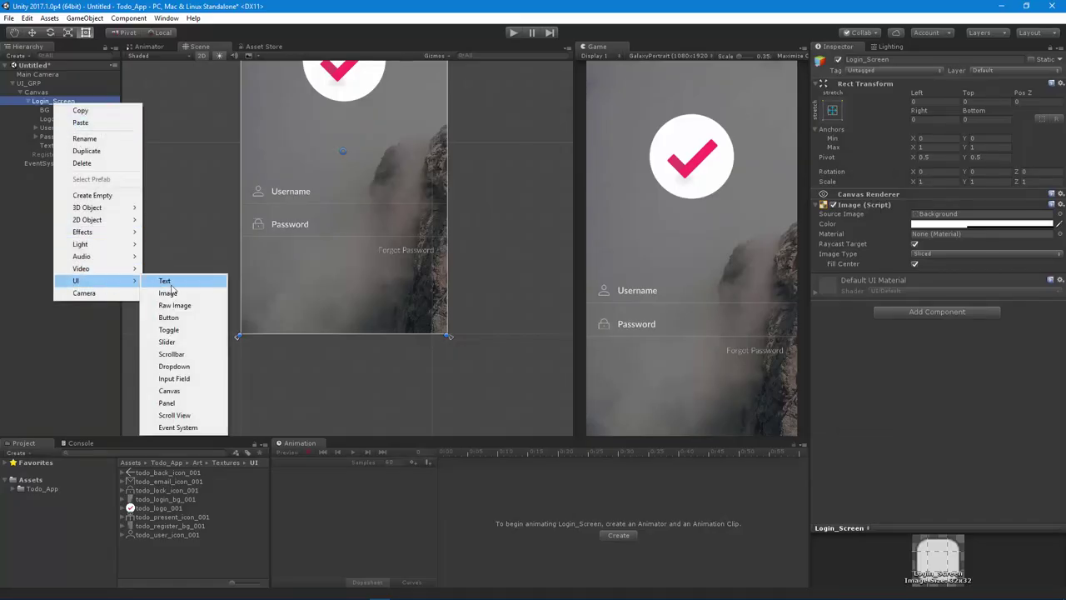
click(176, 318)
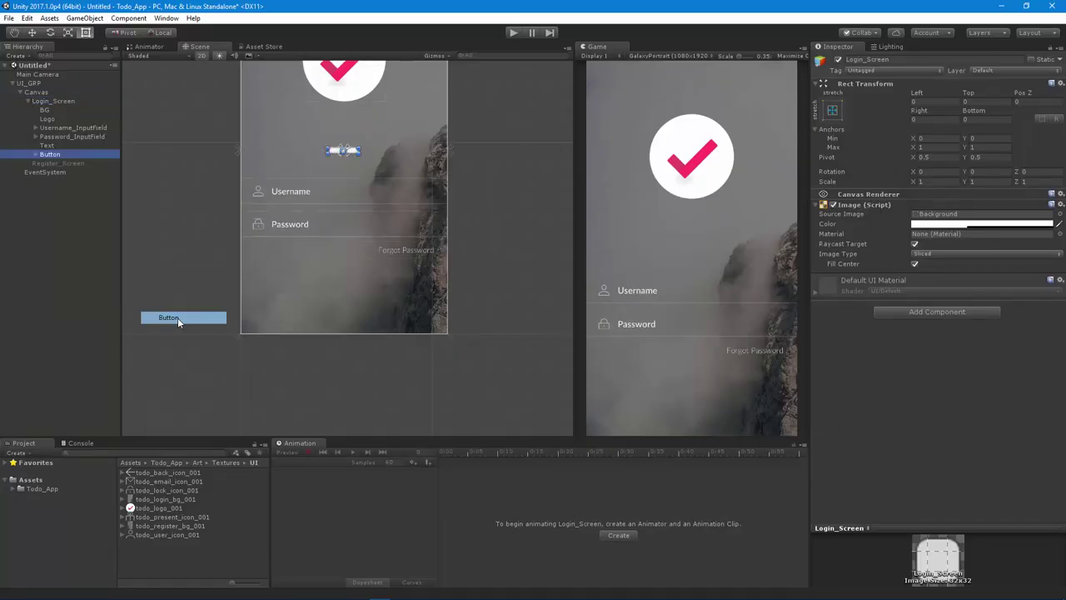
Anchor the new button, with its pivot and position, to bottom centre and raise it to Y 200.
click(832, 110)
alt+shift+click(894, 248)
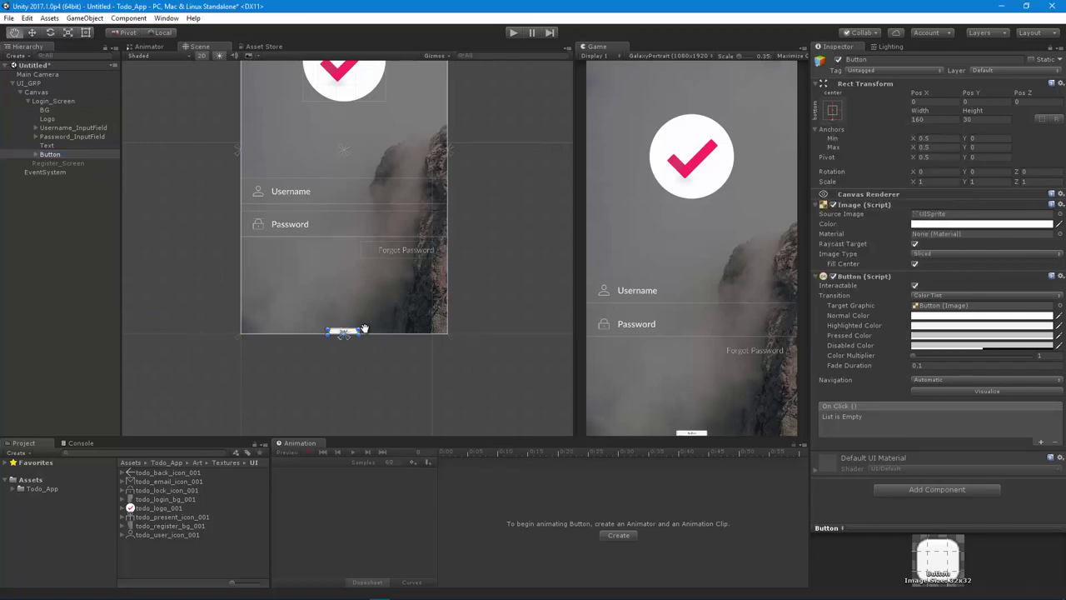
scroll(389, 322, up, 4)
drag(350, 333, 340, 247)
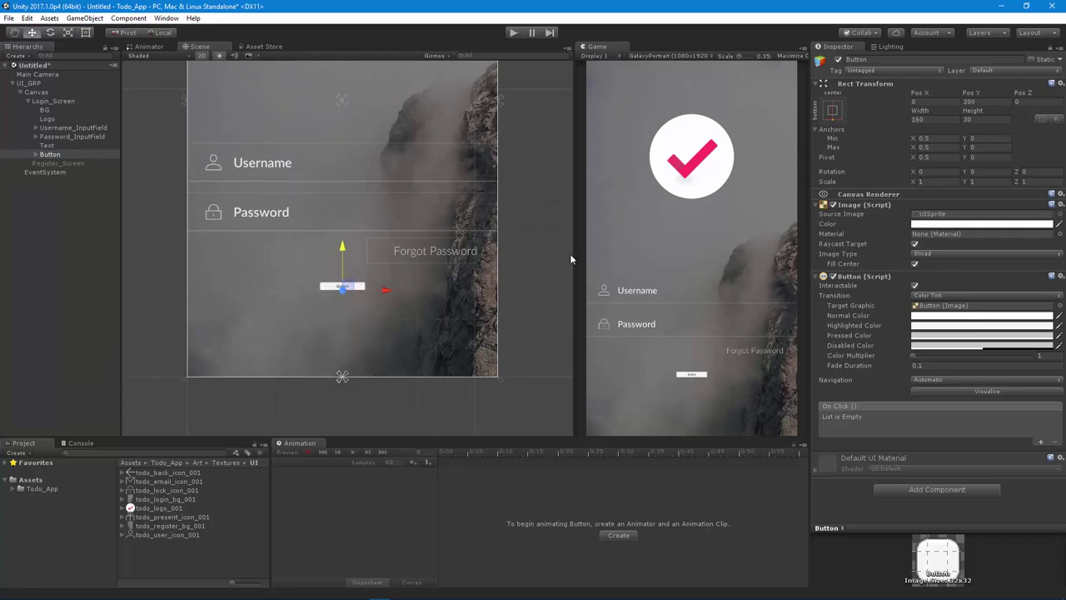
Anchor the button to the bottom with horizontal stretch, also setting its pivot and position so it spans the screen width.
key(t)
click(832, 110)
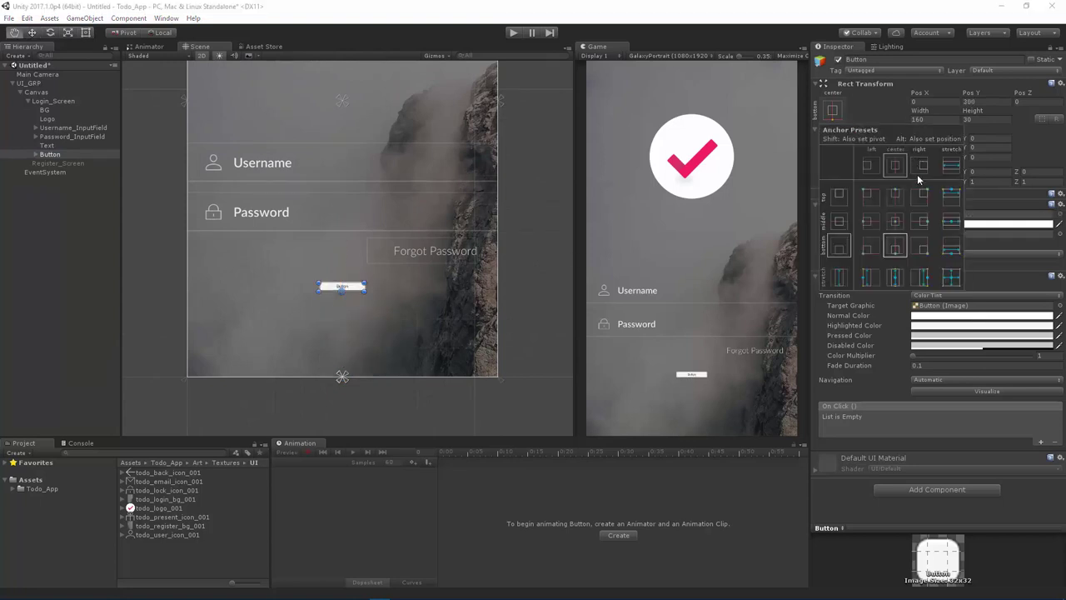
alt+shift+click(950, 247)
key(w)
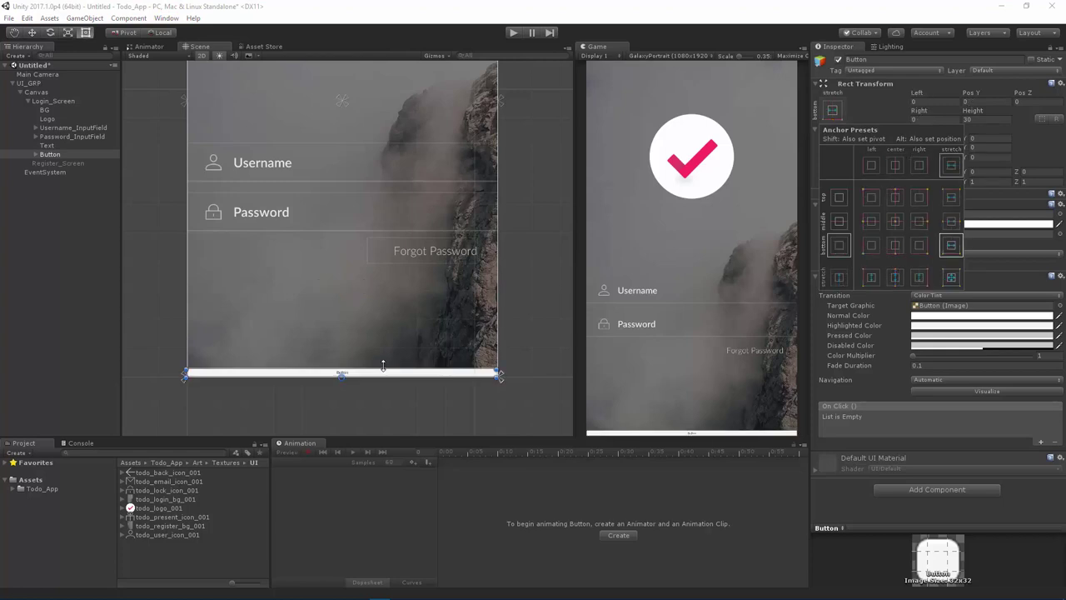
click(327, 239)
Enlarge the full-width button to a height of about 175 and raise it below the Forgot Password text, to about Y 169.
drag(342, 332, 341, 251)
key(t)
drag(374, 286, 423, 329)
key(w)
key(t)
key(w)
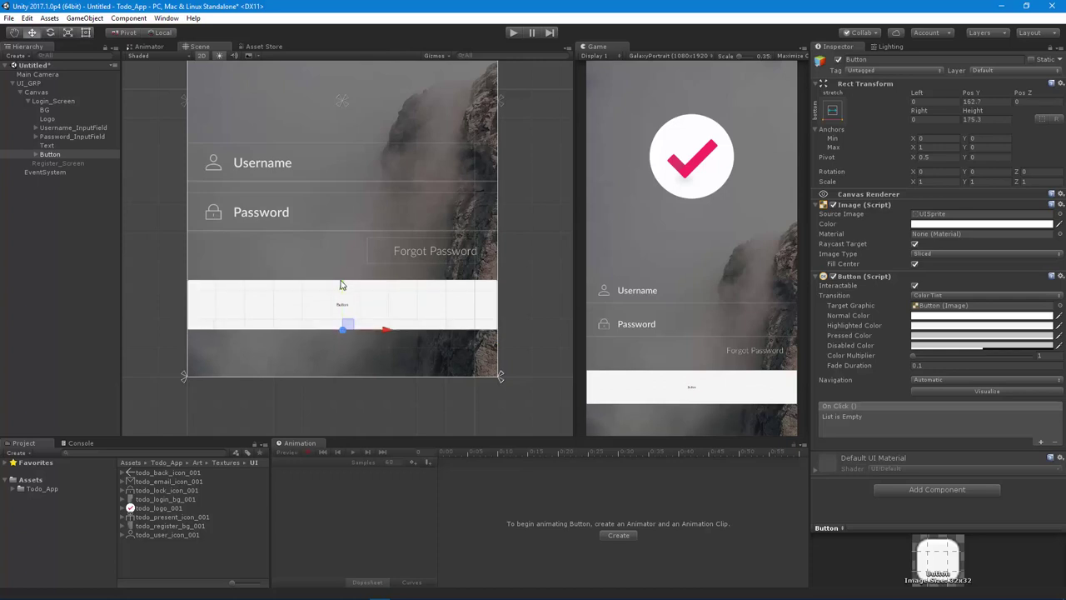
drag(340, 284, 341, 283)
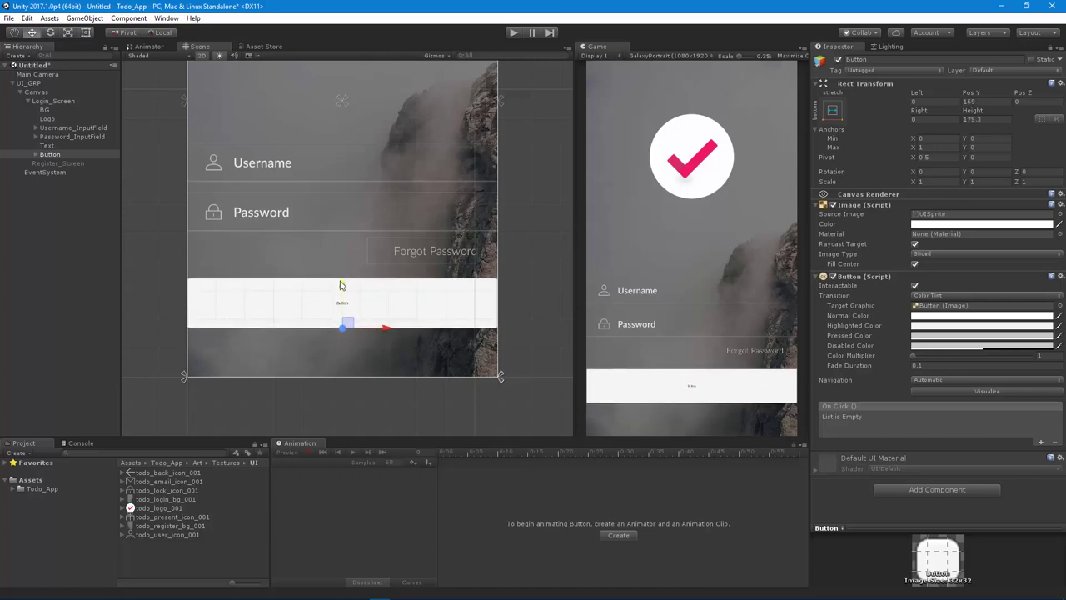
Move the username field, password field and Forgot Password text up slightly together, and raise the button to about Y 192.
click(51, 146)
drag(425, 211, 419, 194)
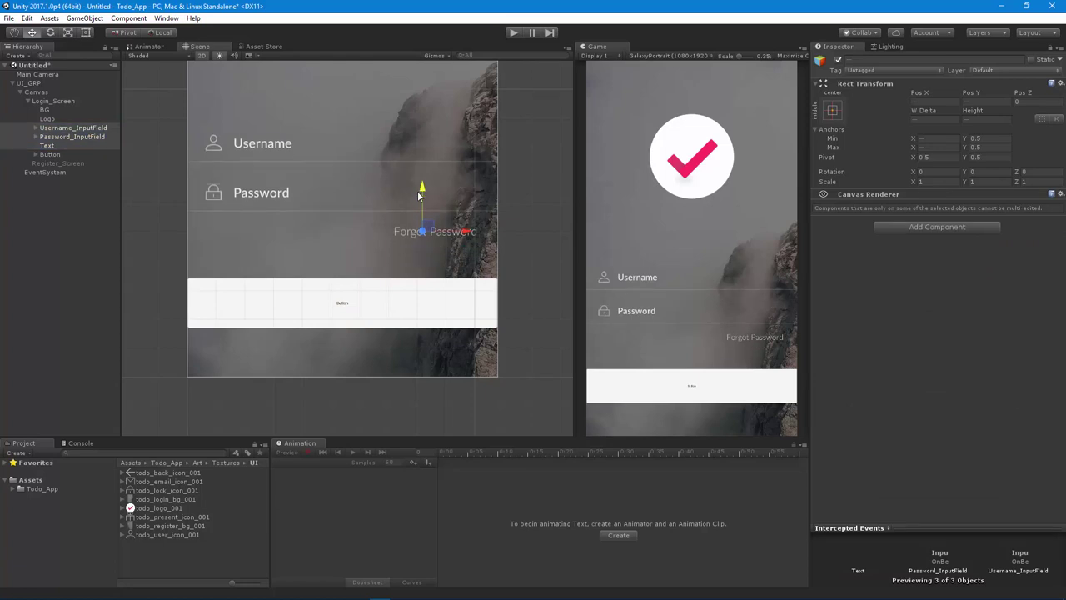
click(48, 154)
drag(341, 287, 341, 280)
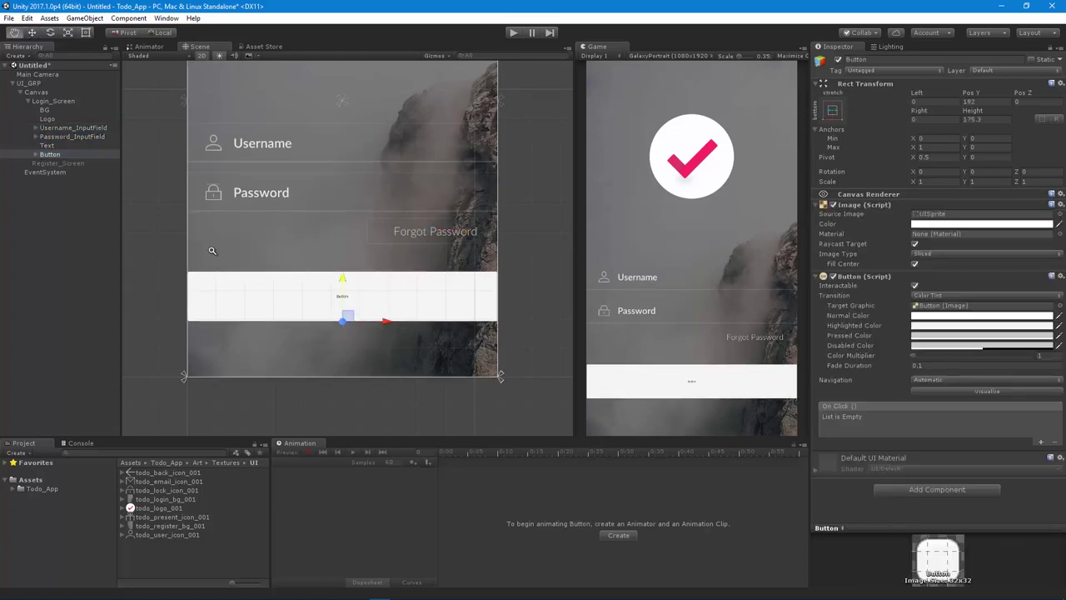
Change the button's child text to "Sign In", matching the mockup.
scroll(212, 250, down, 5)
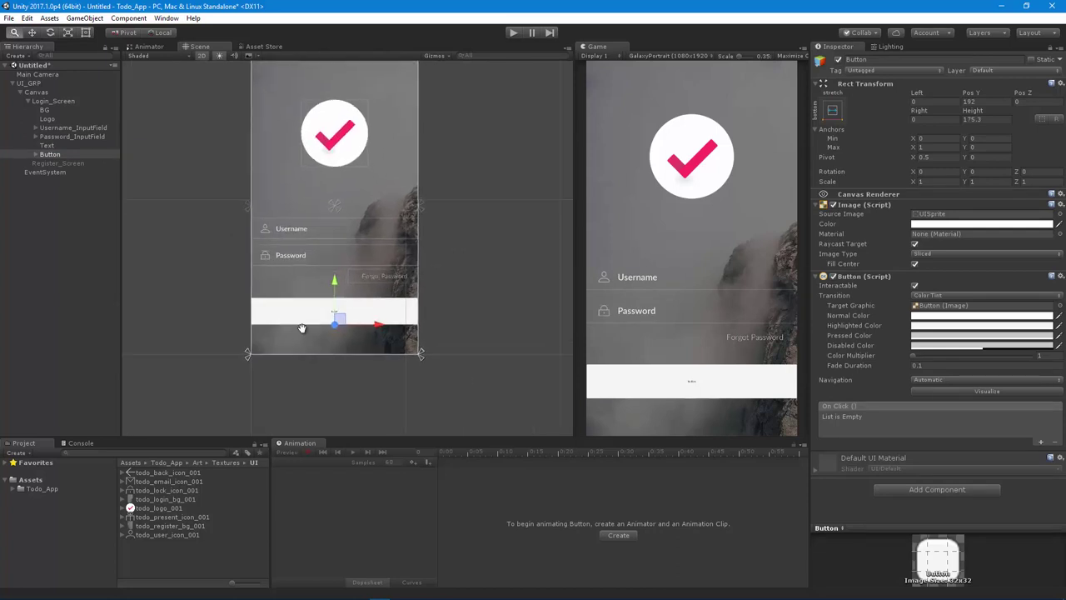
scroll(301, 328, up, 1)
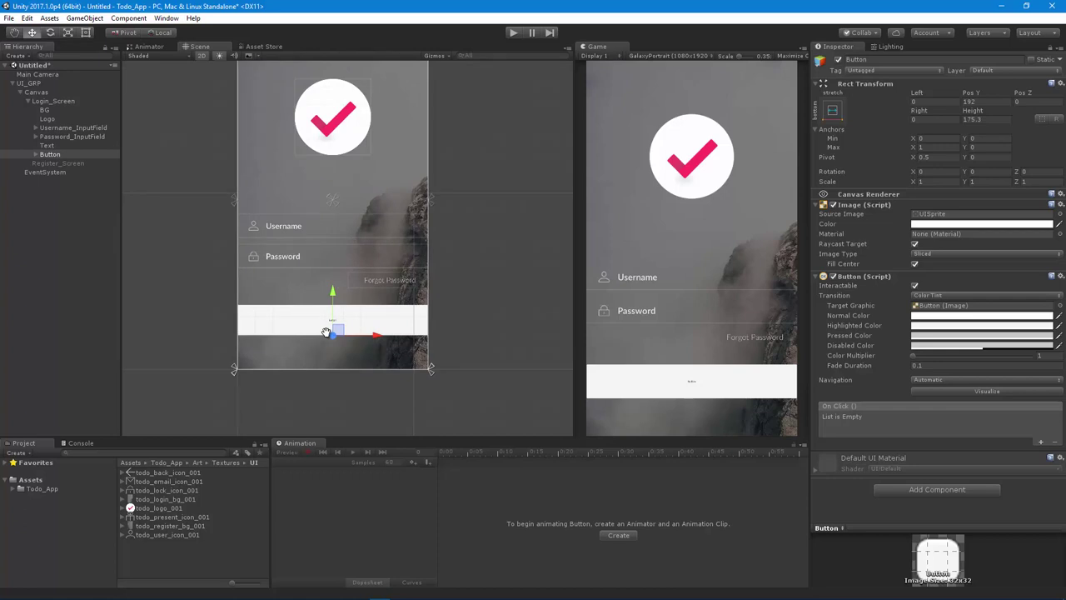
click(35, 154)
click(56, 163)
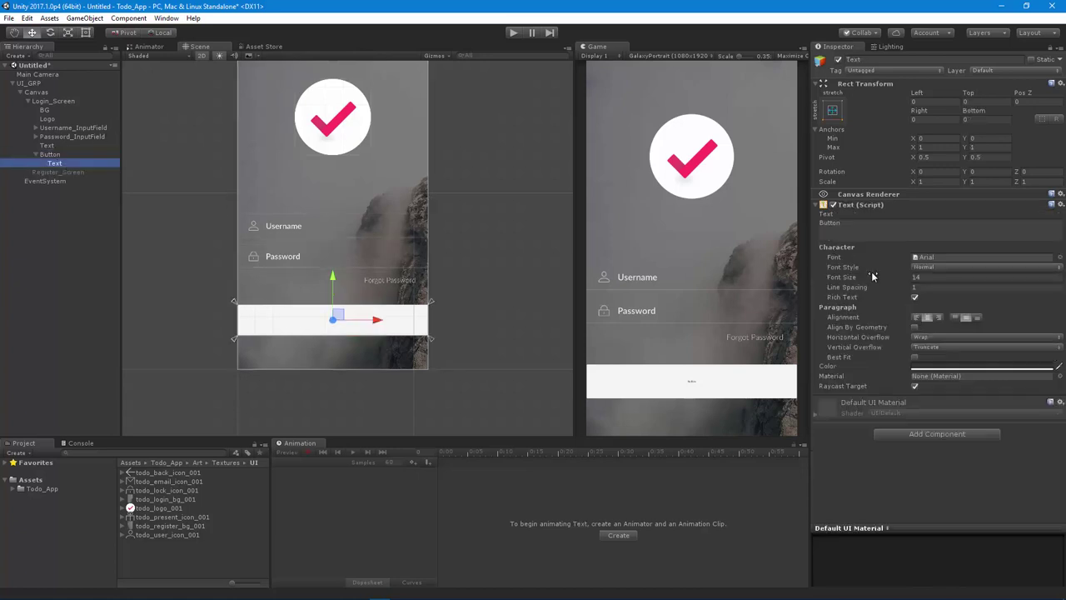
click(856, 224)
text(Sign)
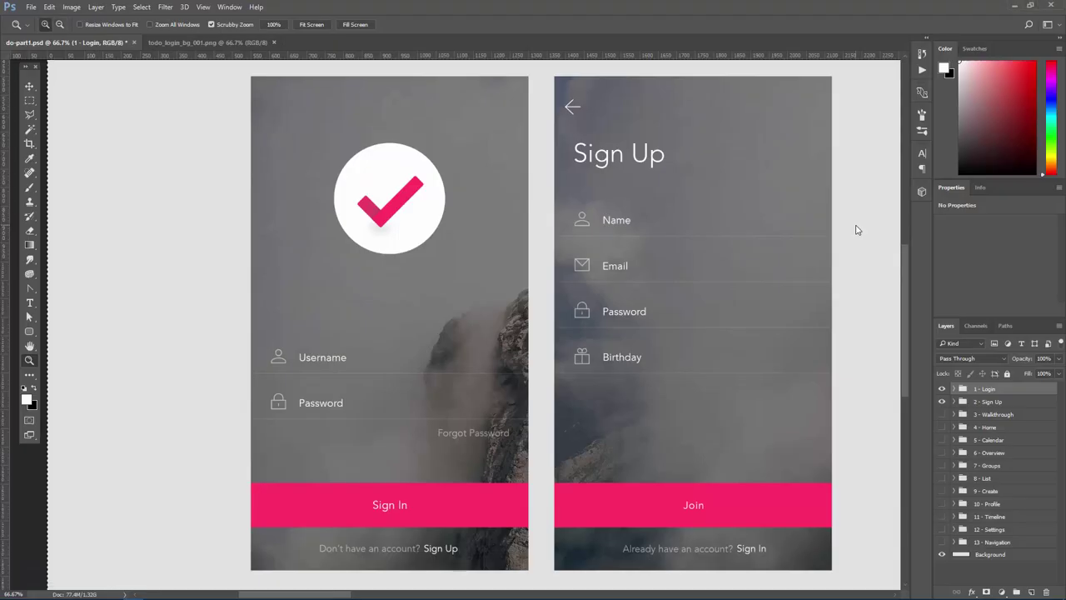
text(In)
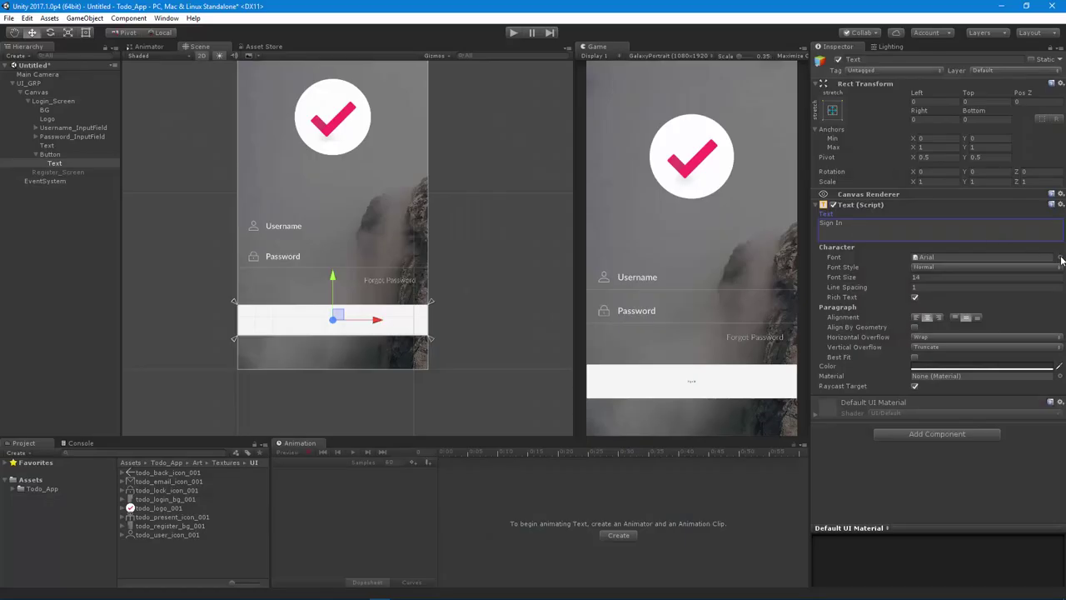
Set the Sign In text's font to LATO-REGULAR and its font size to 50.
click(1059, 257)
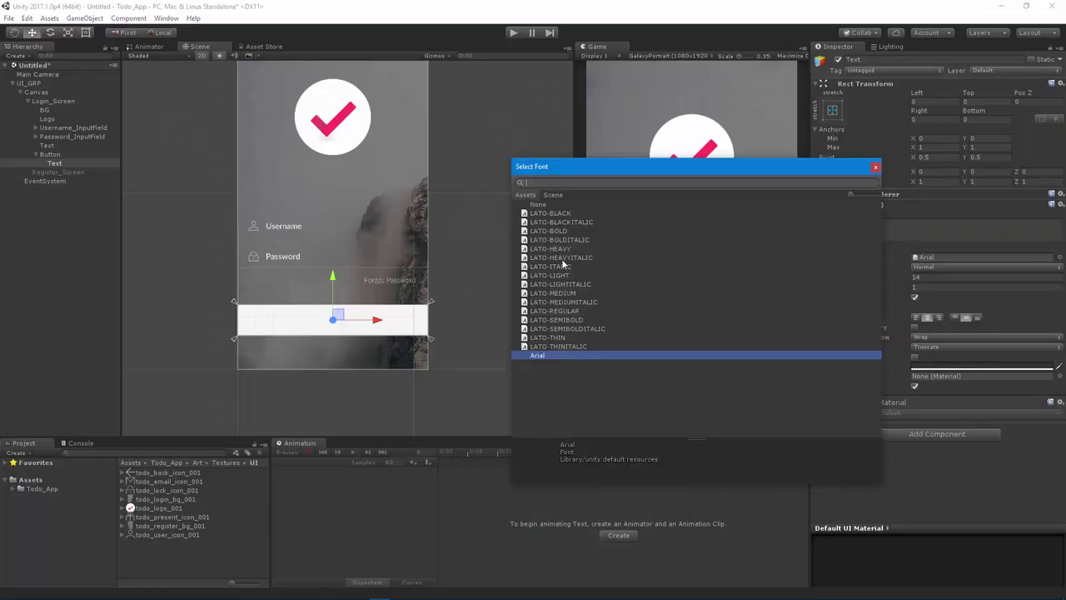
double_click(571, 311)
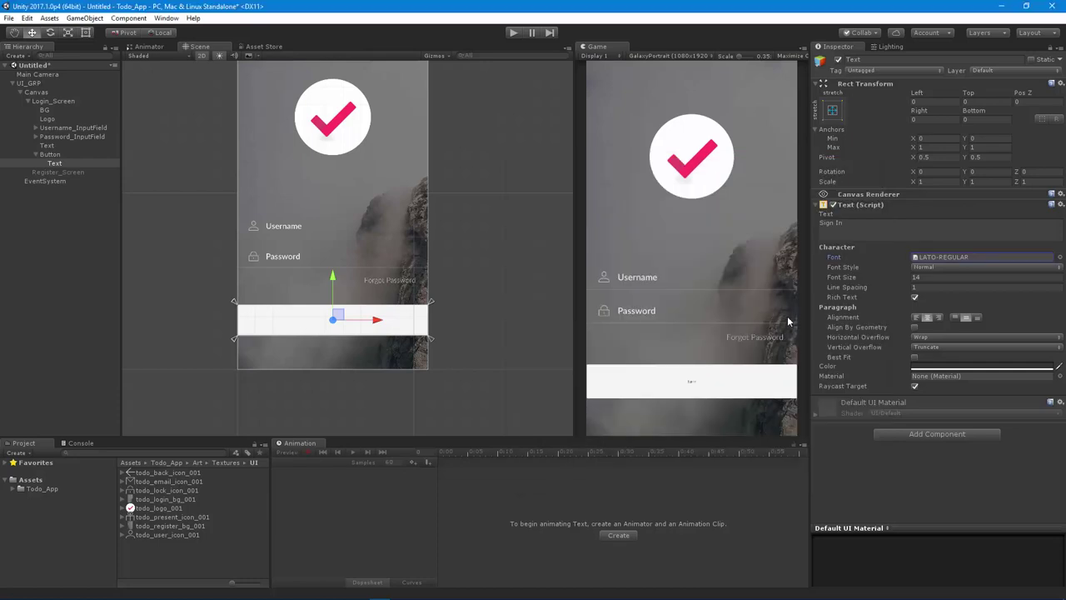
click(930, 278)
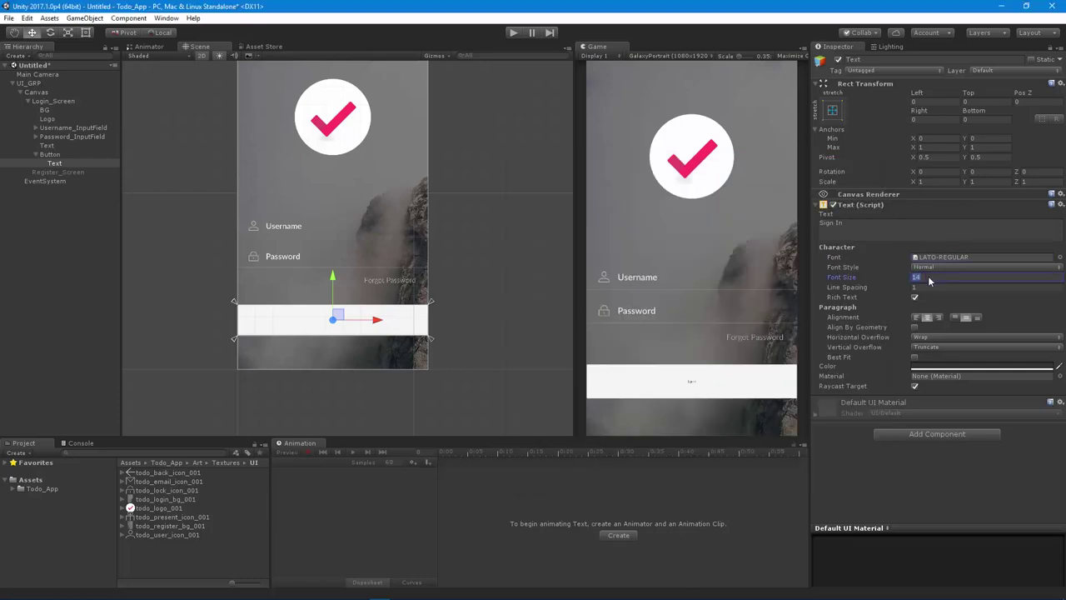
text(40)
key(Tab)
click(924, 278)
text(65)
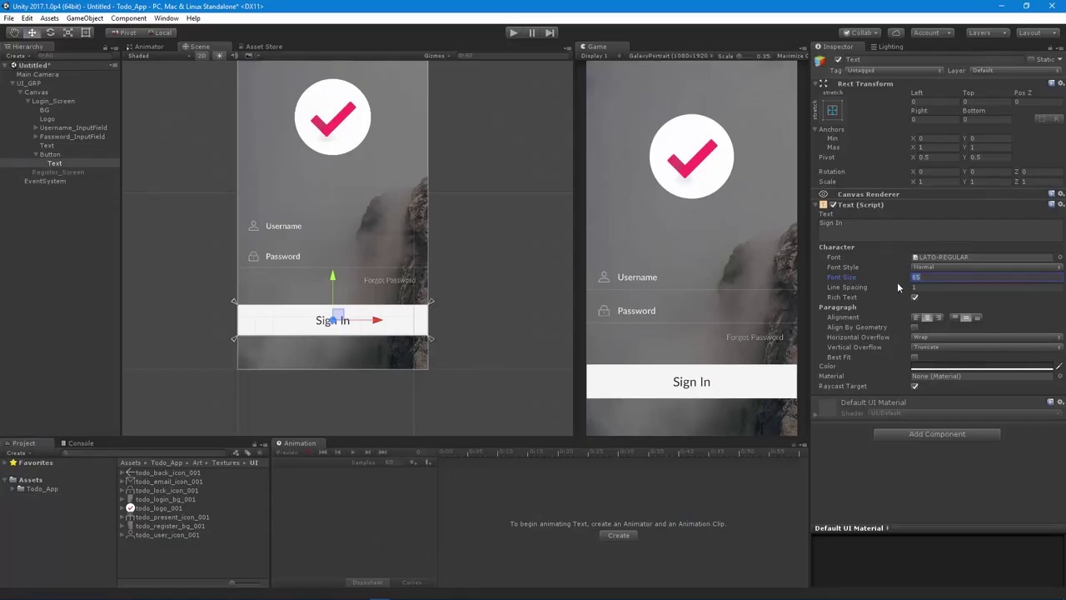
text(50)
Set the button's image colour to the pink sampled from the logo's checkmark.
click(50, 154)
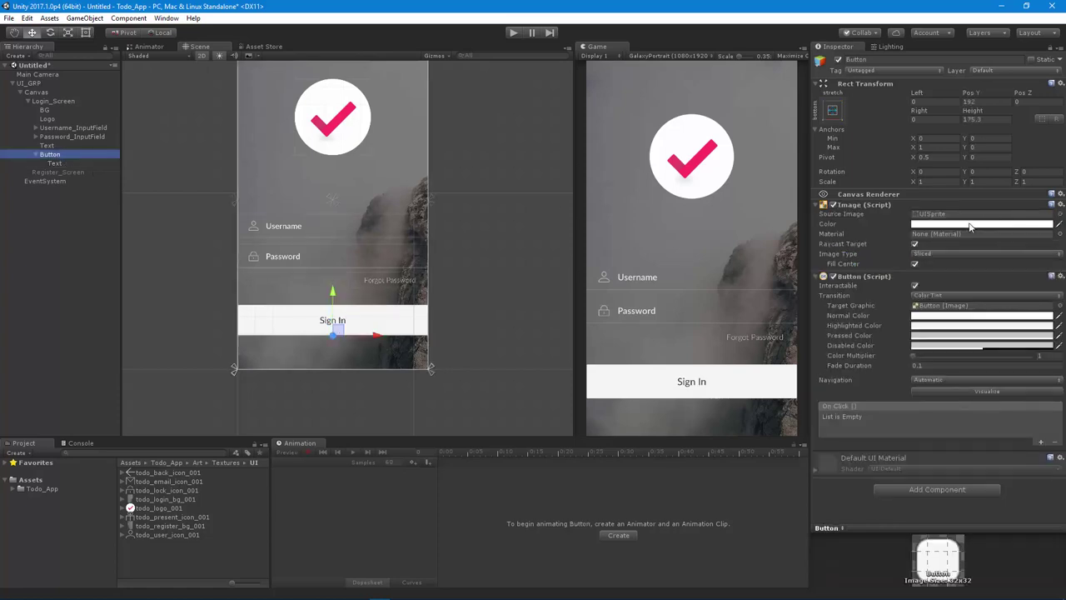
click(971, 225)
click(792, 114)
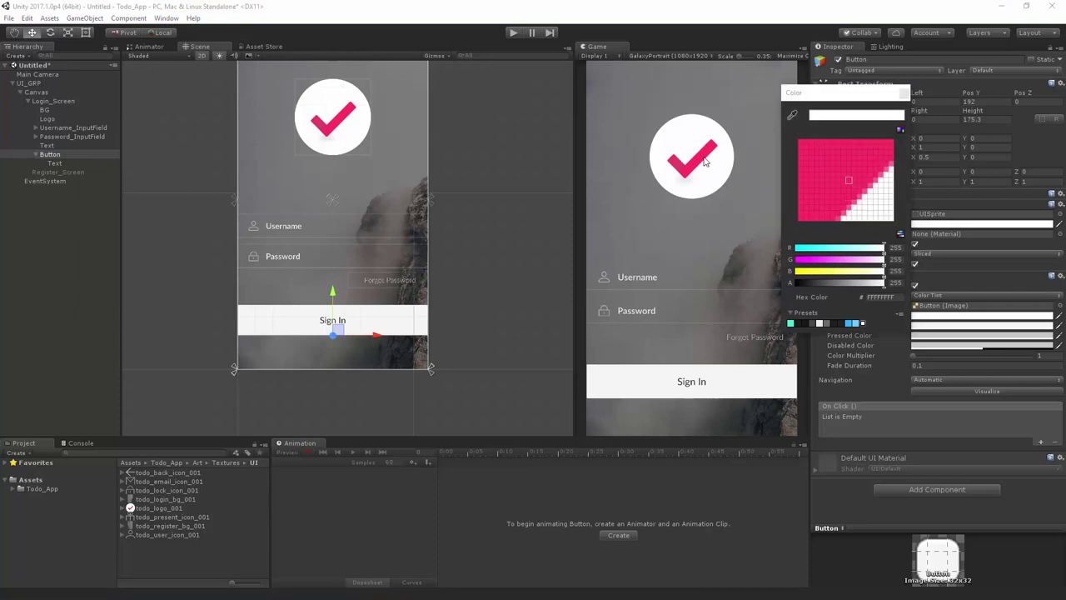
click(708, 162)
click(904, 93)
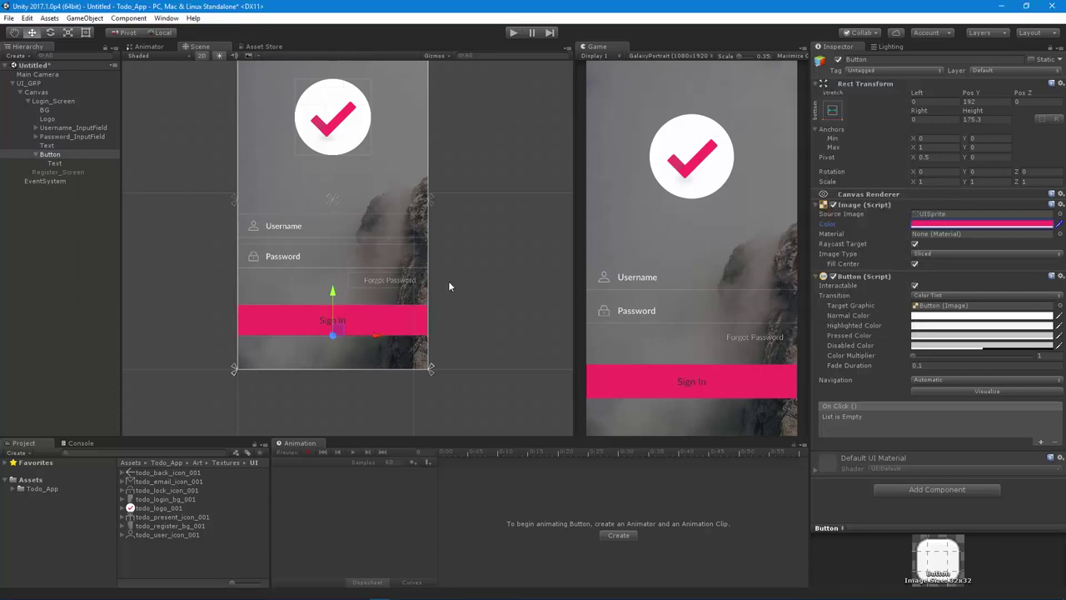
Set the Sign In text's colour to the near-white preset F0F0F0FF.
click(55, 163)
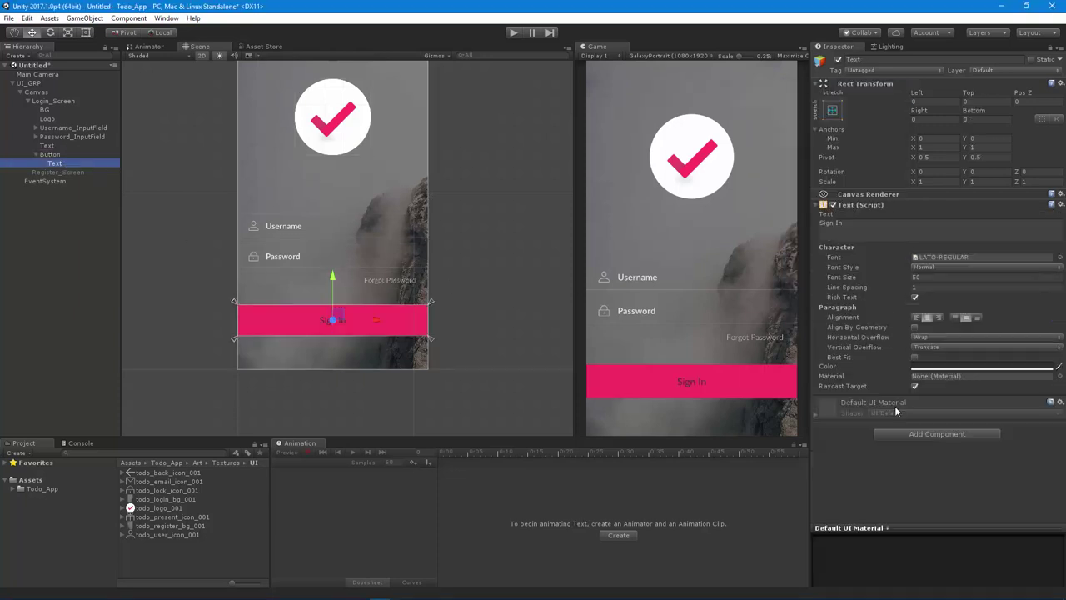
click(943, 372)
click(820, 323)
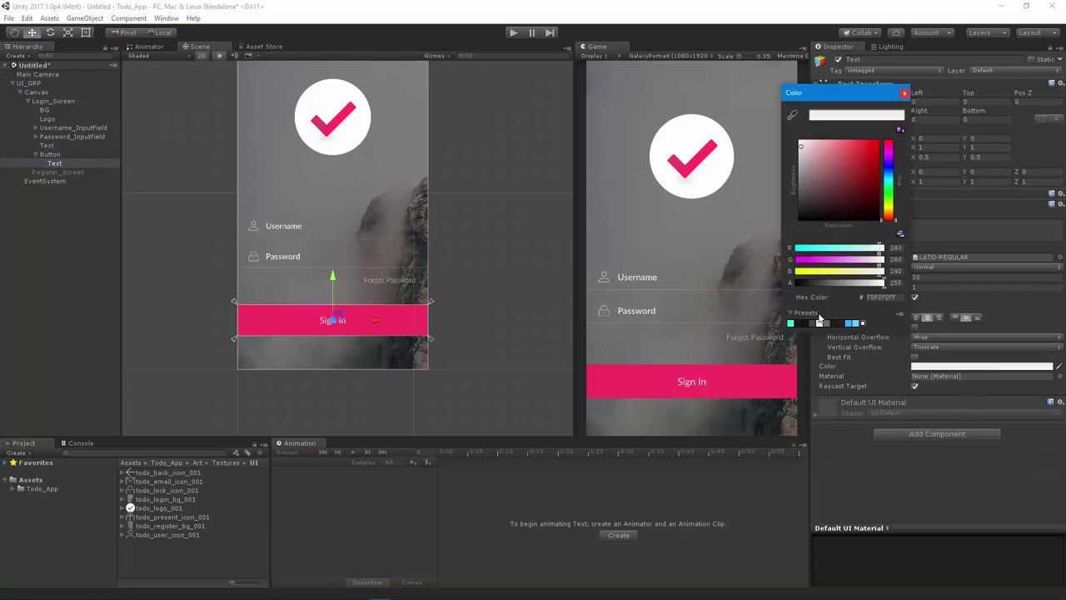
click(904, 93)
click(142, 300)
key(q)
scroll(315, 283, down, 3)
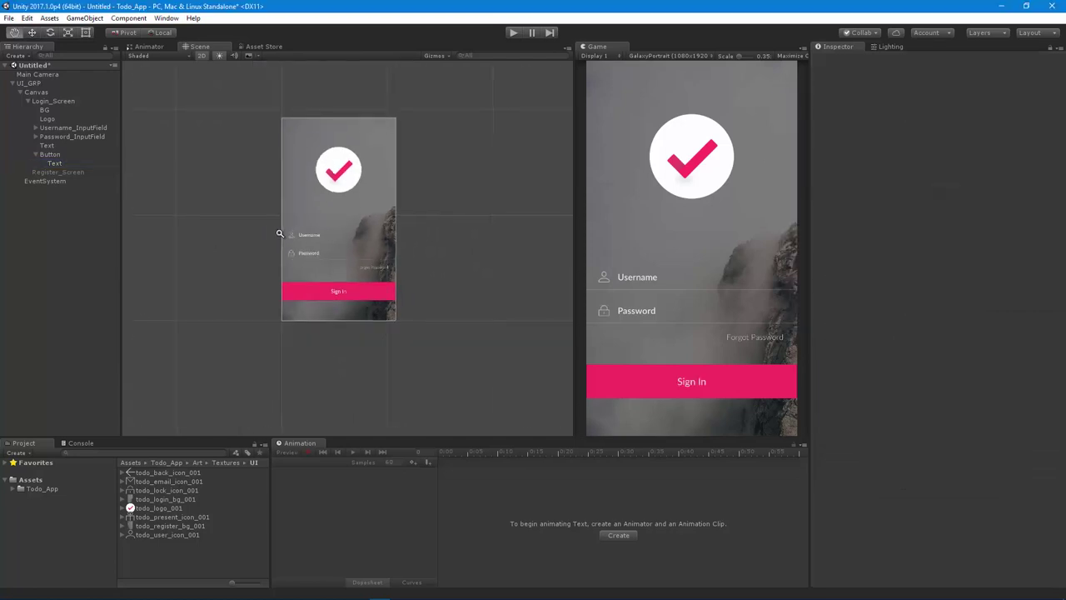
scroll(316, 275, up, 1)
key(w)
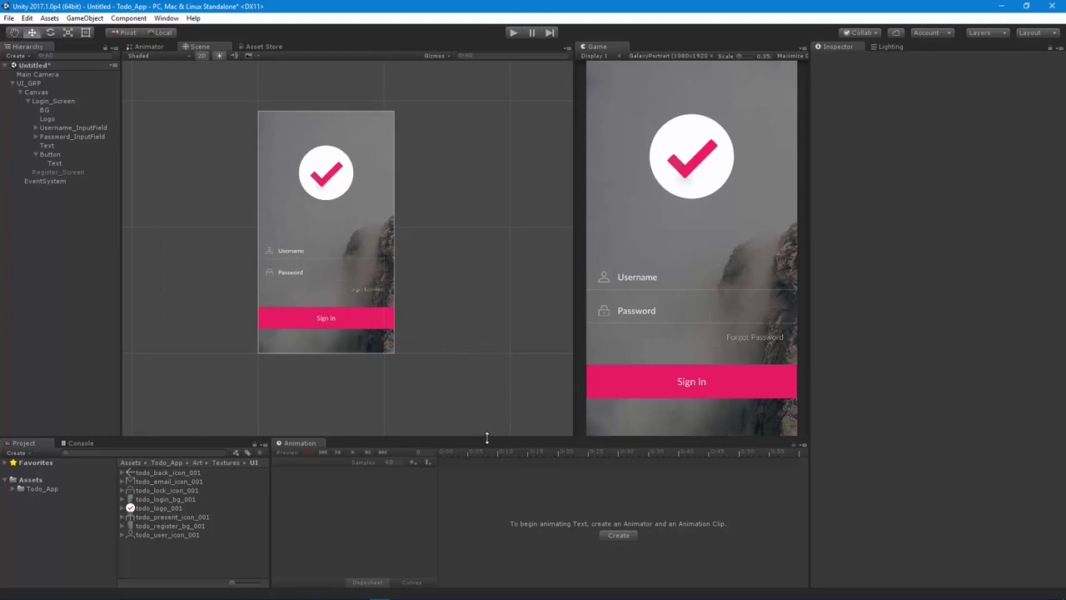
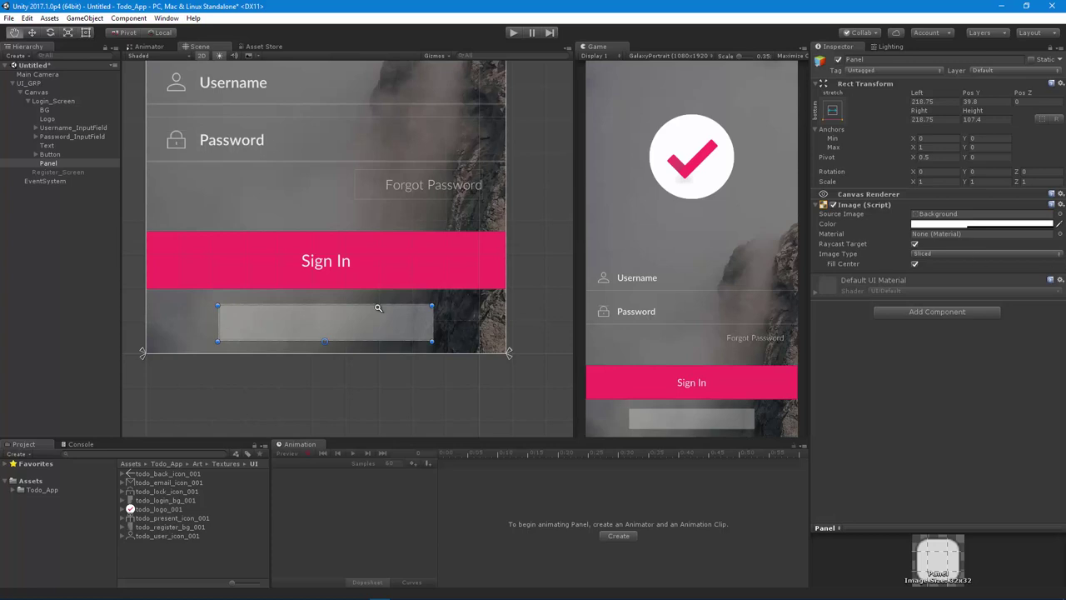
Resize the panel below the Sign In button to about 98 high at Y 56, and remove its Image and Canvas Renderer components.
alt+right_drag(377, 308, 355, 344)
drag(351, 333, 354, 297)
click(1063, 206)
click(989, 222)
click(1062, 193)
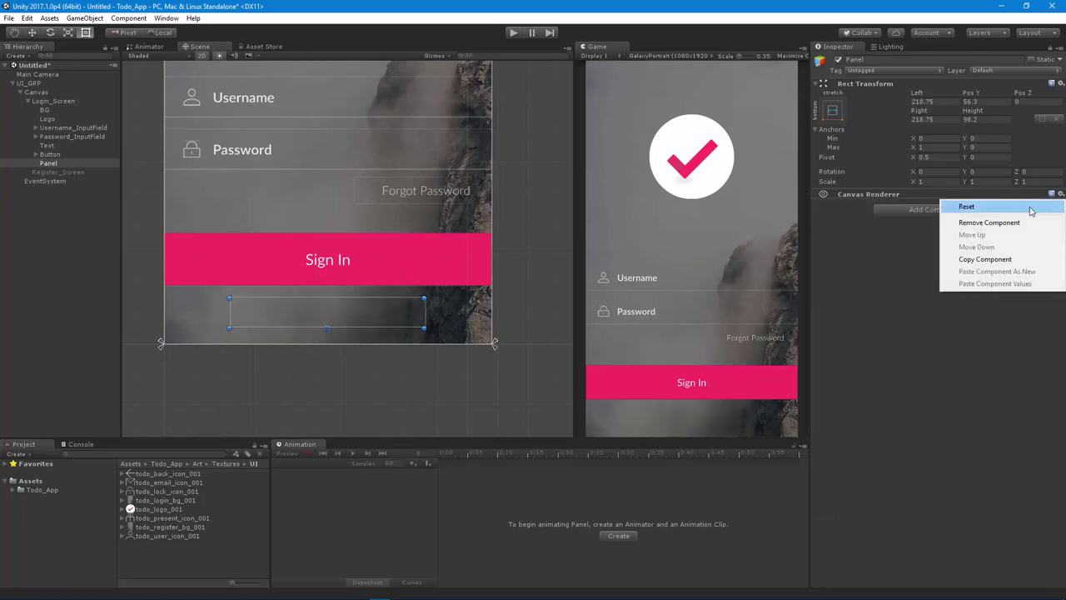
click(989, 222)
Rename the empty panel as ForgotPanel.
scroll(395, 352, up, 3)
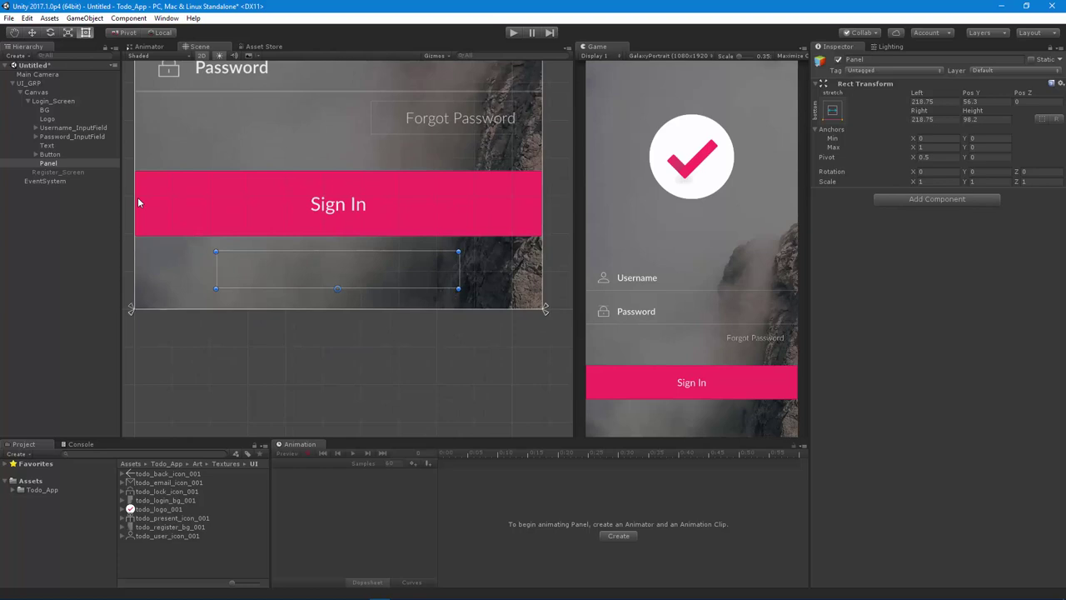
click(75, 164)
click(74, 163)
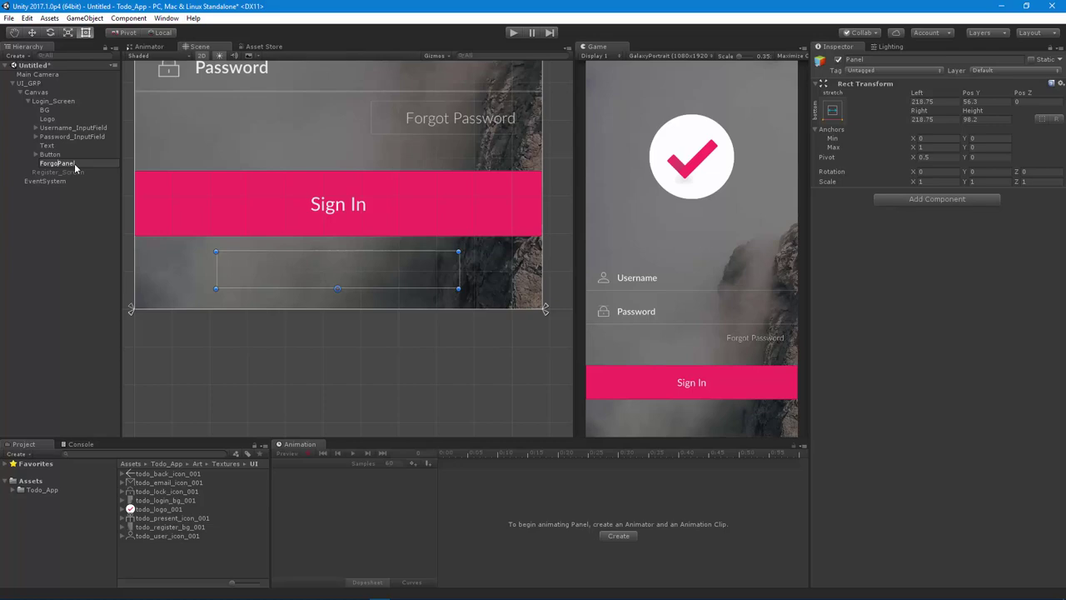
text(ForgotPanel)
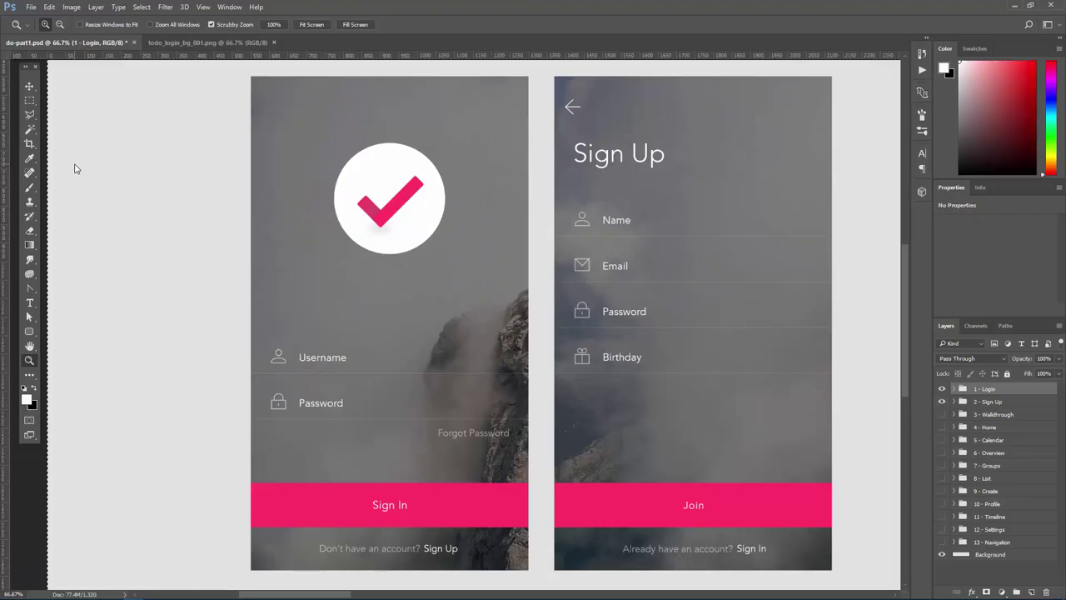
key(Return)
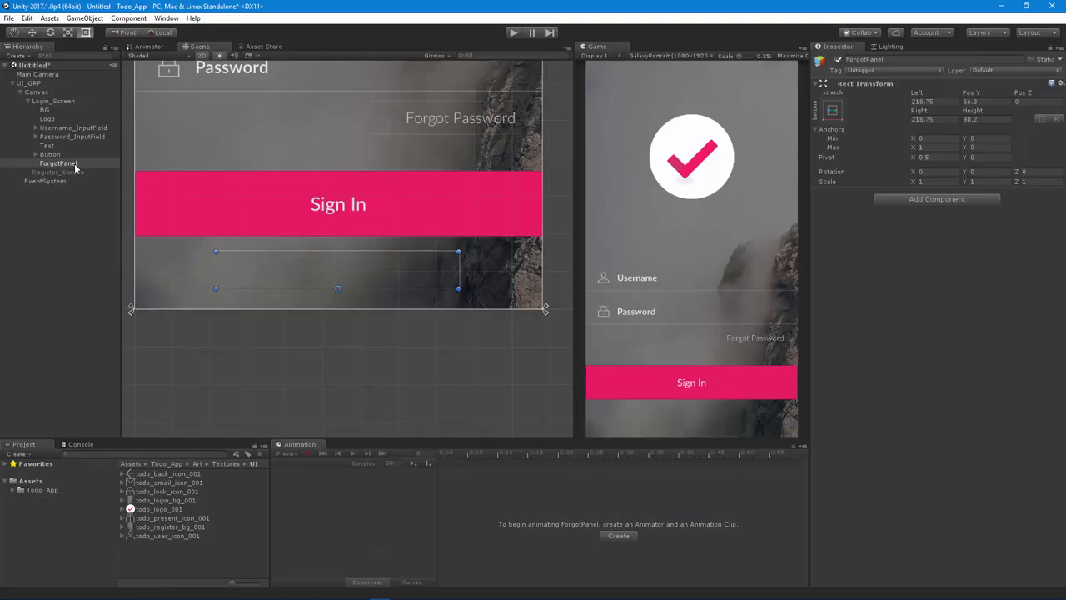
Rename the panel below the Sign In button as NoAccount_Panel.
click(74, 163)
click(74, 163)
text(NoAccount_)
key(Return)
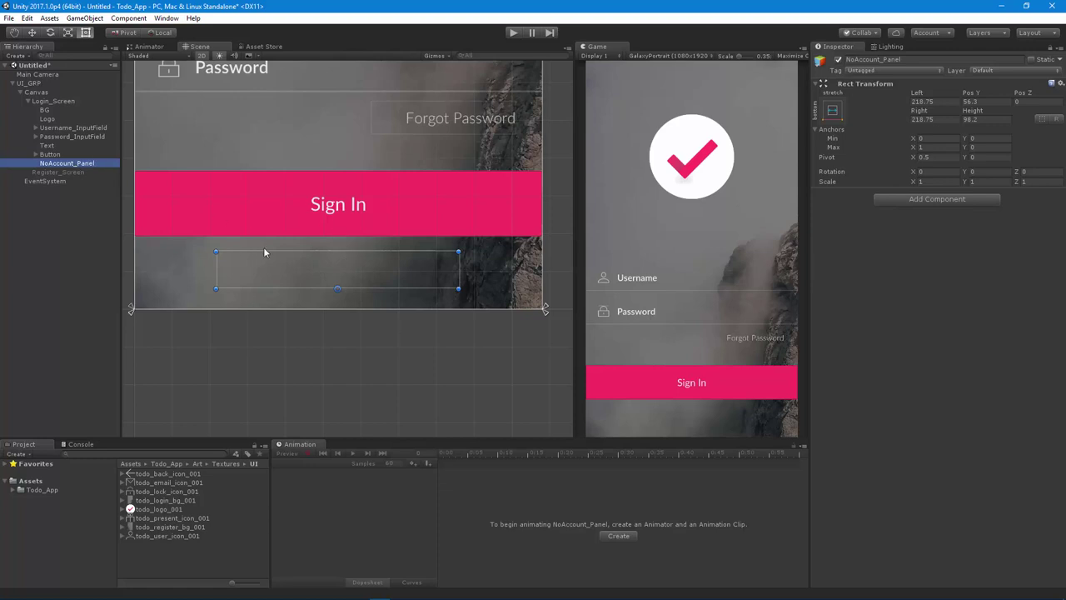
Add a UI Text inside NoAccount_Panel, stretched to fill it, with its right edge inset about 190.
right_click(83, 169)
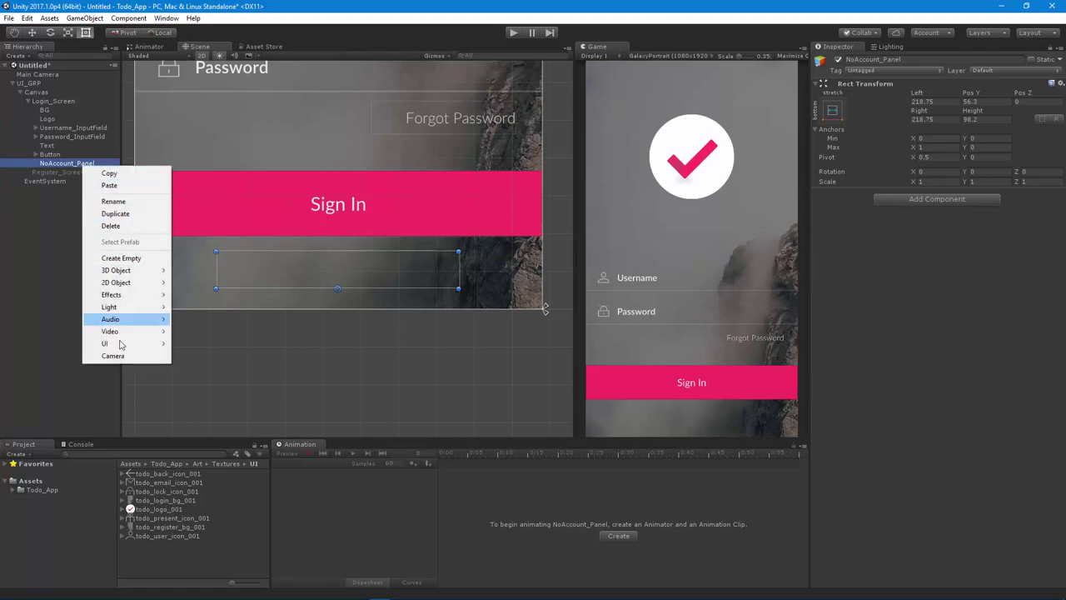
mouse_move(122, 344)
click(212, 344)
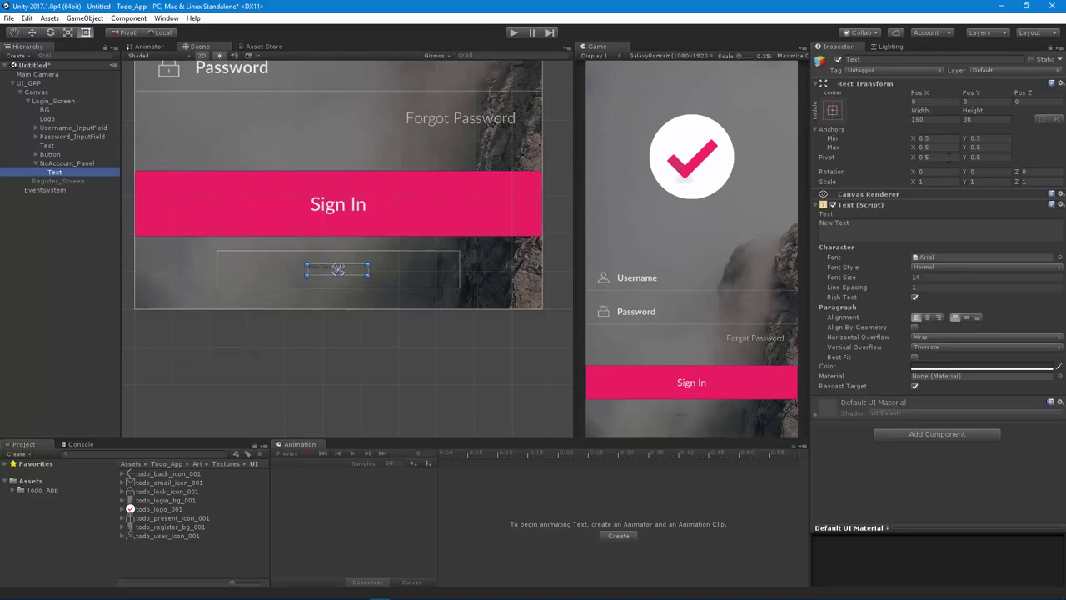
key(q)
click(834, 110)
alt+click(952, 283)
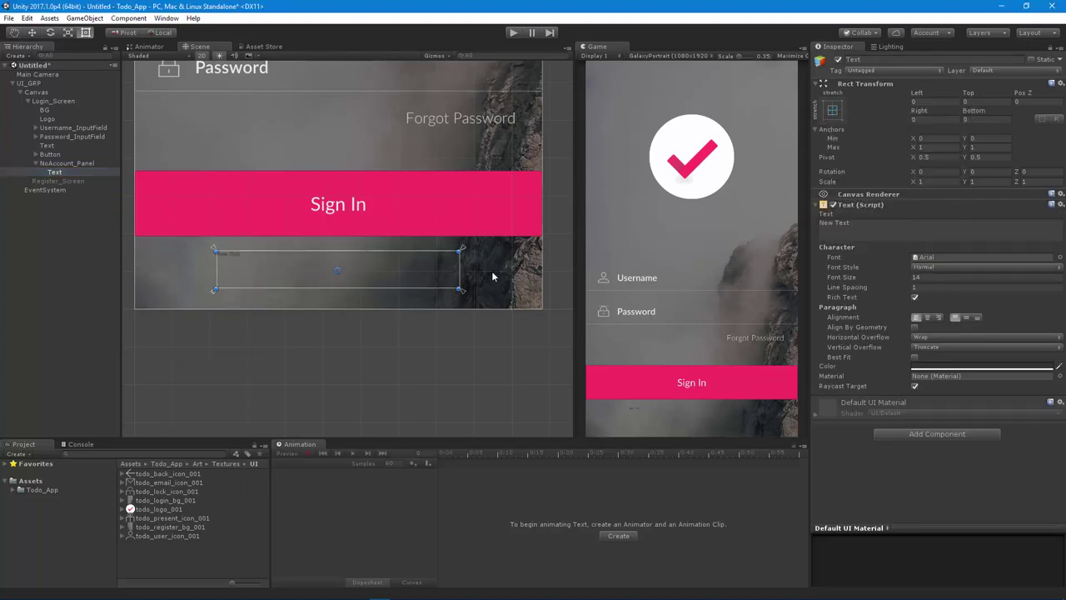
drag(459, 266, 387, 268)
Align the new text vertically to the middle and set its wording to "Dont have an Account?".
click(965, 317)
click(861, 222)
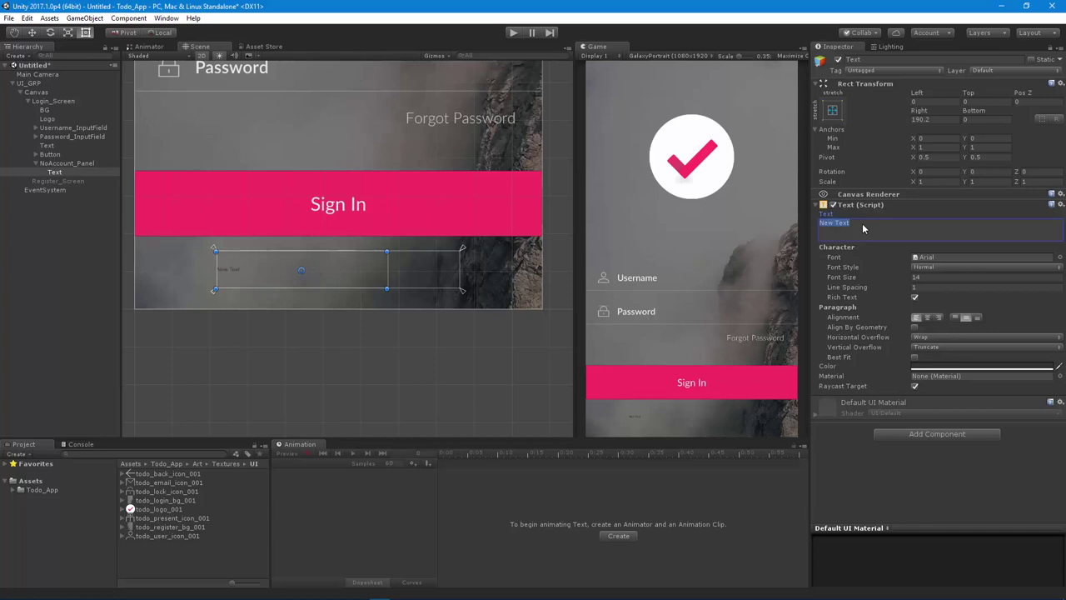
text(Dont have an Account?)
Set the "Dont have an Account?" text's colour to grey 969696FF and its font size to 41.
click(942, 367)
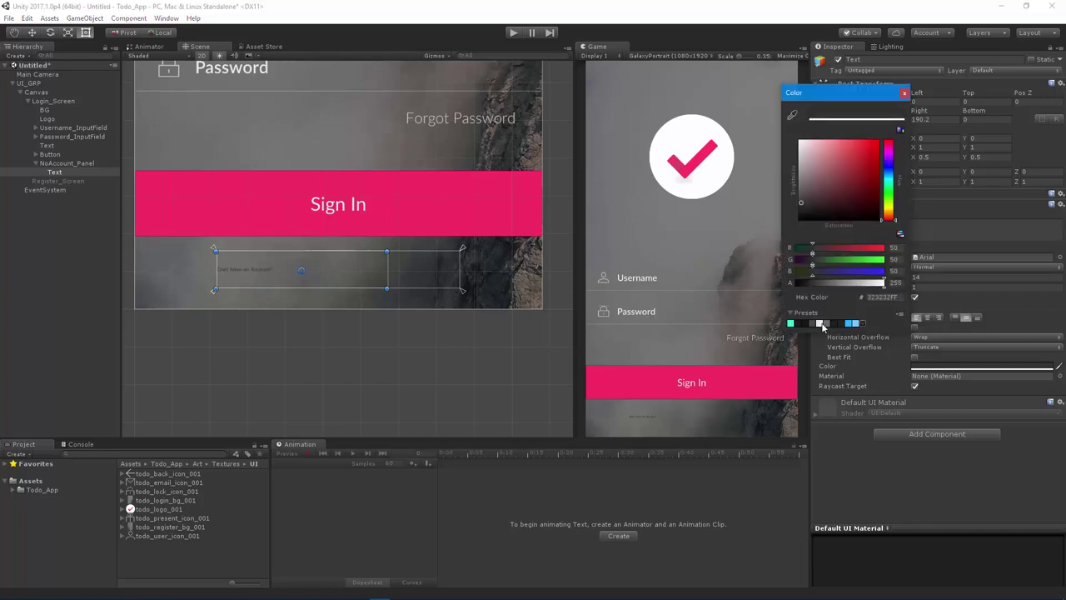
key(alt+Tab)
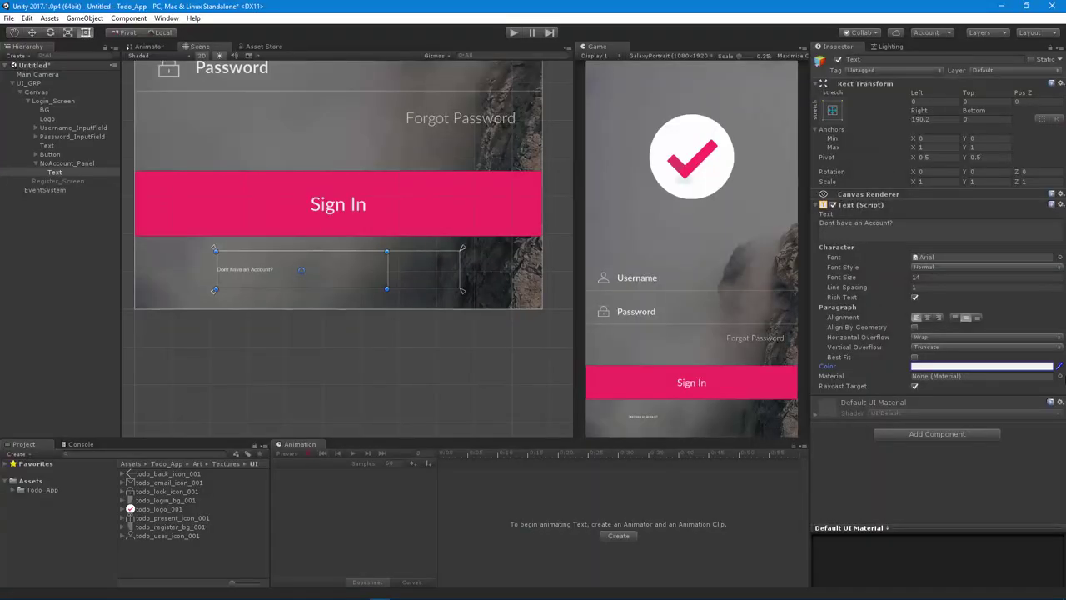
click(979, 368)
drag(805, 153, 796, 176)
click(904, 92)
mouse_move(851, 279)
mouse_down()
mouse_move(892, 279)
mouse_move(866, 280)
mouse_up()
key(w)
key(t)
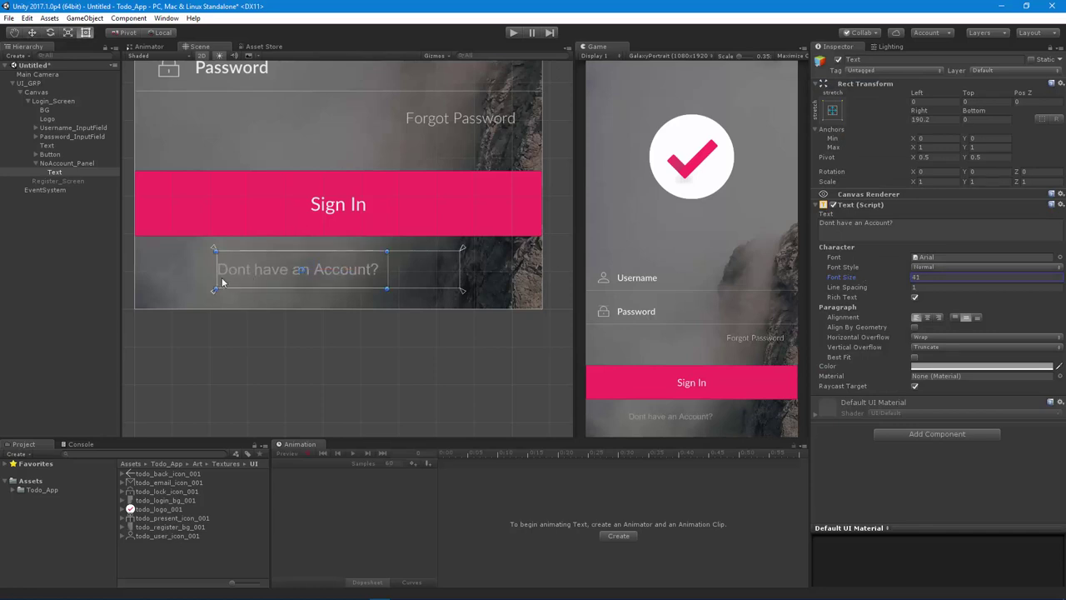
Adjust the "Dont have an Account?" text box to a left inset of about 28 and a right inset of 0.
mouse_move(214, 274)
mouse_down()
mouse_move(226, 272)
mouse_move(215, 271)
mouse_up()
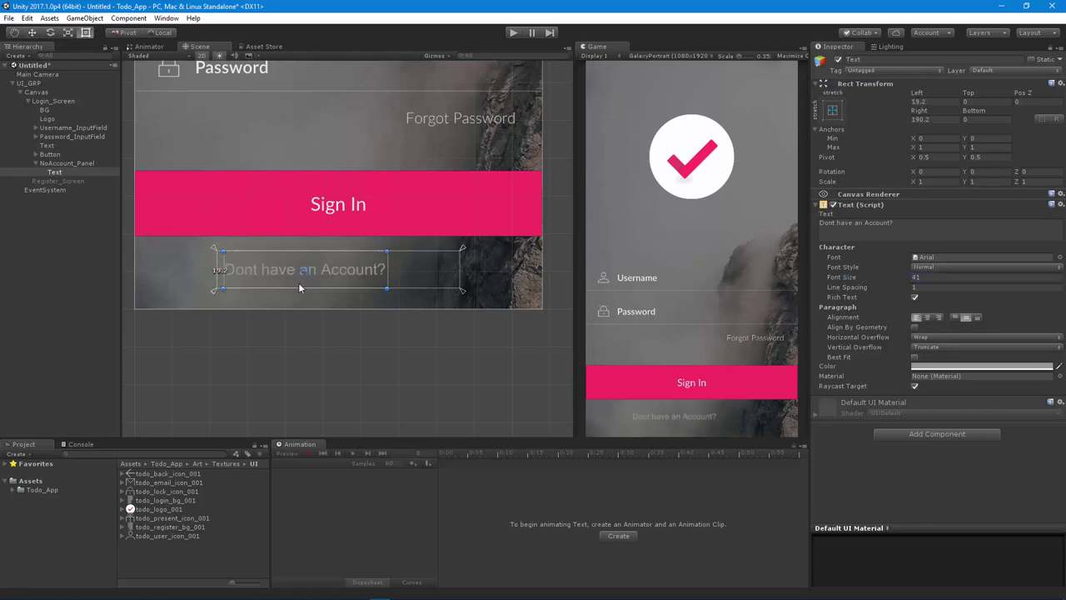
drag(388, 270, 462, 273)
mouse_move(214, 272)
mouse_down()
mouse_move(237, 271)
mouse_move(223, 271)
mouse_up()
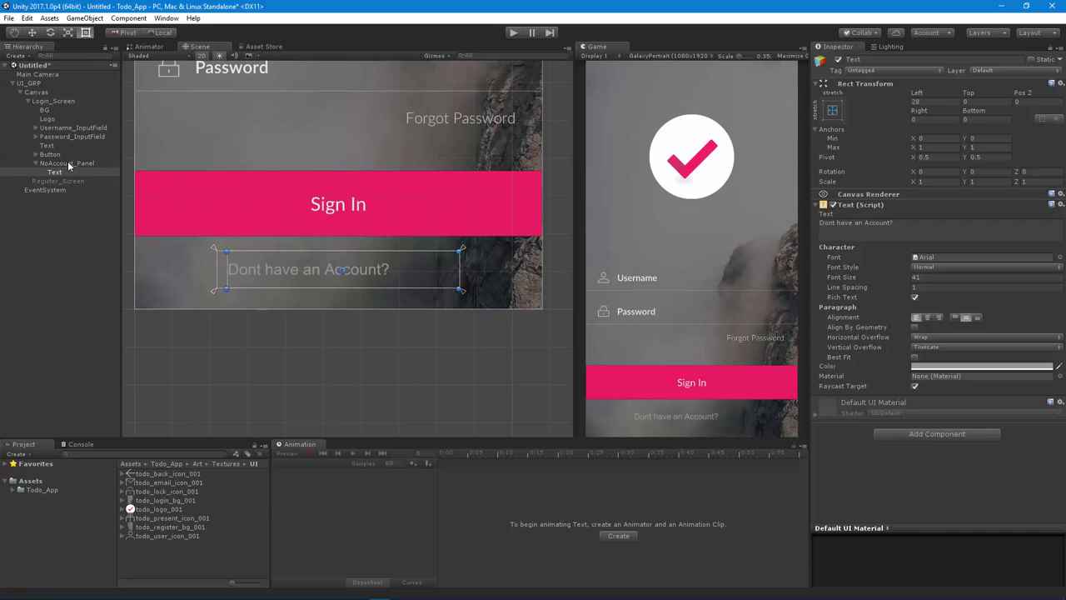
Add a UI Button inside NoAccount_Panel, with anchor, pivot and position set to middle right.
click(69, 164)
right_click(69, 164)
mouse_move(109, 339)
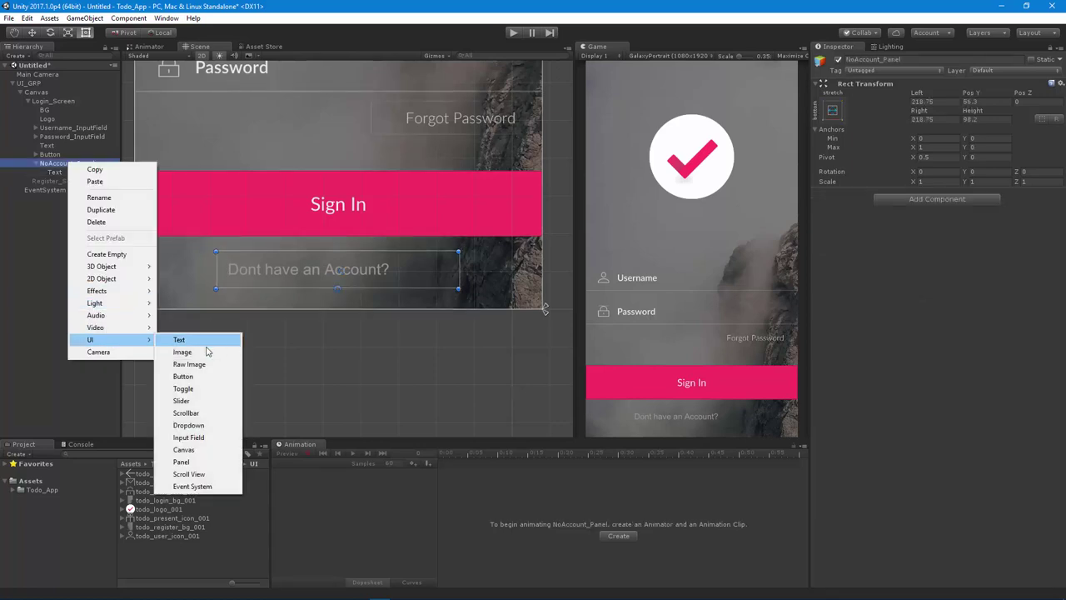
click(183, 376)
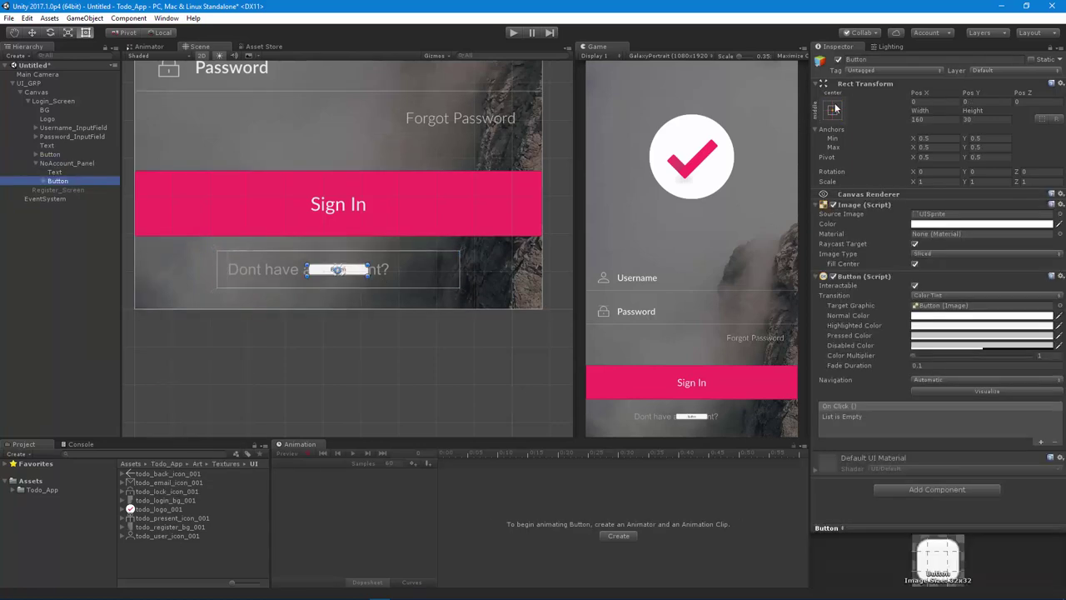
click(833, 109)
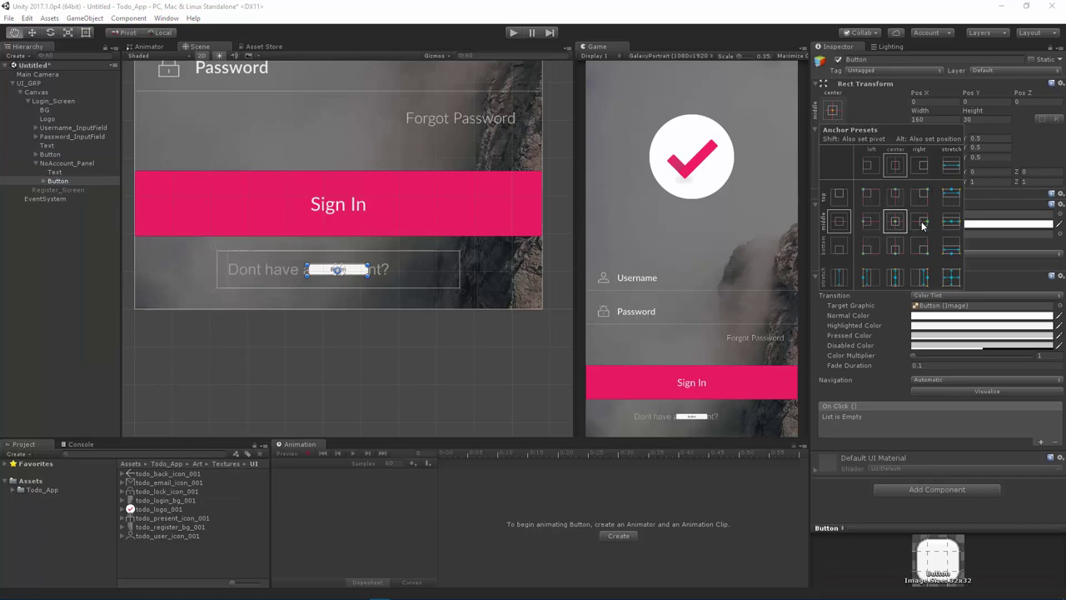
click(922, 221)
Resize the new button to the panel's full height and about 174 wide, beside the account question.
scroll(346, 275, up, 3)
key(t)
drag(489, 275, 481, 313)
drag(427, 284, 419, 283)
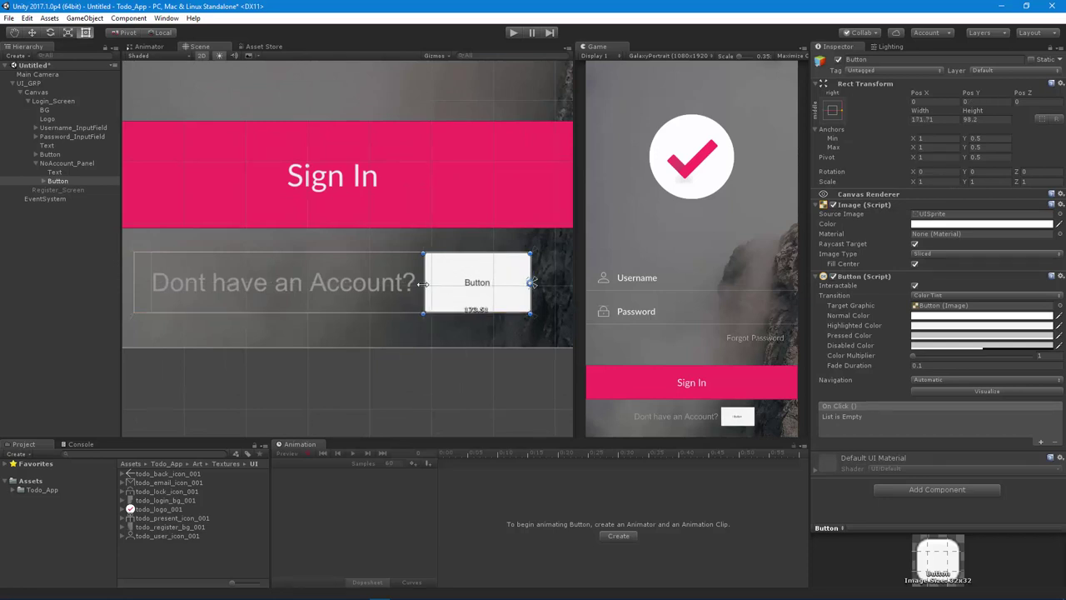
Try removing the new button's Image and Canvas Renderer components, and undo both removals.
click(1060, 205)
click(1032, 235)
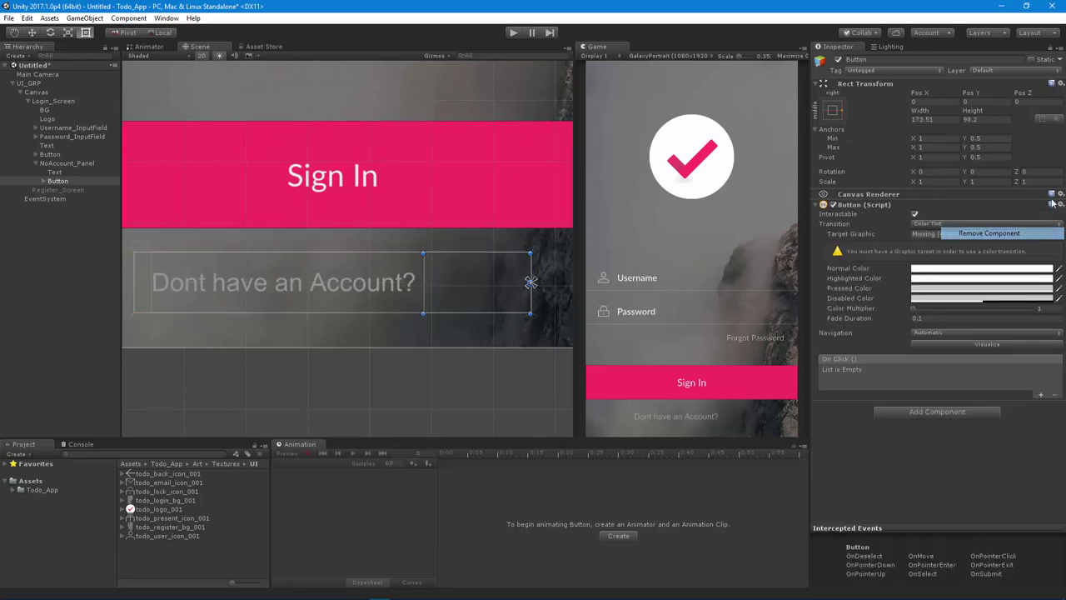
click(1060, 195)
click(1030, 223)
middle_drag(518, 247, 447, 224)
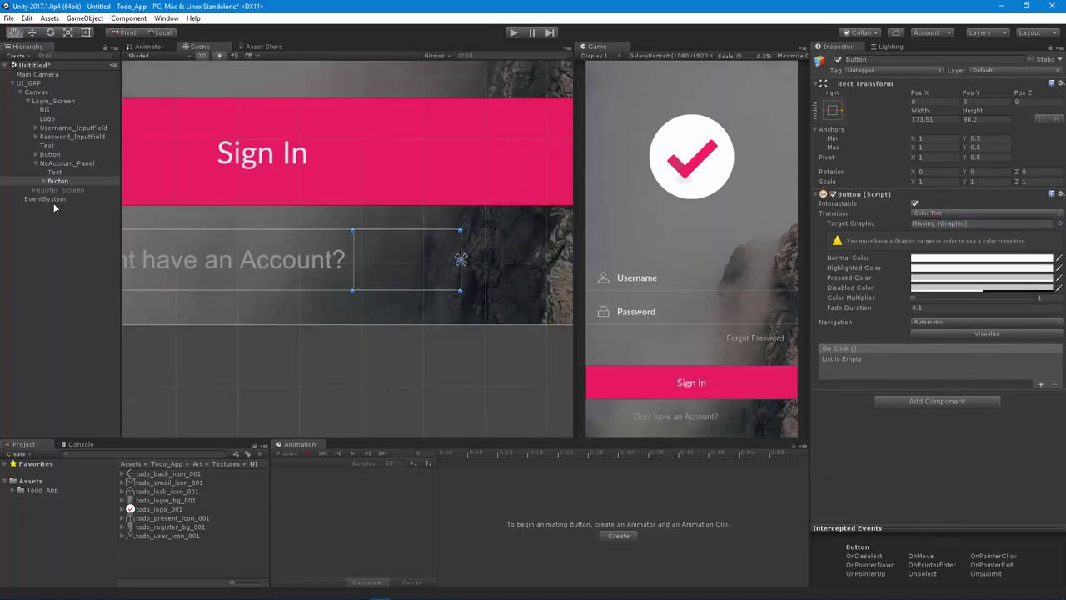
key(ctrl+z)
key(ctrl+z)
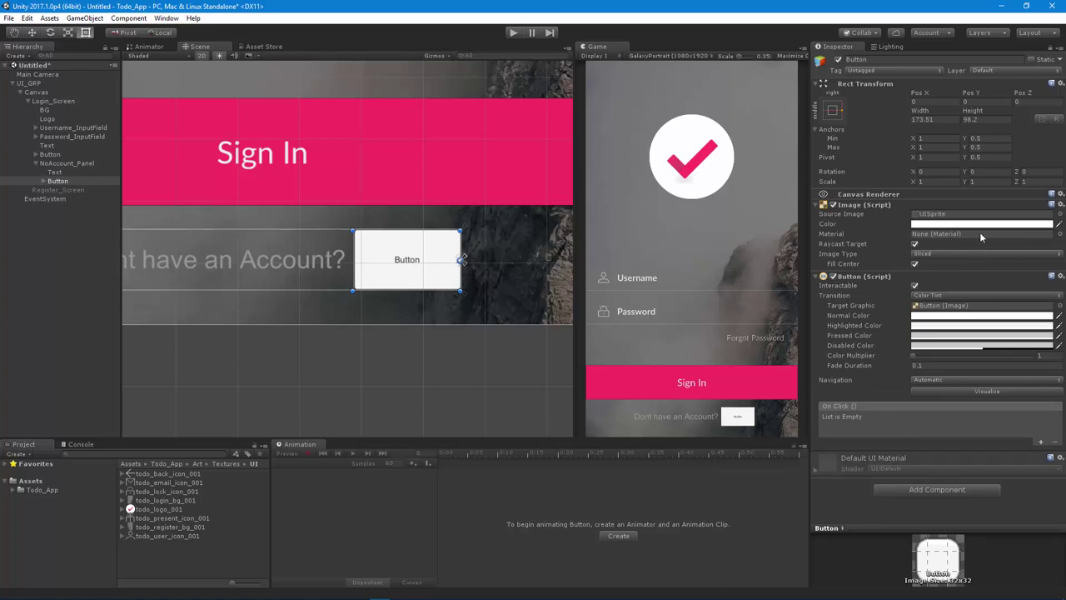
Set the new button's source image to None and make its image colour fully transparent (FFFFFF00).
click(1058, 214)
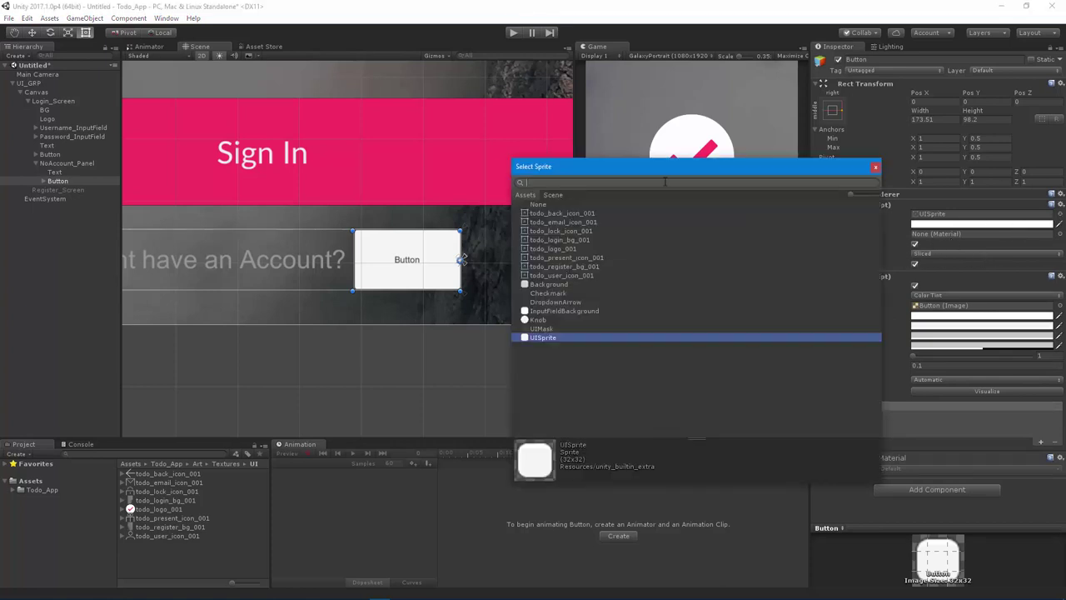
double_click(548, 204)
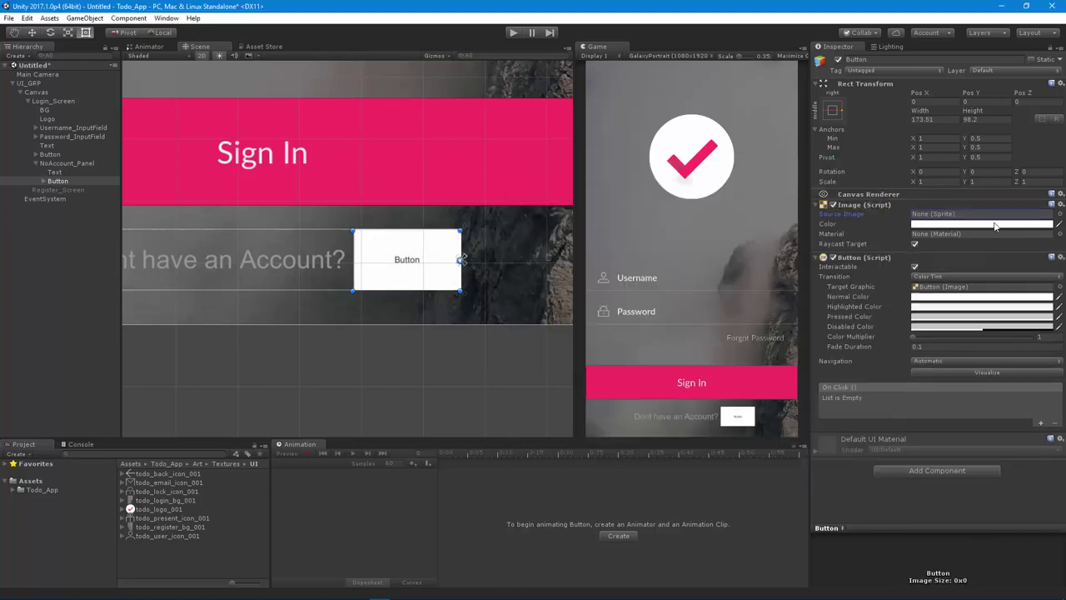
click(1014, 225)
drag(861, 283, 773, 261)
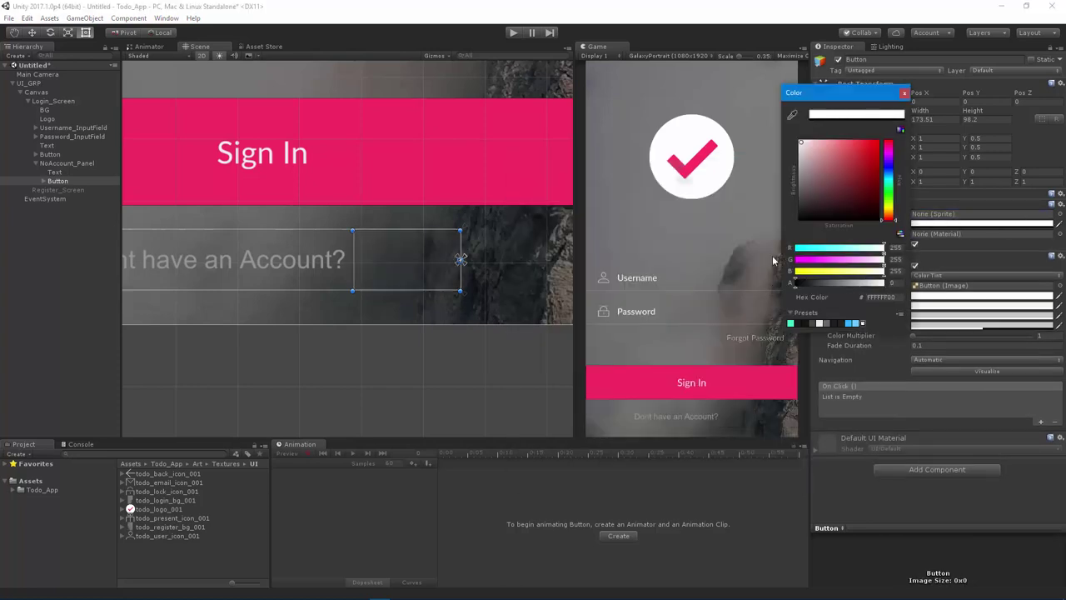
click(905, 94)
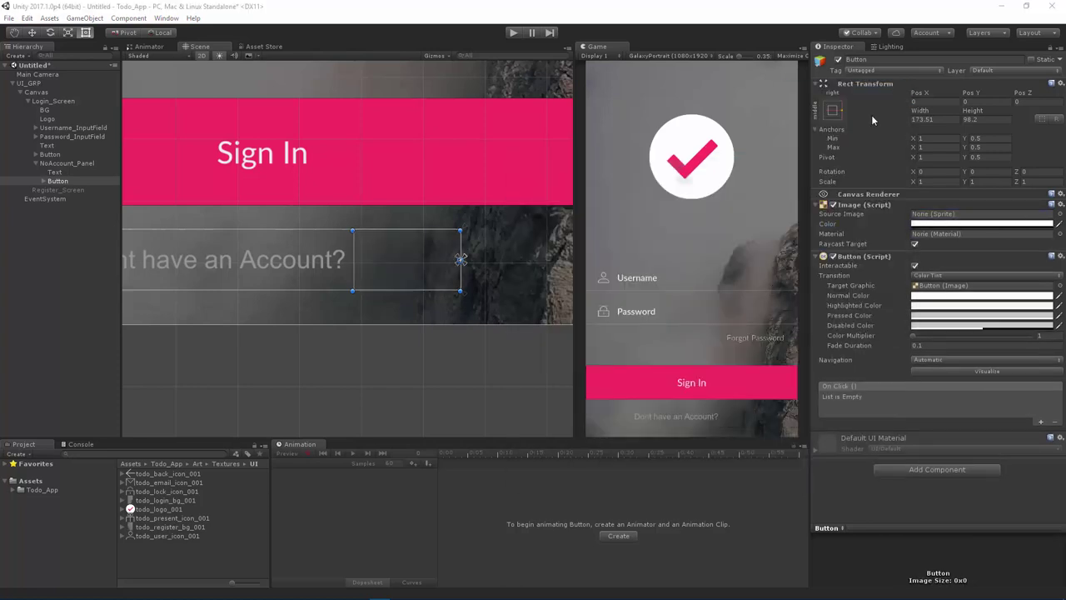
Try the near-white preset F0F0F0FF on the "Dont have an Account?" text, and undo the colour change.
click(56, 171)
click(940, 367)
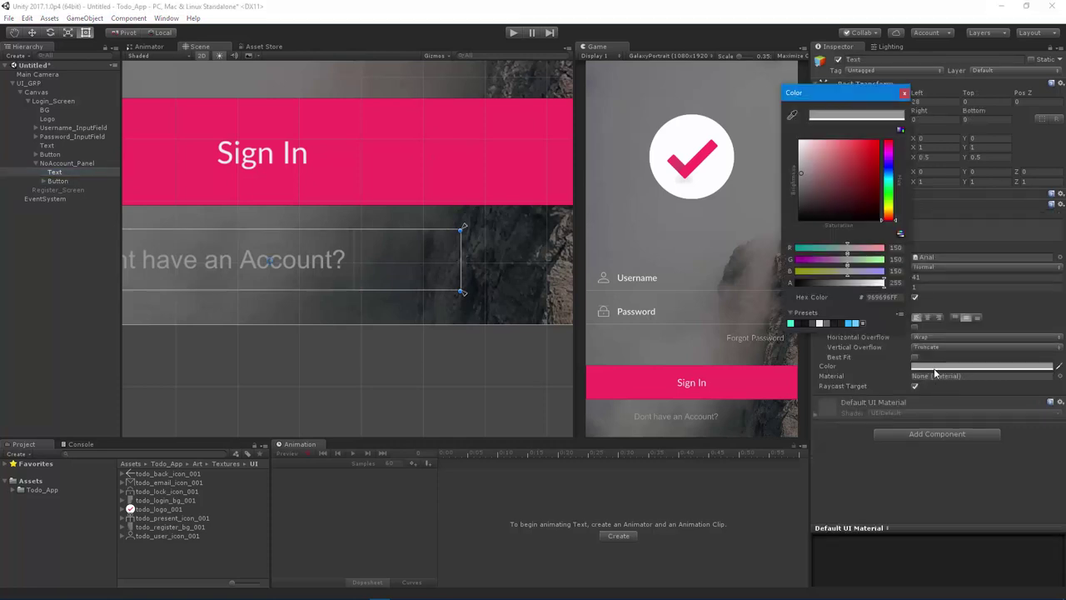
click(820, 323)
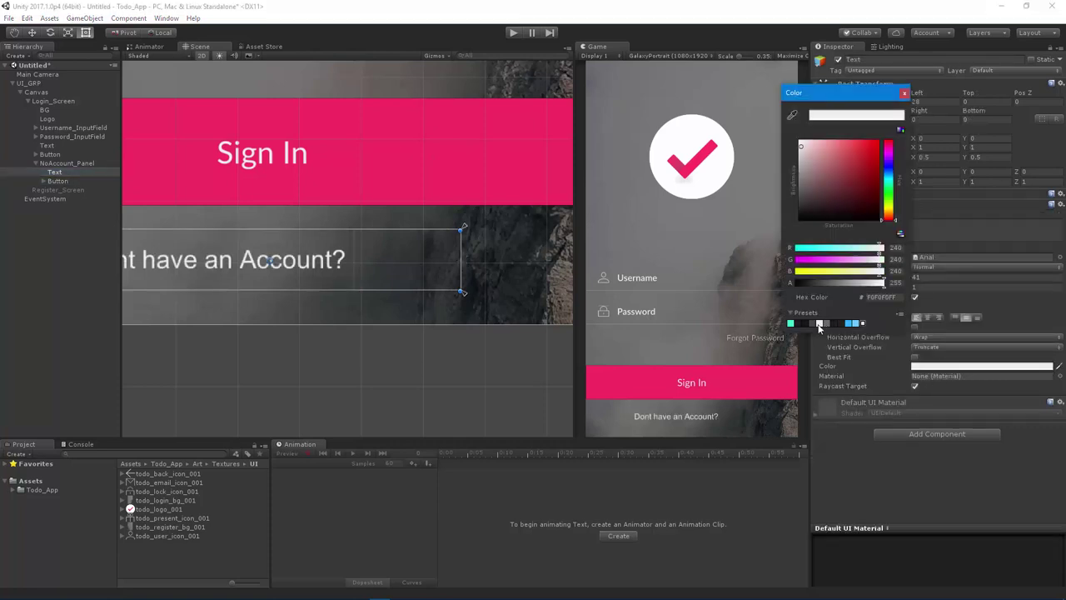
click(905, 94)
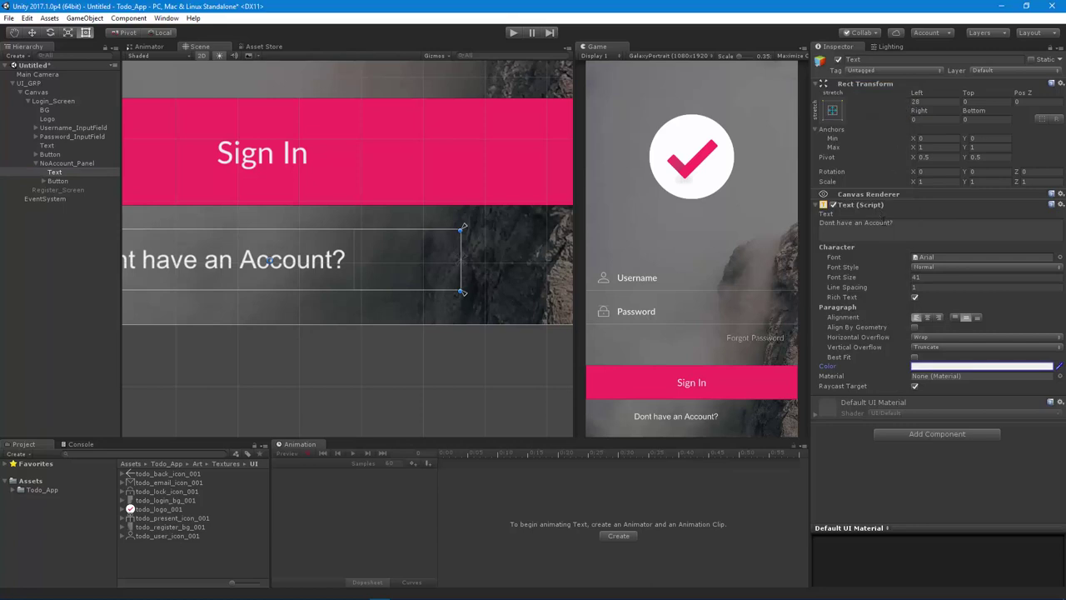
key(ctrl+z)
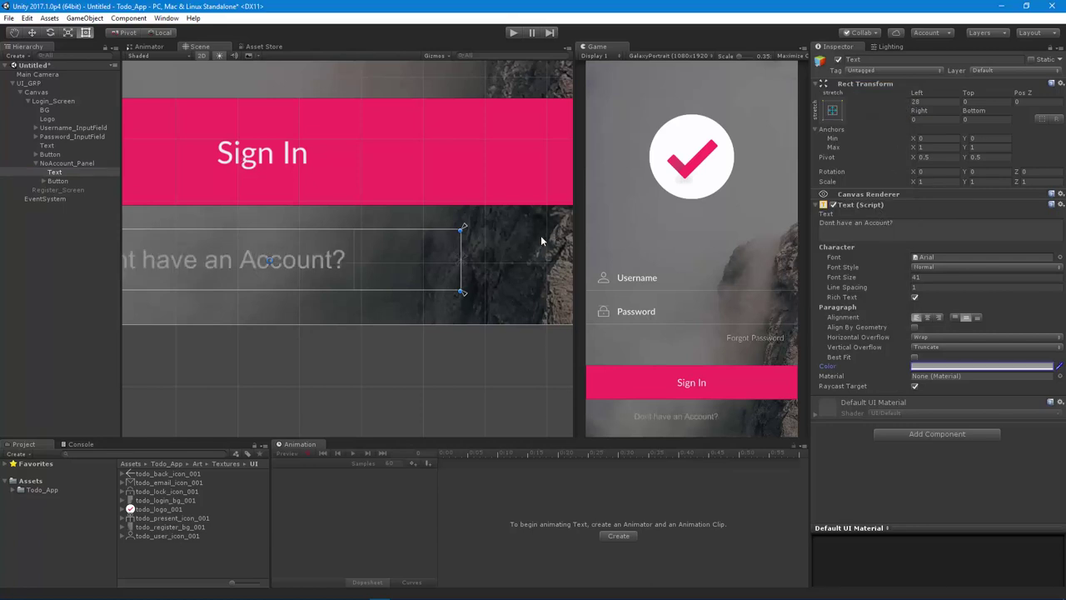
Set the colour of the new button's child text to the near-white preset F0F0F0FF.
click(43, 181)
click(61, 190)
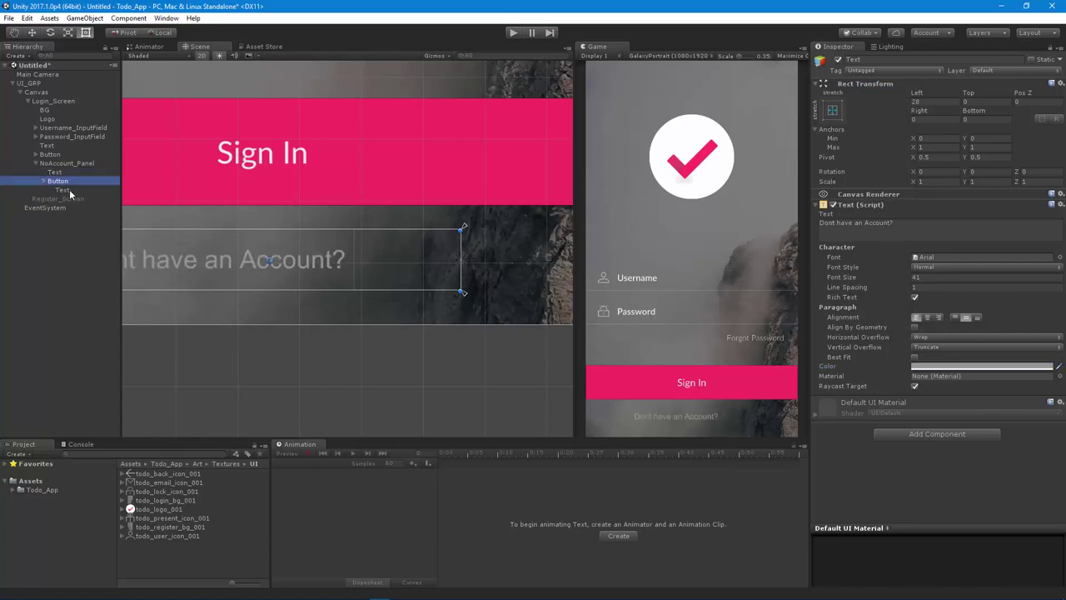
click(956, 367)
click(824, 323)
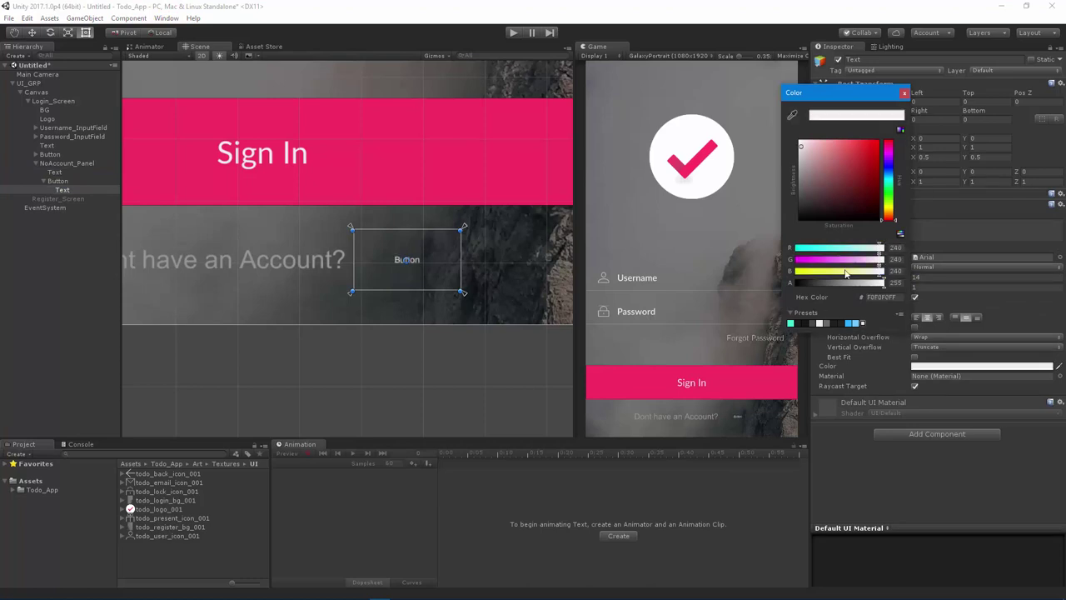
click(903, 94)
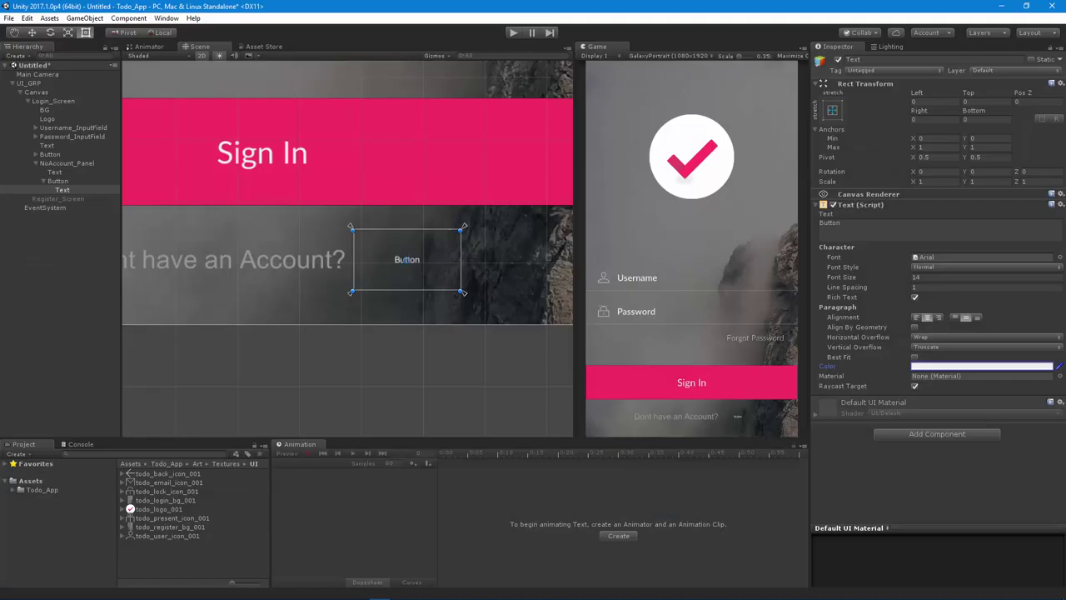
Set the button label's font to LATO-REGULAR at size 44.
click(1061, 258)
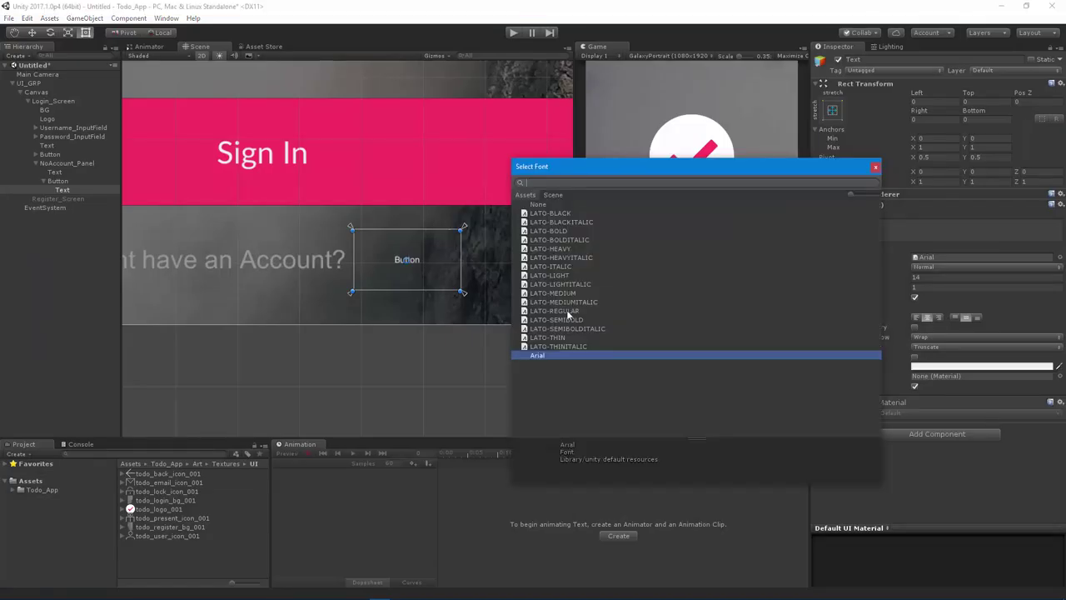
double_click(568, 311)
drag(853, 279, 869, 284)
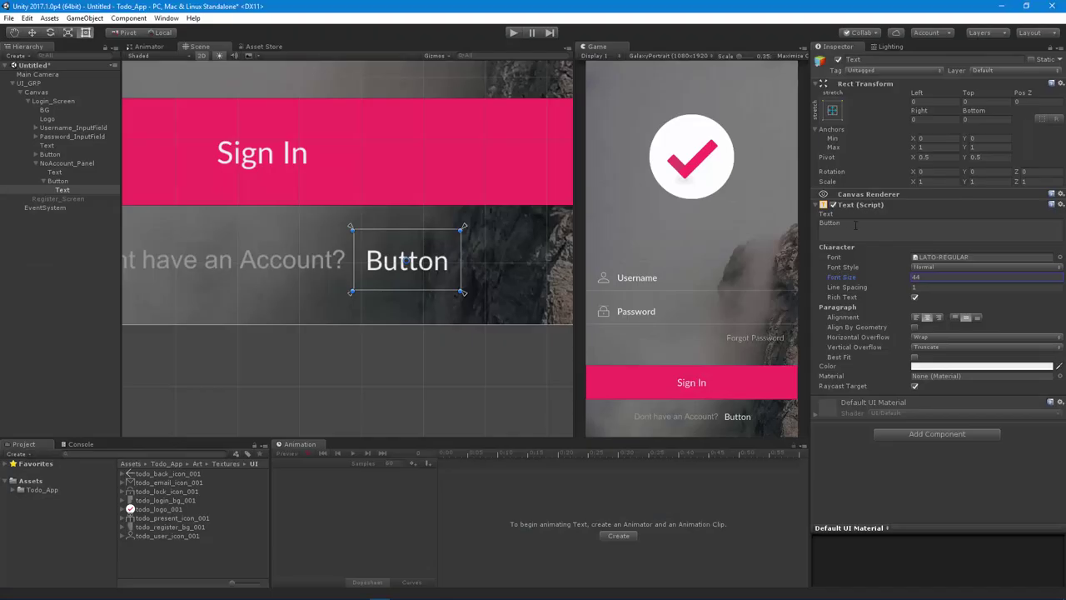
Change the button label to "Sign Up" and set its font size to 41, matching the account question text.
click(855, 224)
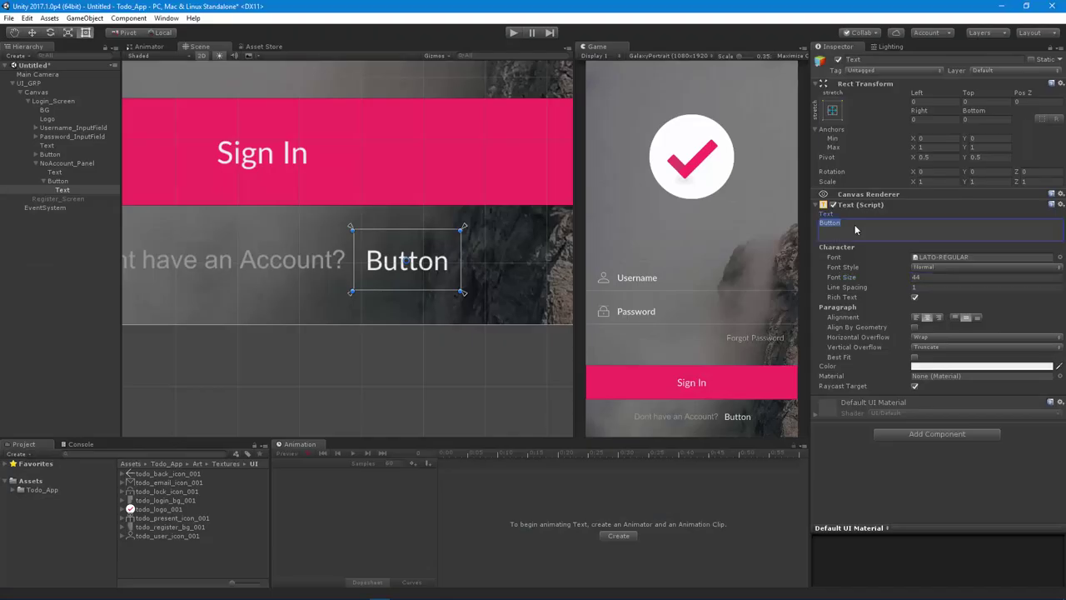
text(Sign Up)
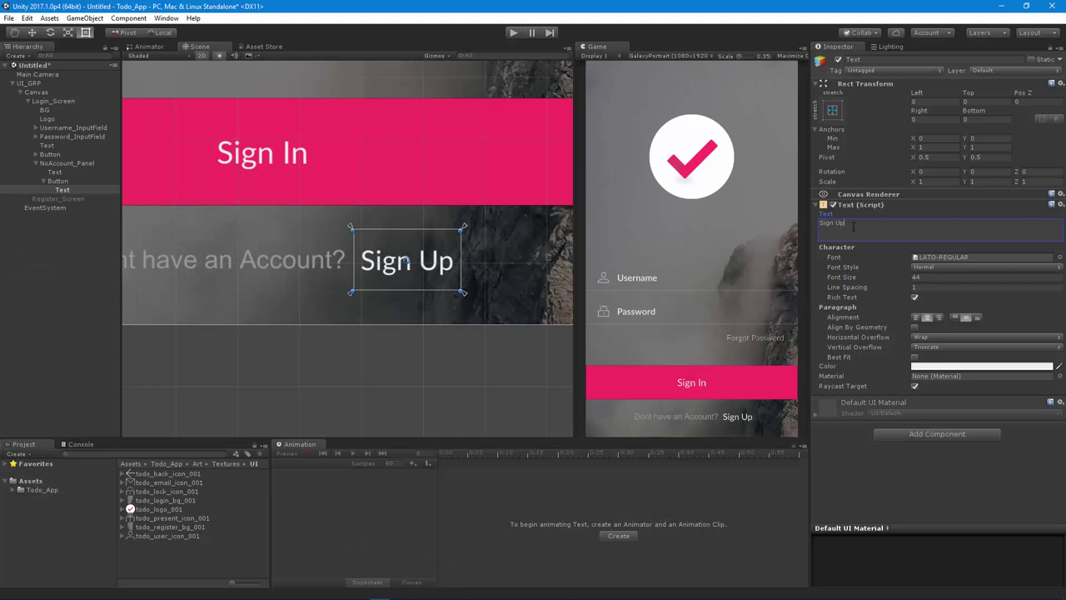
drag(854, 279, 471, 253)
click(55, 172)
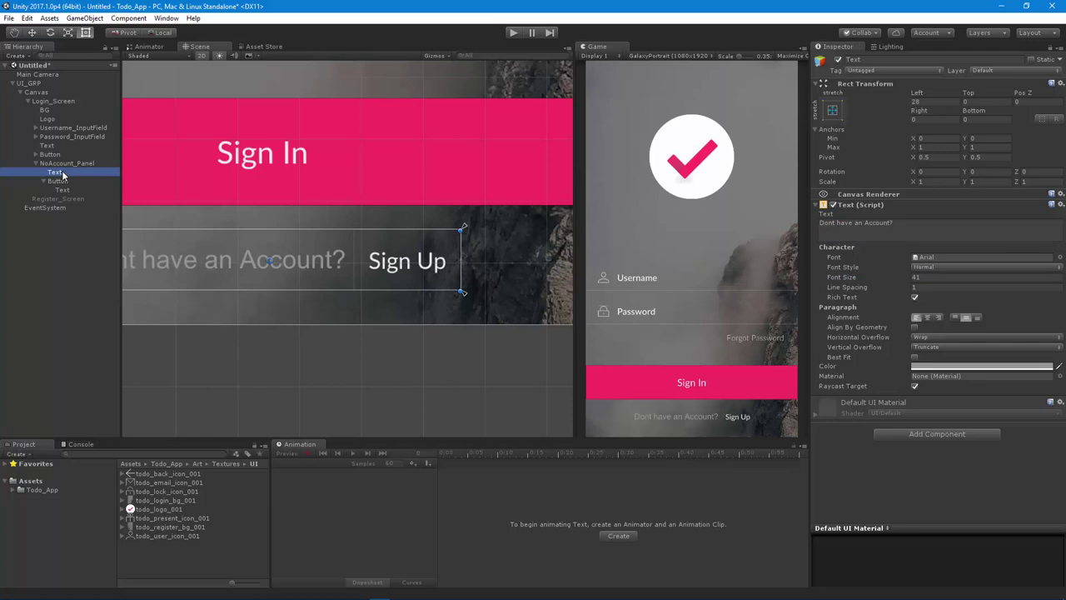
click(63, 191)
click(928, 276)
text(41)
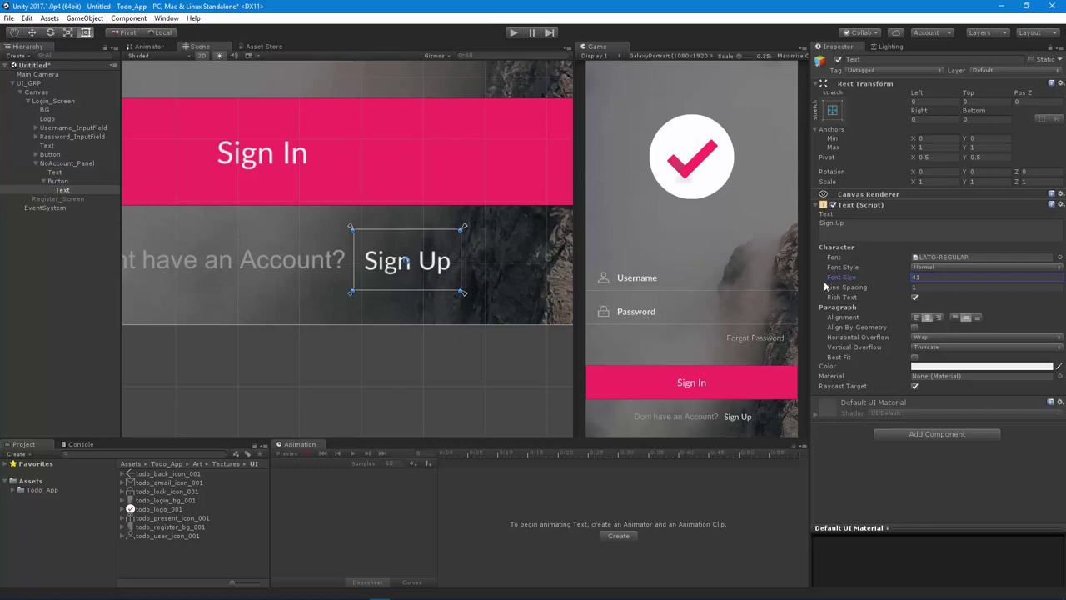
alt+drag(422, 291, 405, 295)
key(q)
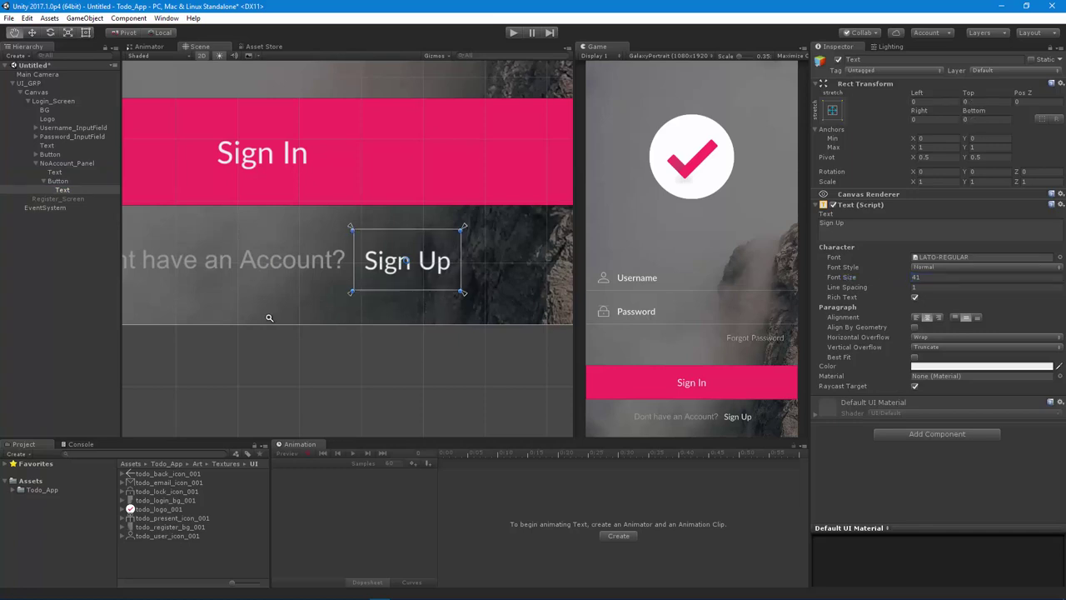
scroll(267, 312, down, 5)
click(334, 363)
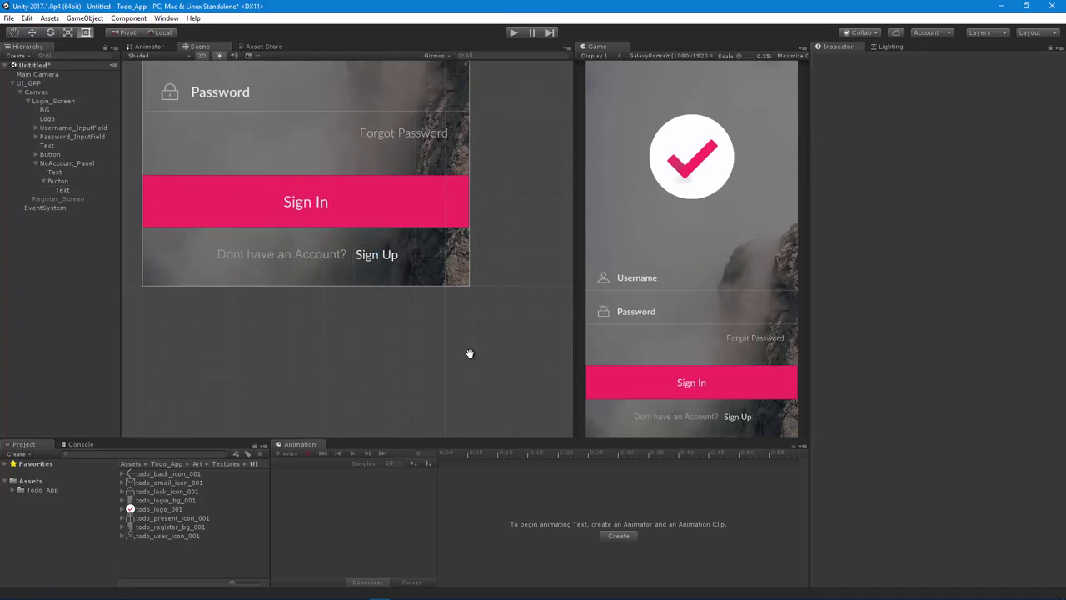
scroll(341, 313, down, 5)
drag(315, 306, 331, 406)
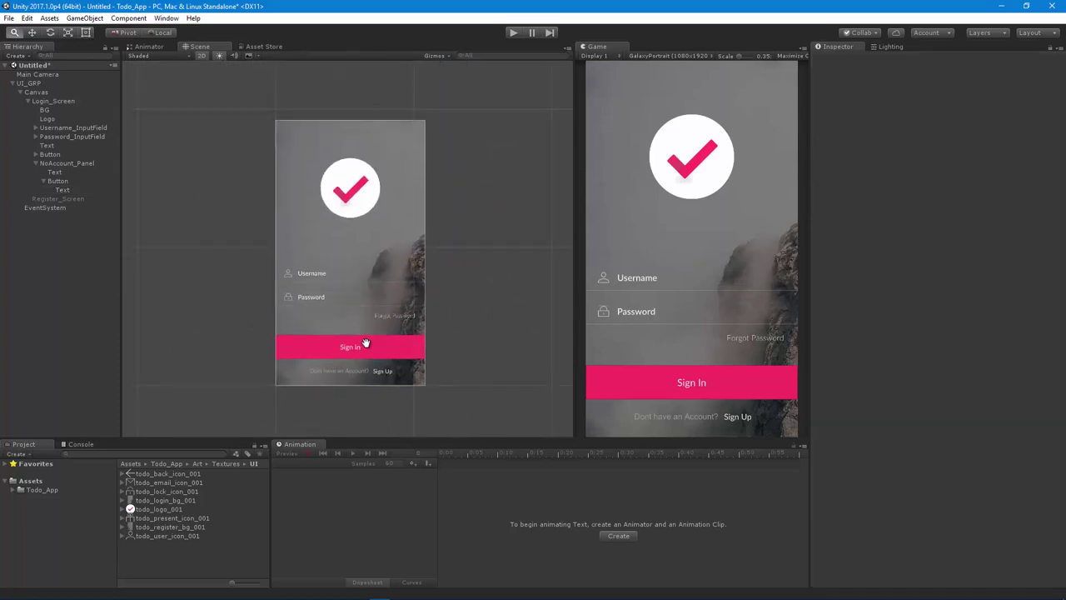